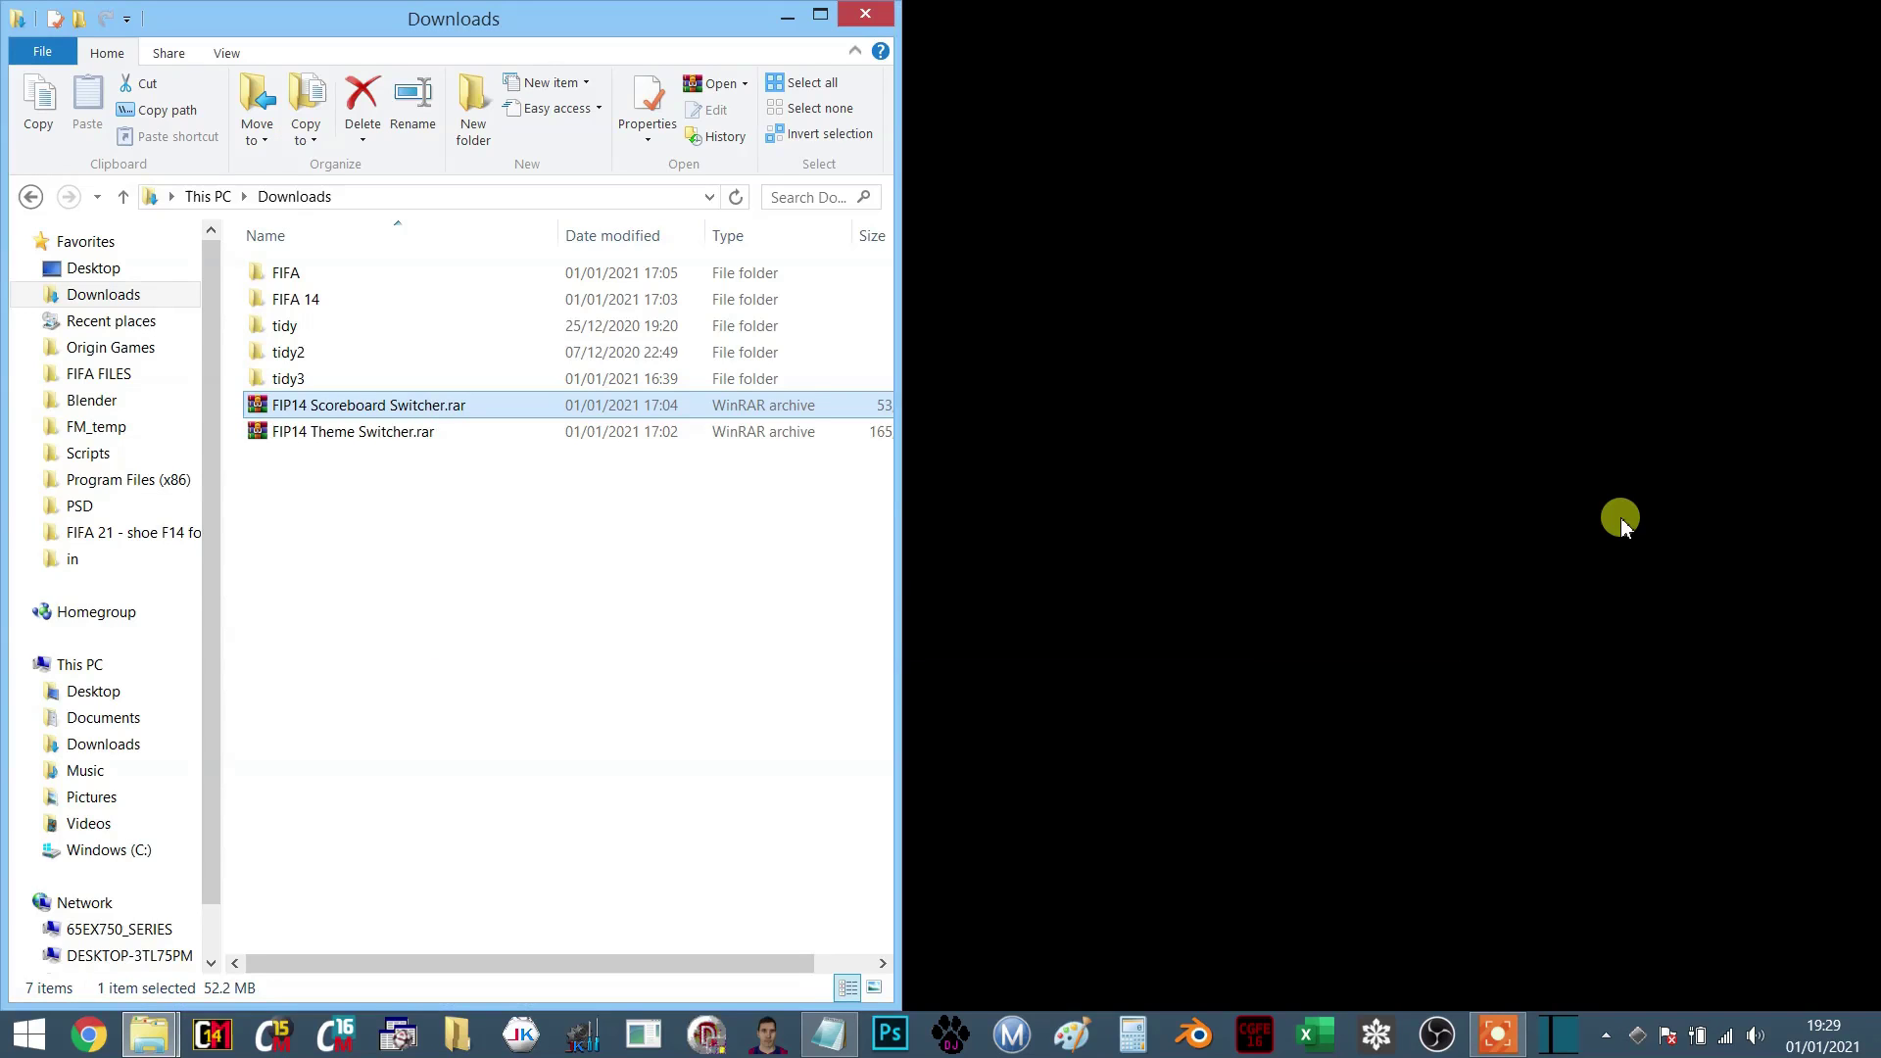
- Bring up the FIFA 14 folder window and open the WinRAR extraction options for FIP14 Scoreboard Switcher.rar in Downloads
key(alt+Tab)
key(alt+Tab)
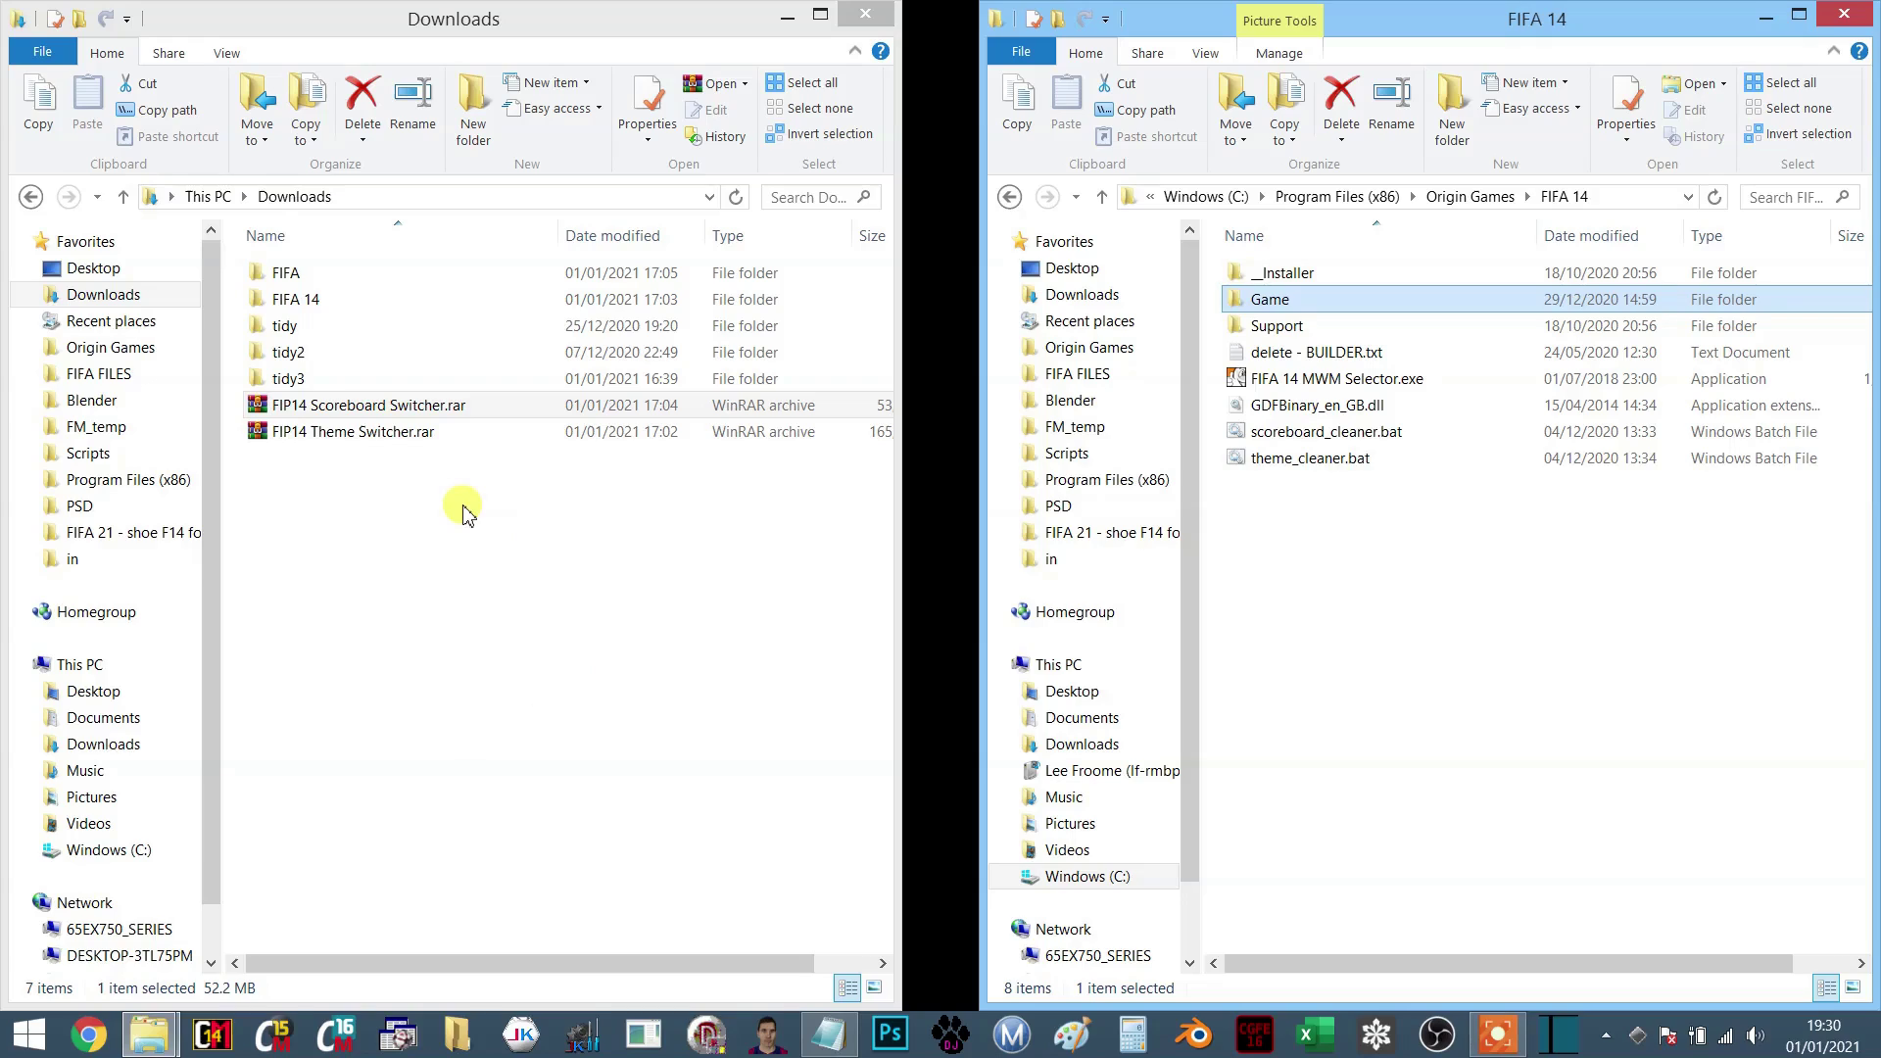
click(326, 414)
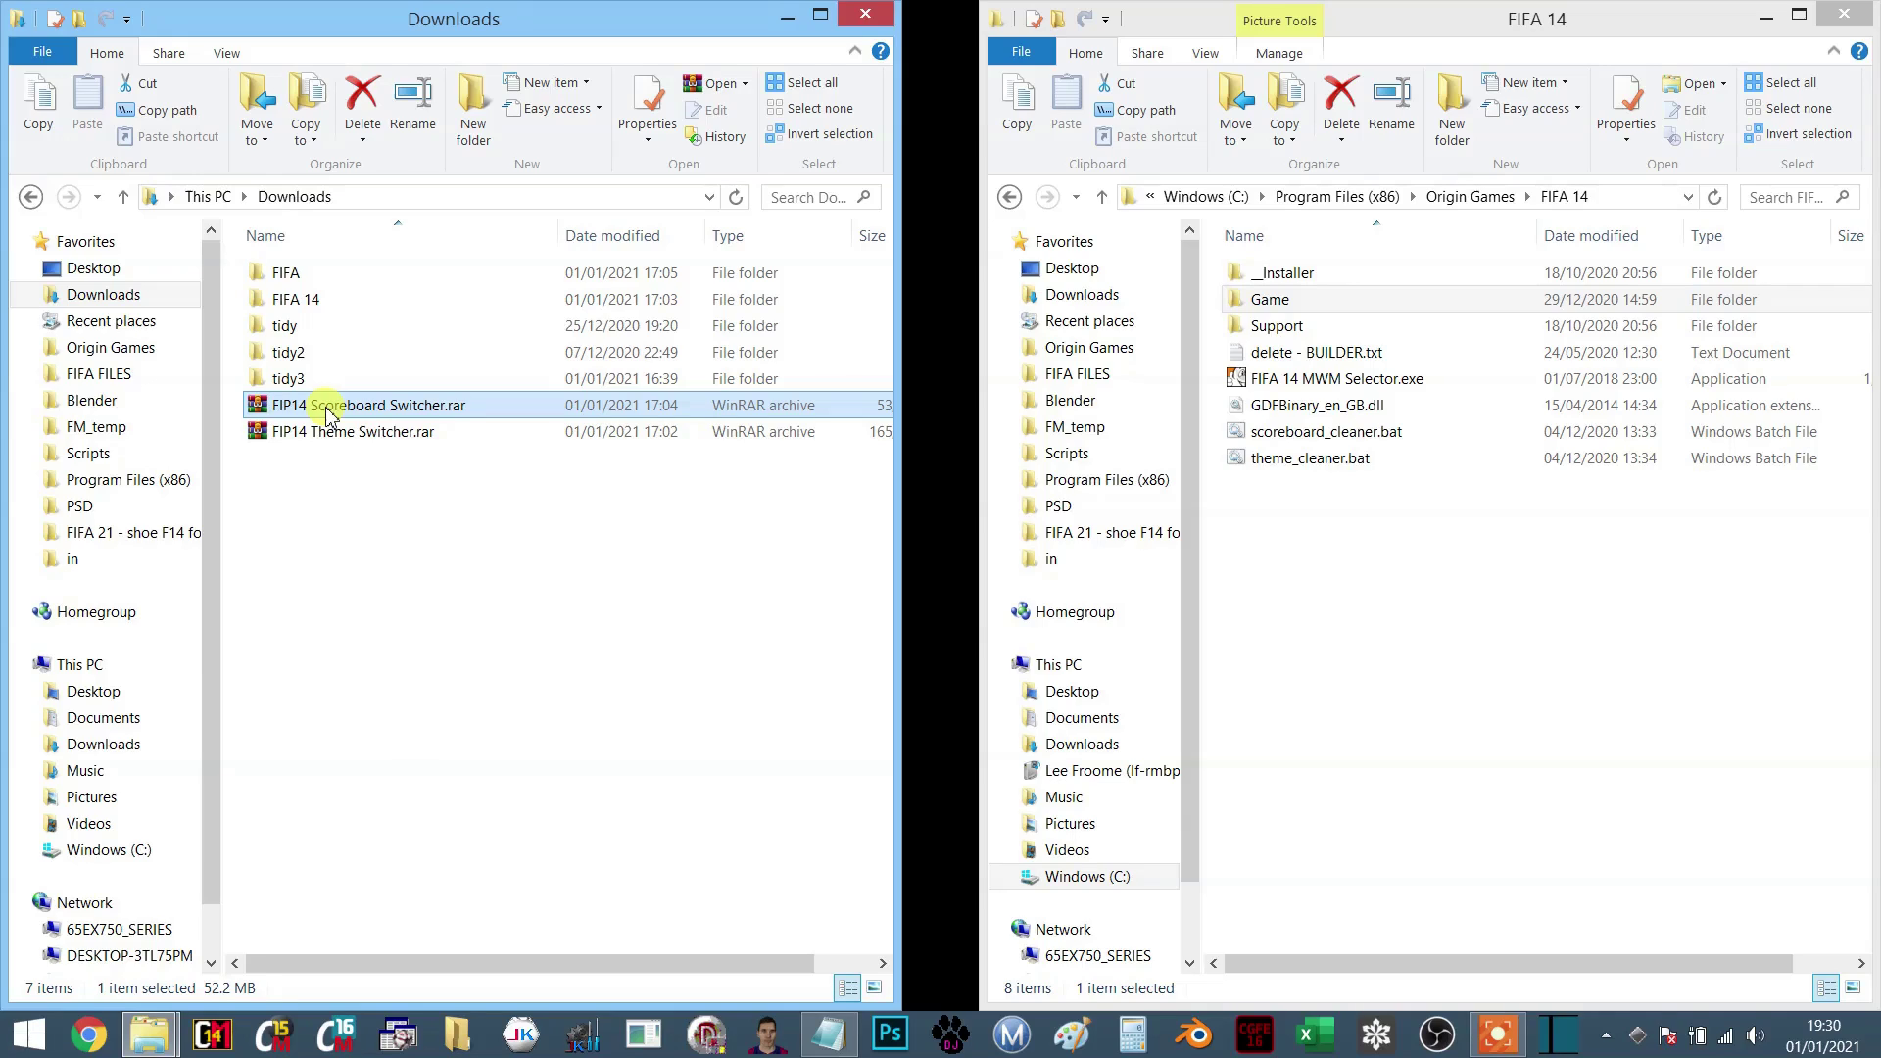
right_click(328, 415)
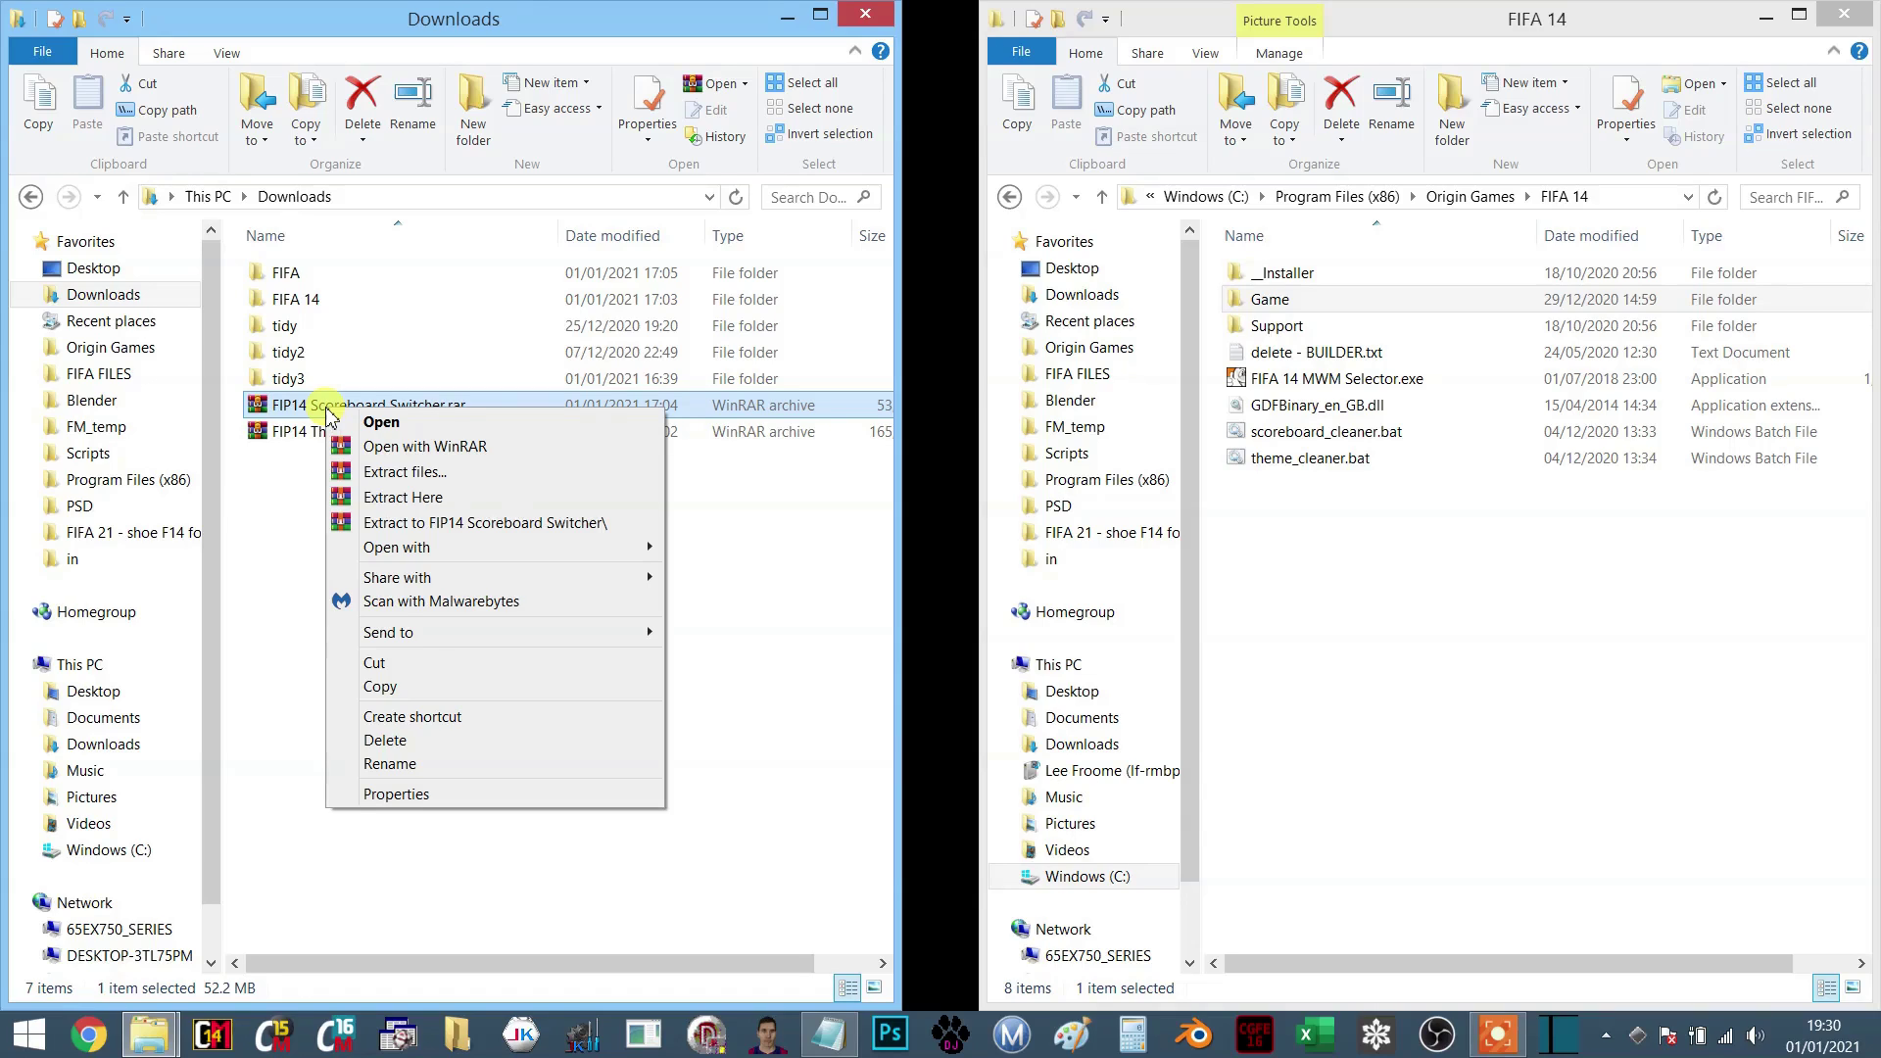
click(522, 474)
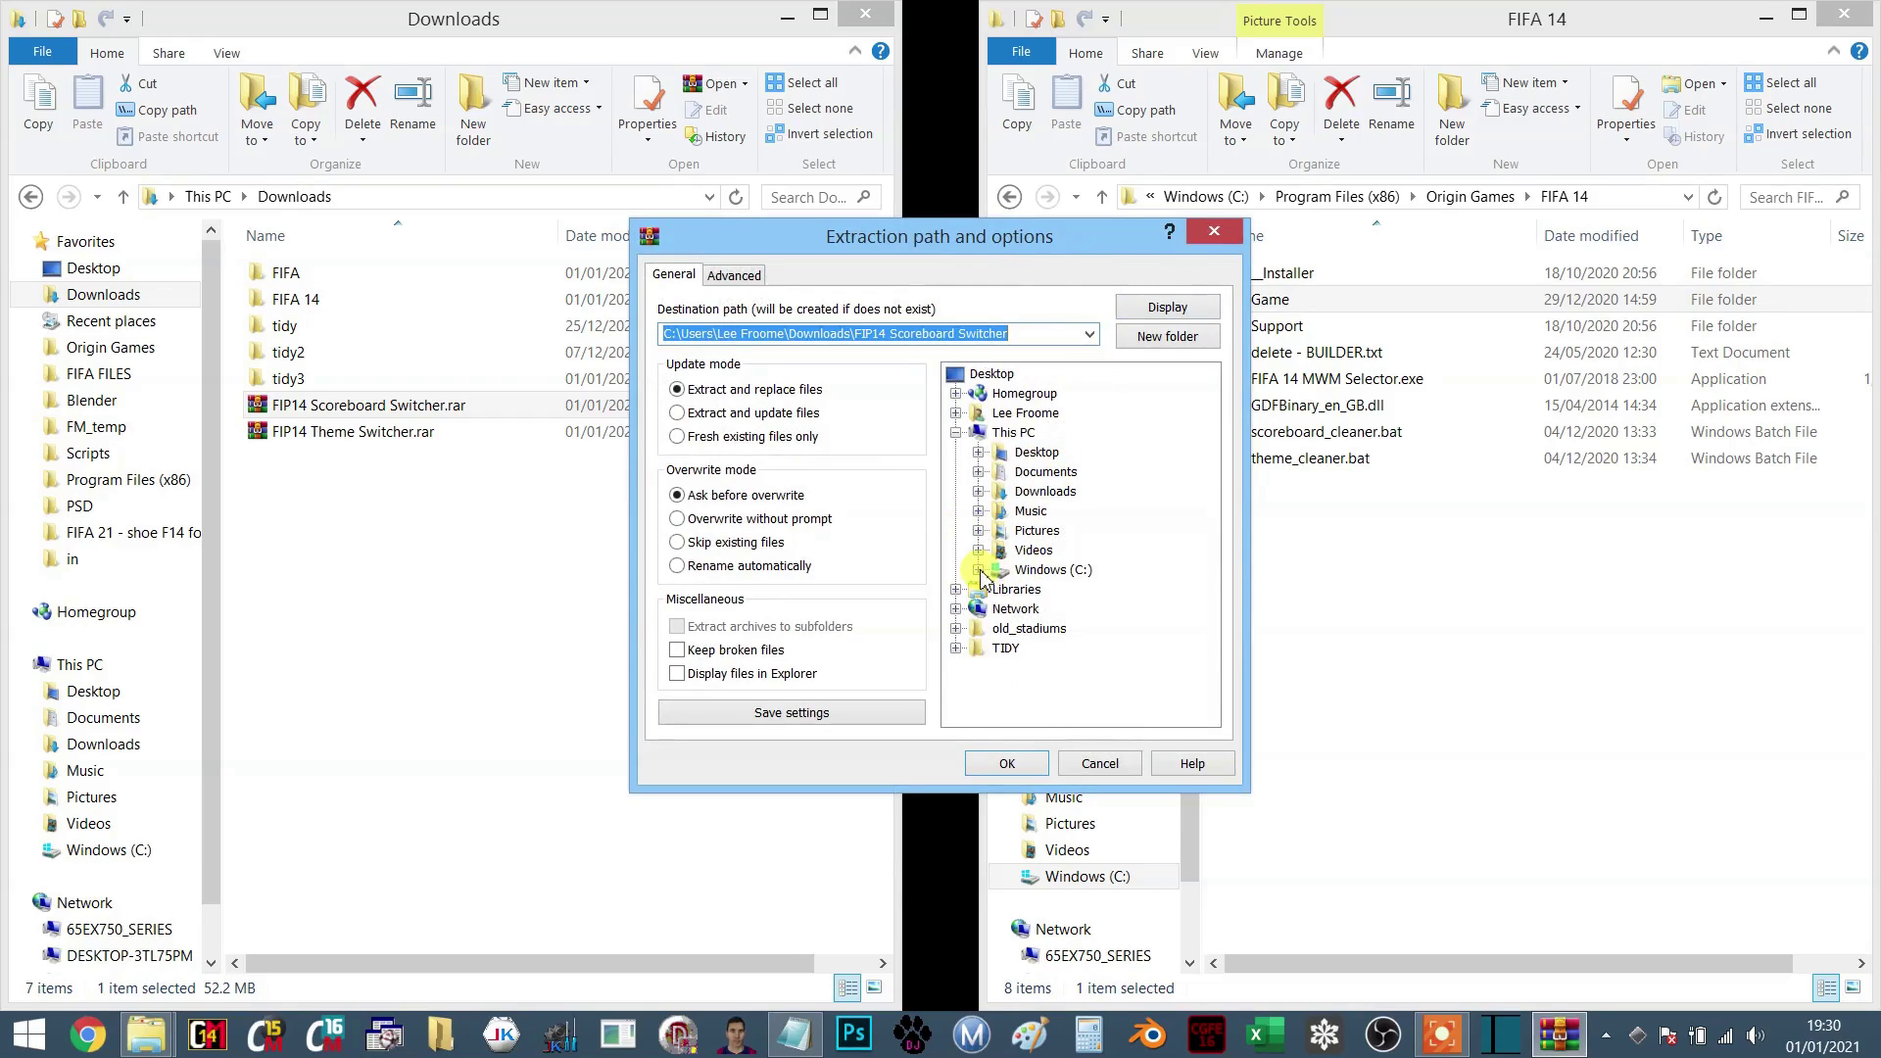
- Extract the archive to C:\Program Files (x86)\Origin Games\FIFA 14, replacing all existing files
click(995, 571)
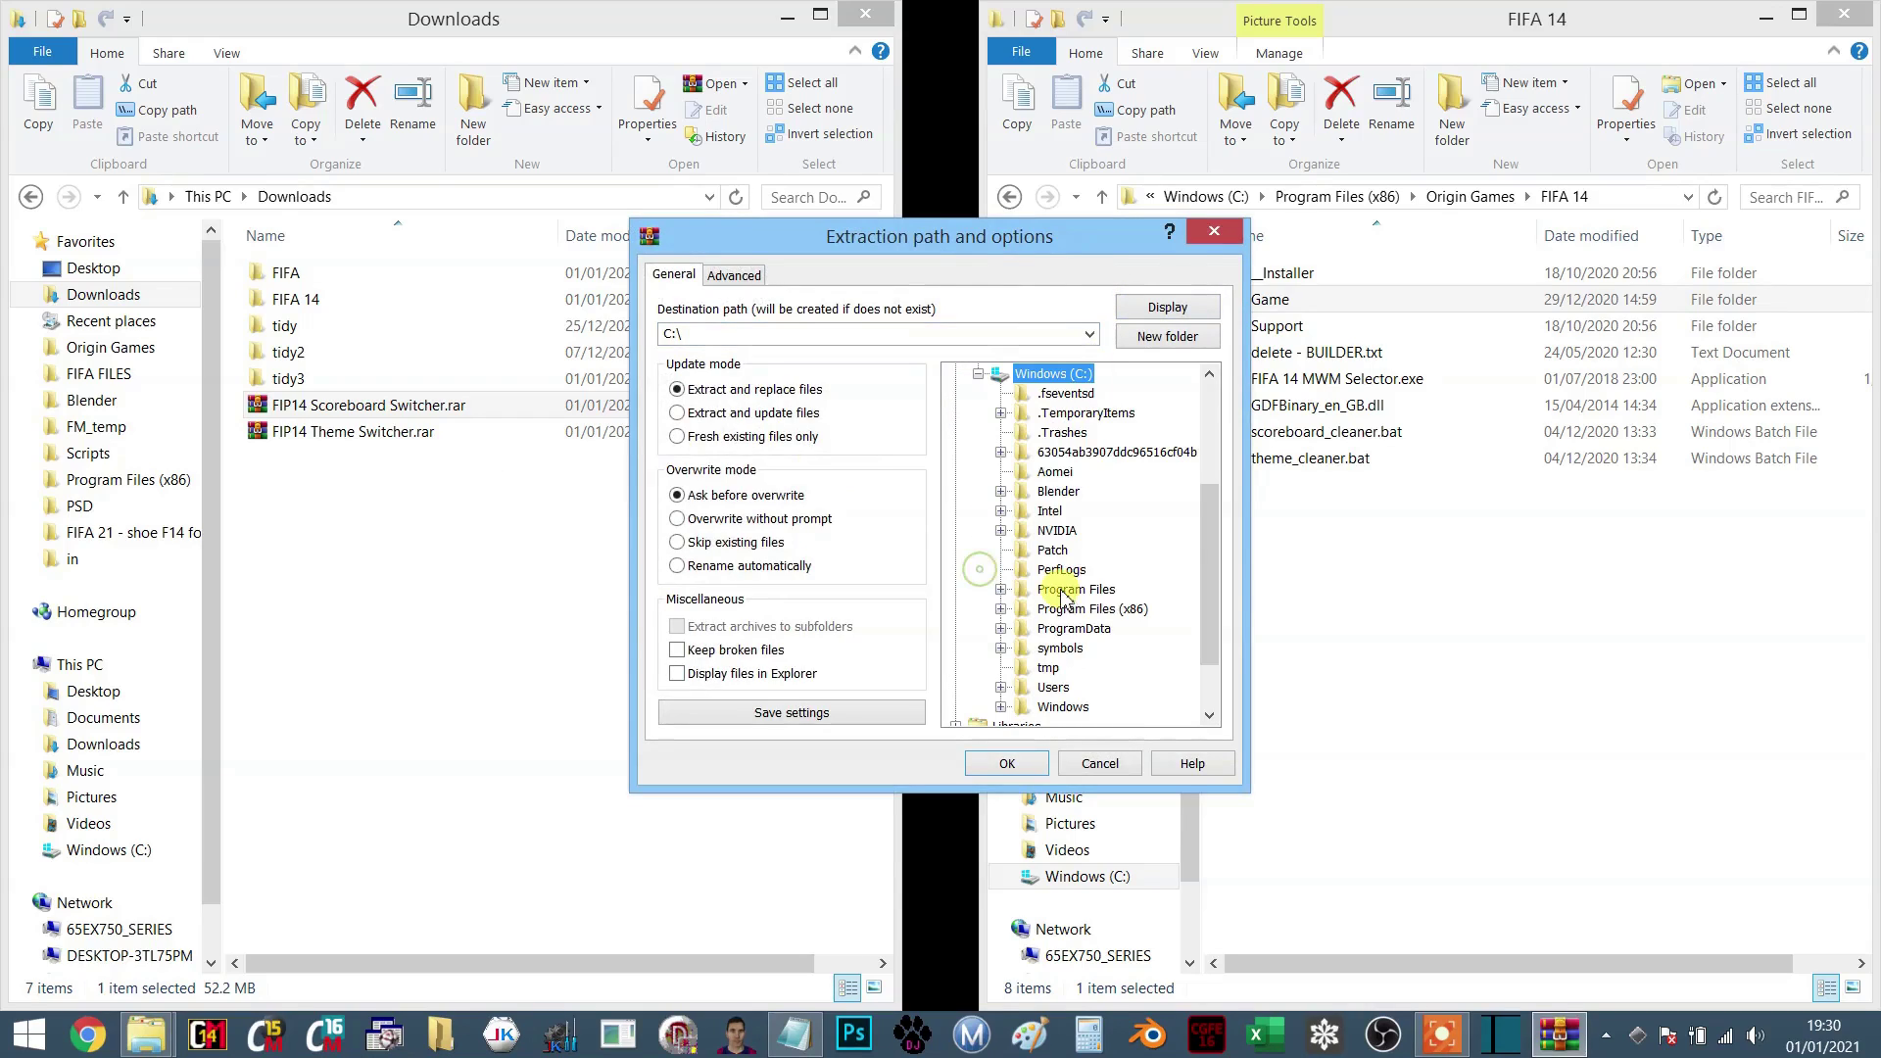
click(1000, 608)
click(1085, 532)
key(Down)
key(Down)
key(Down)
key(Down)
key(Down)
key(Down)
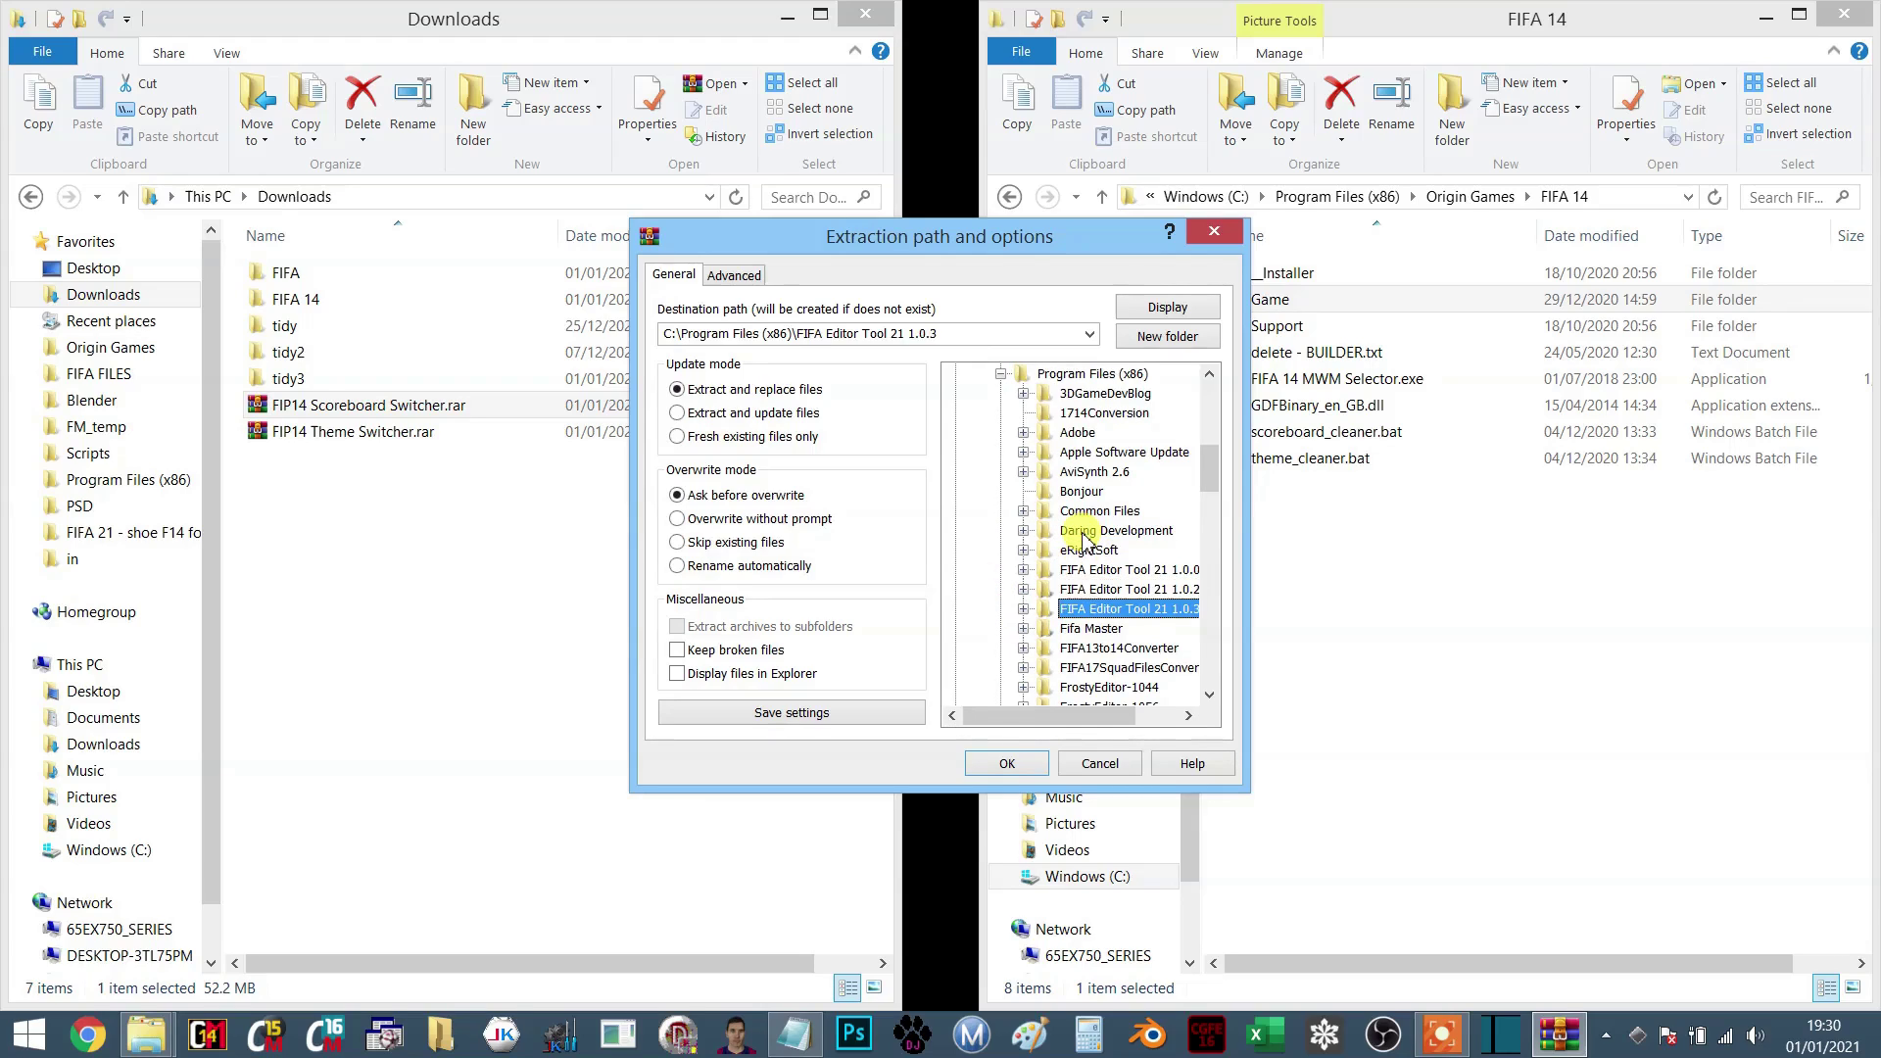
key(Down)
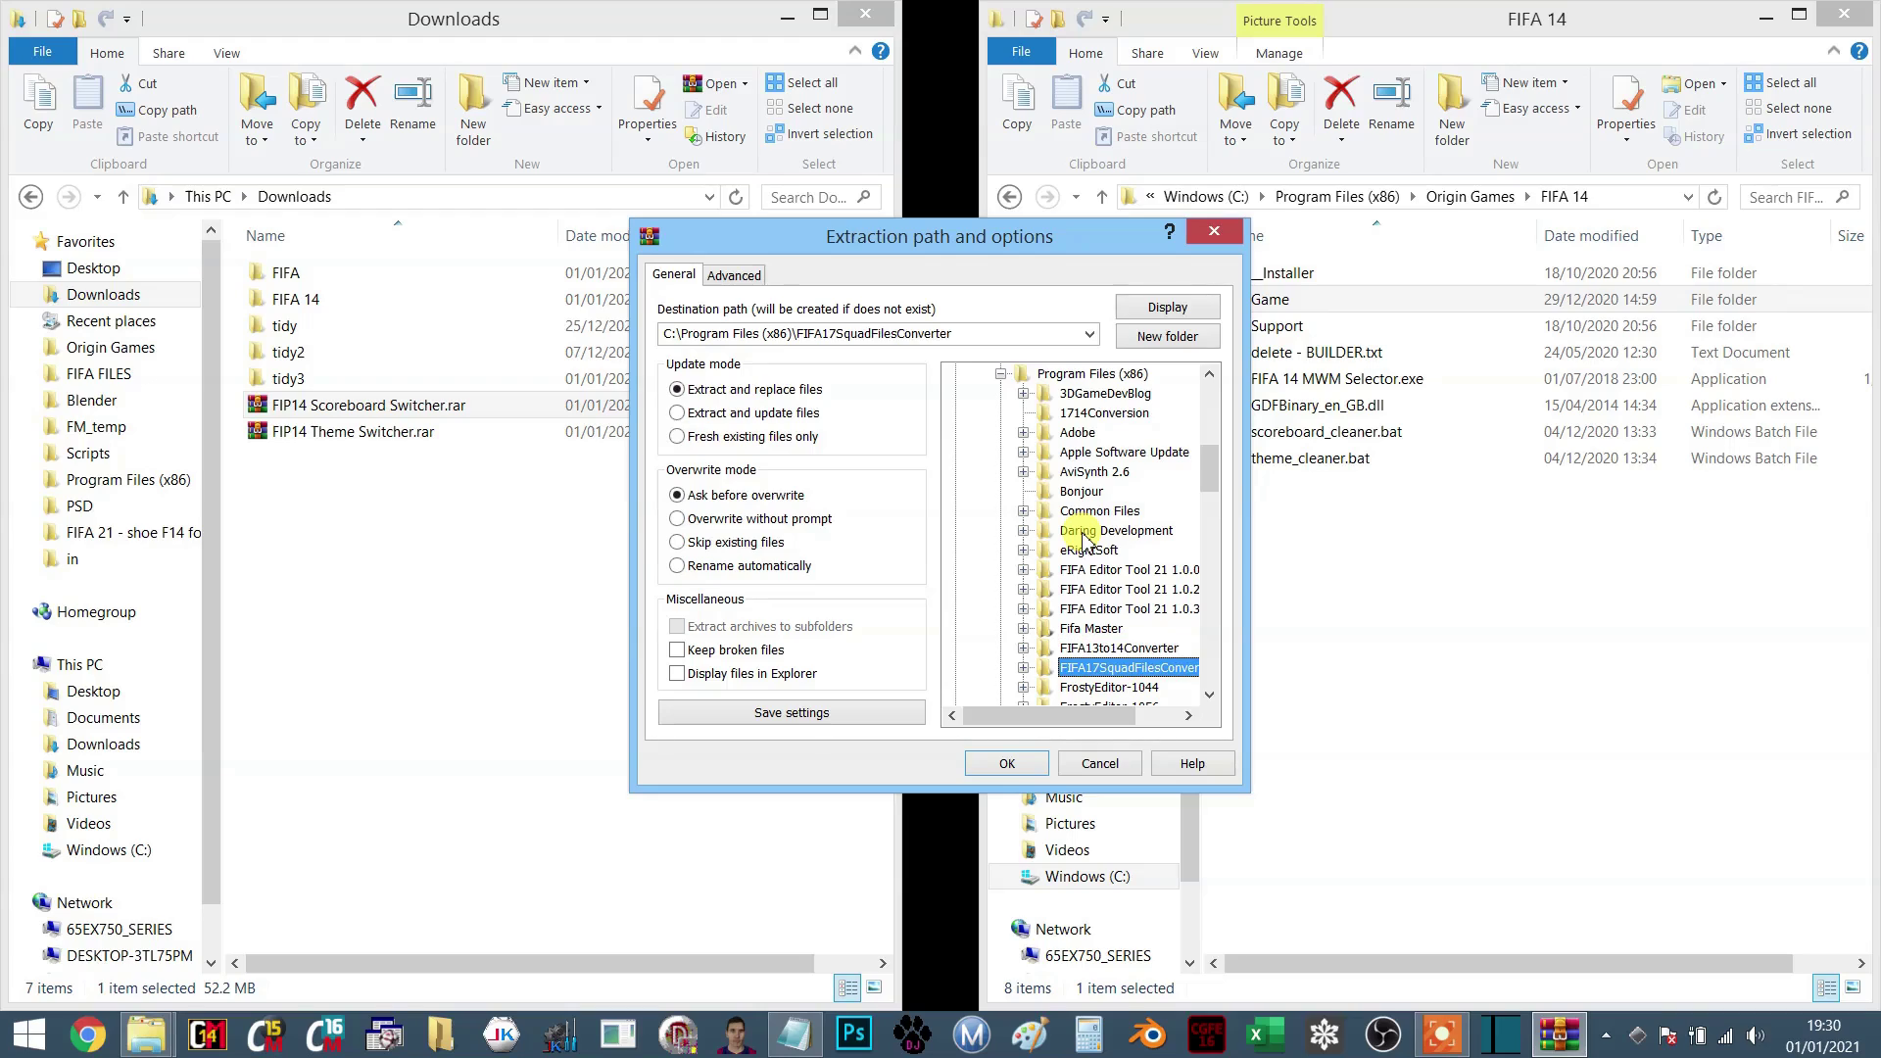
key(Down)
key(Down)
key(Down)
key(Down)
key(Down)
key(Down)
key(Down)
key(Down)
key(Down)
key(Down)
key(Down)
key(Down)
key(Down)
key(Down)
key(Down)
key(Down)
key(Down)
key(Down)
key(Down)
key(Down)
key(Right)
key(Down)
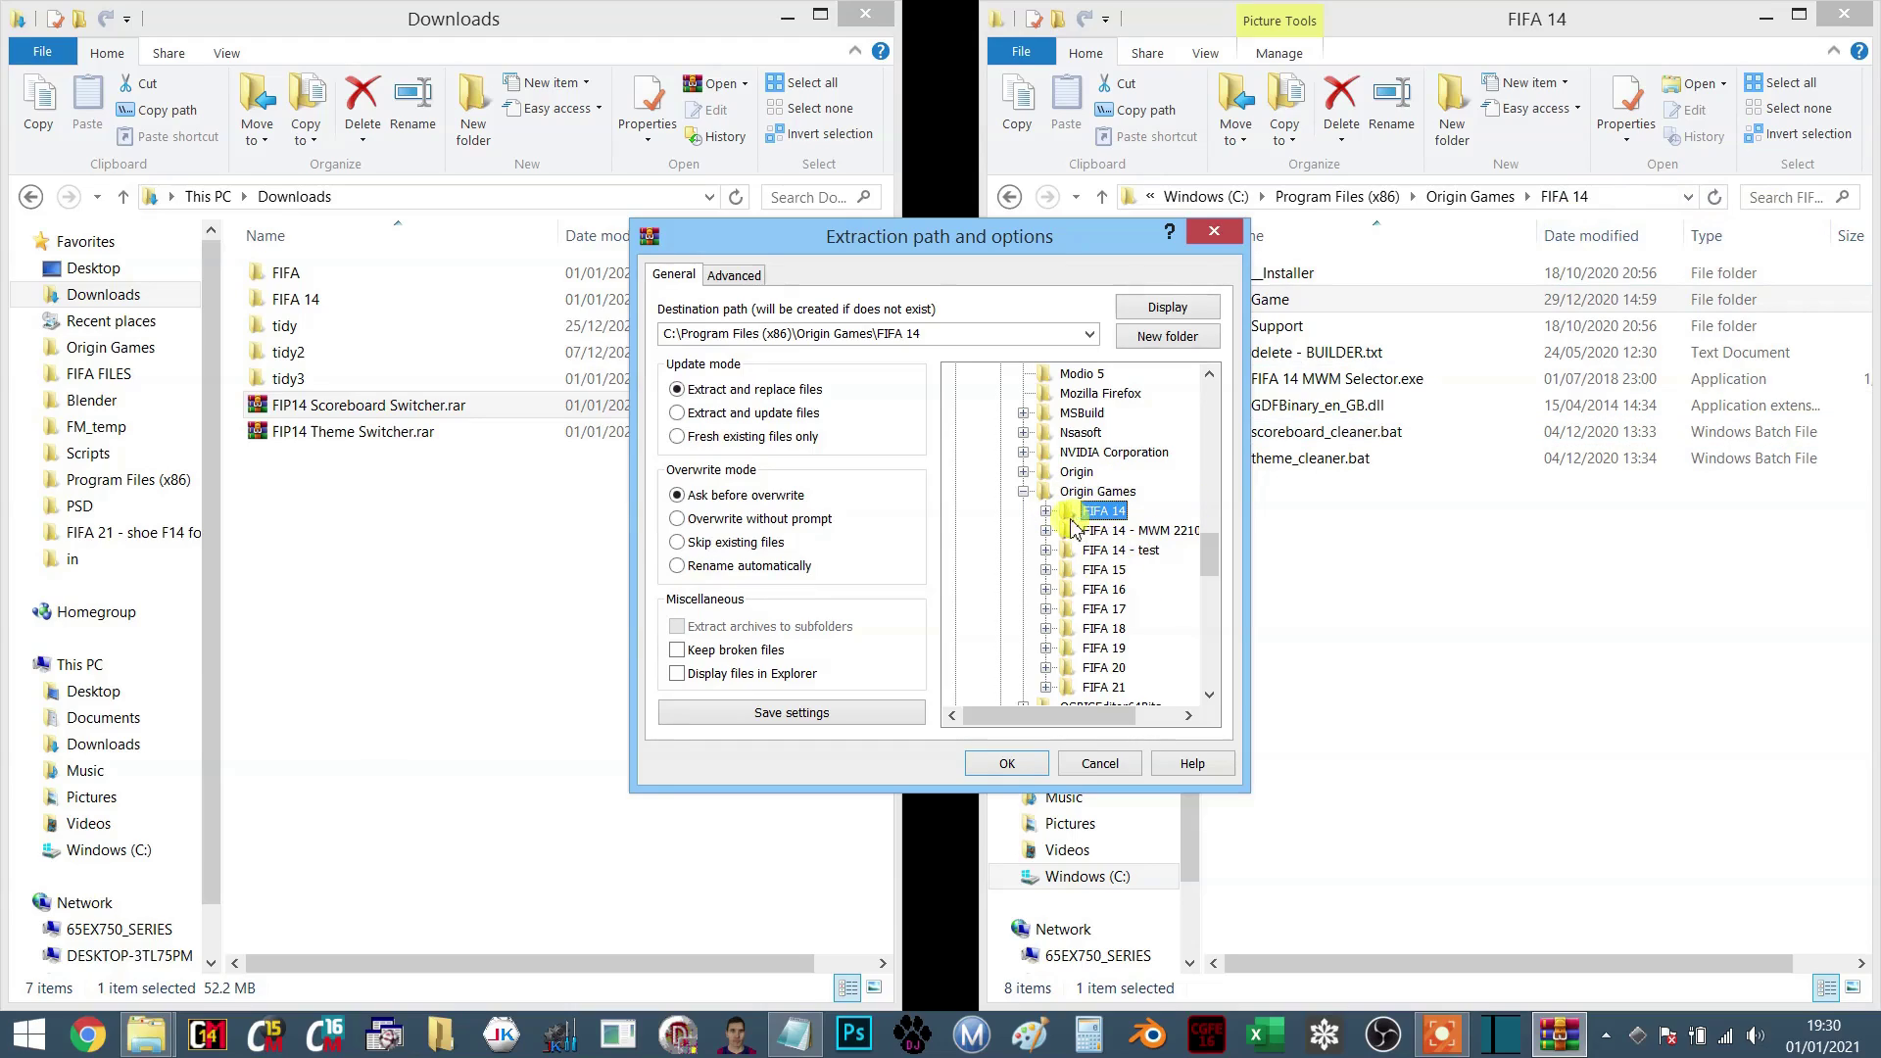
click(1014, 764)
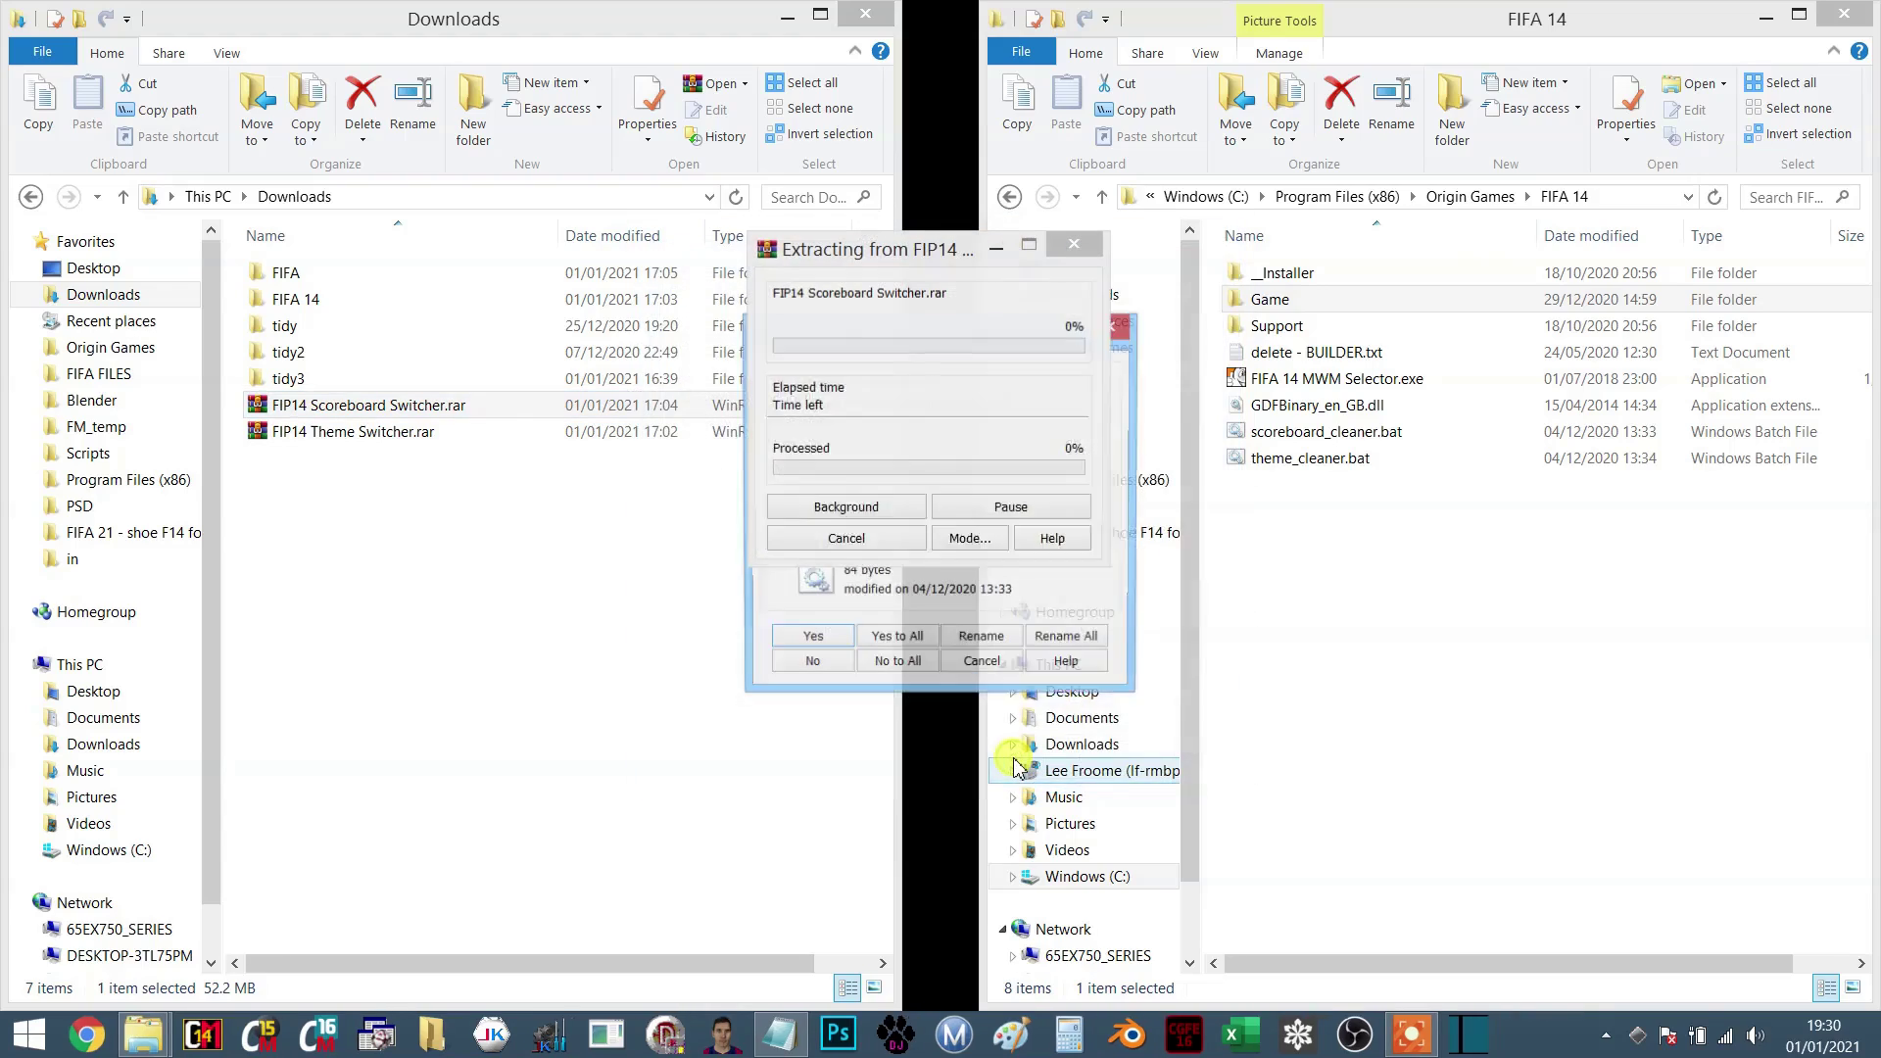
click(902, 641)
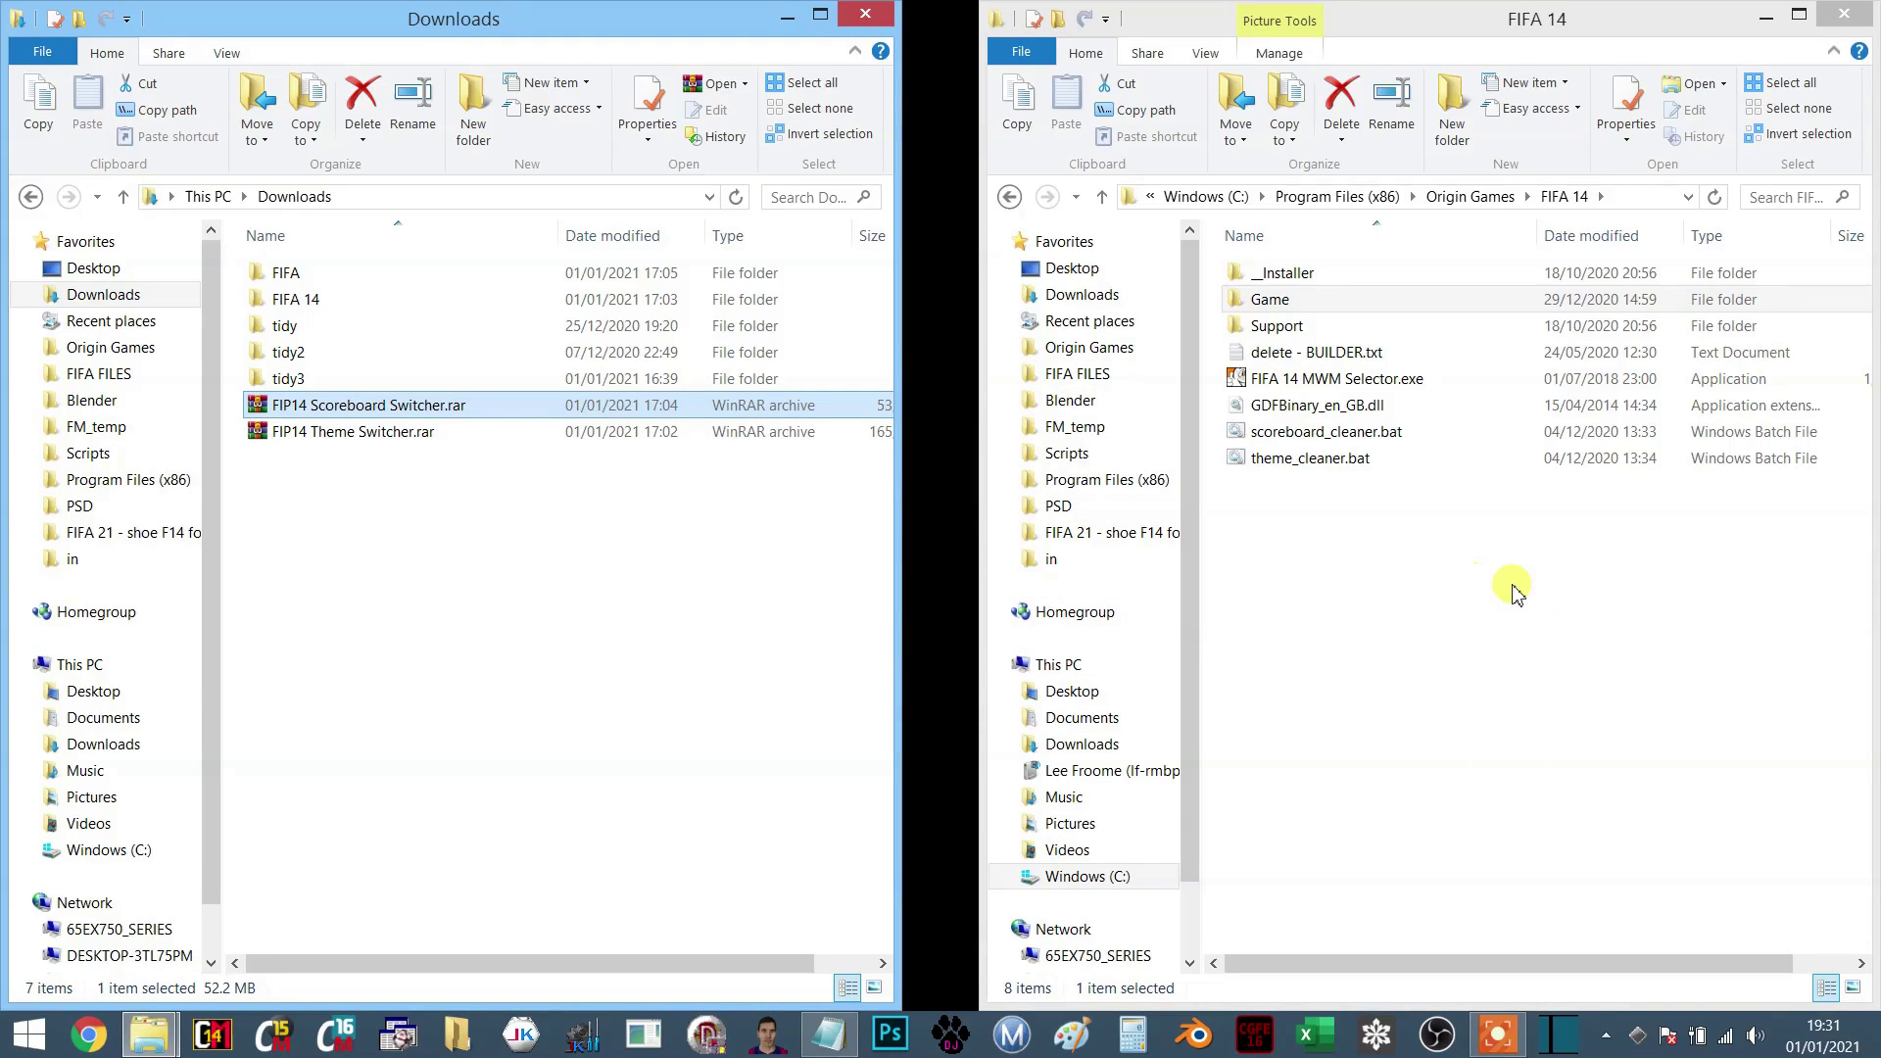
- Open the Game\fip\scoreboard folder inside the FIFA 14 installation
click(1442, 576)
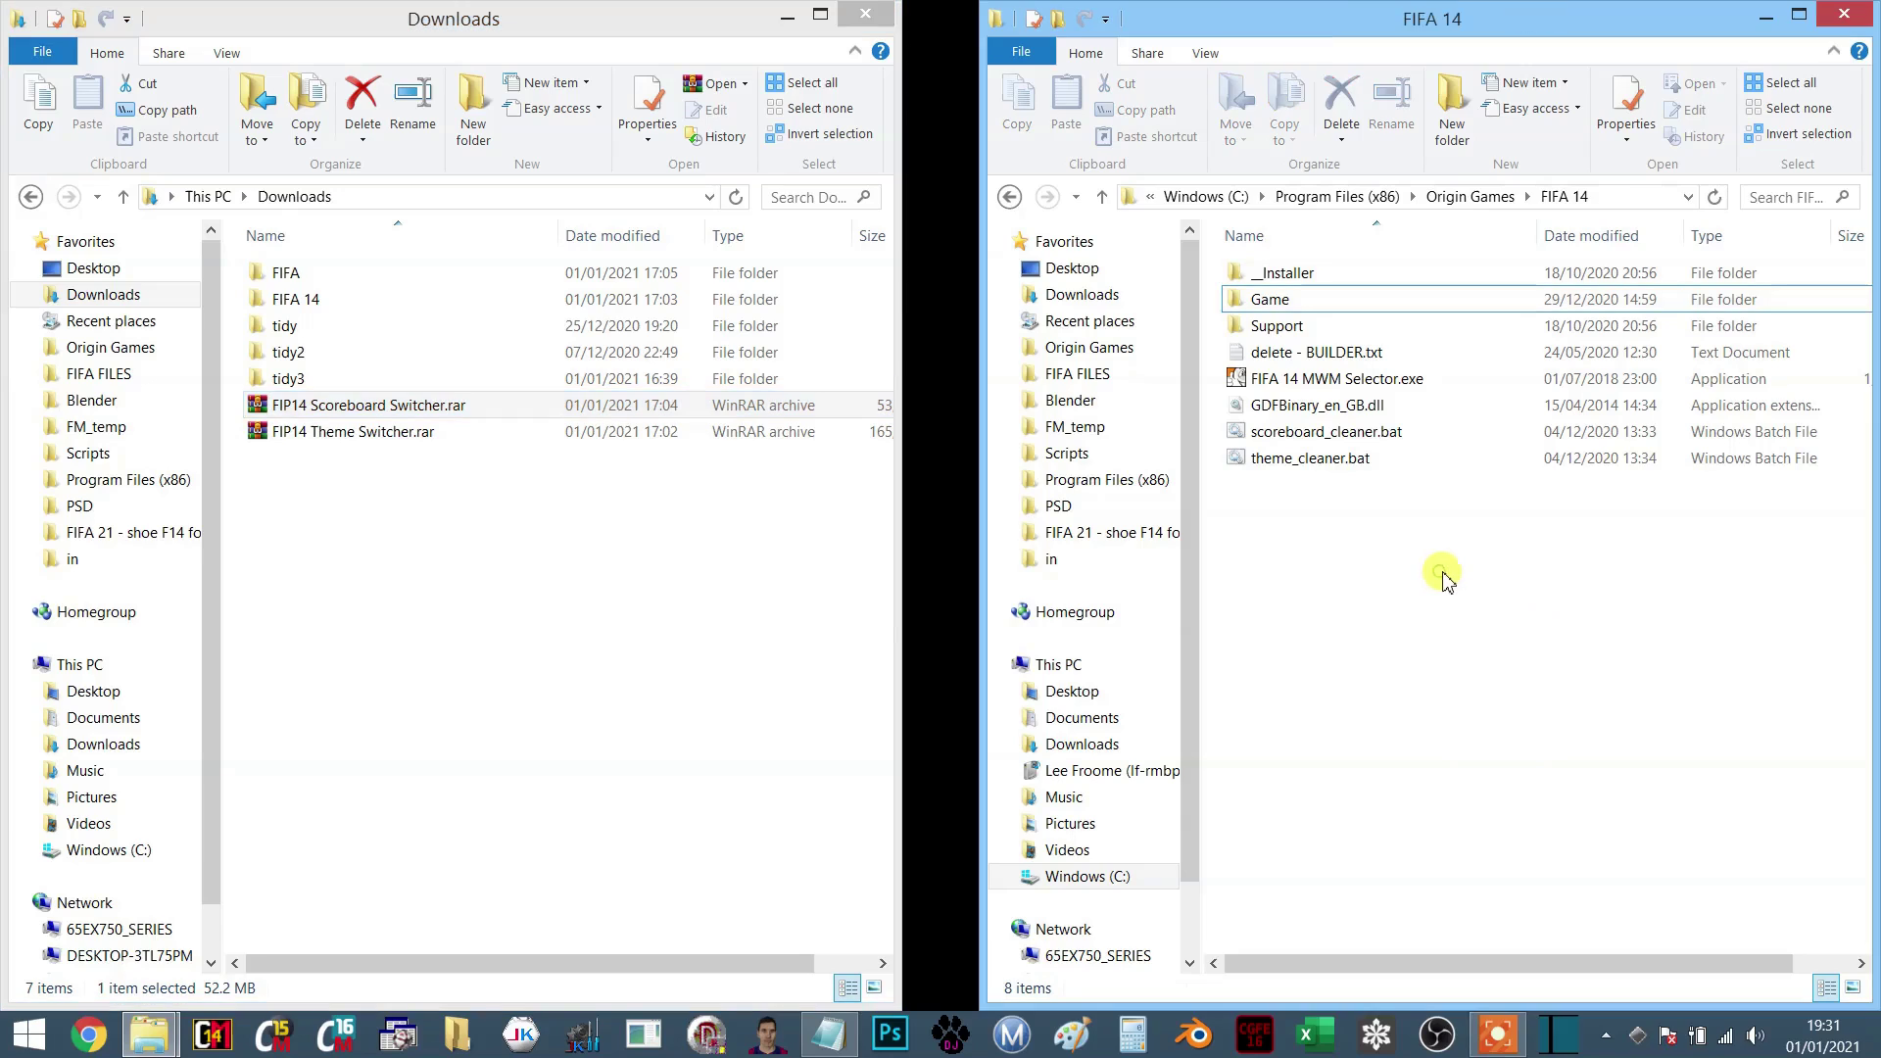
double_click(1256, 304)
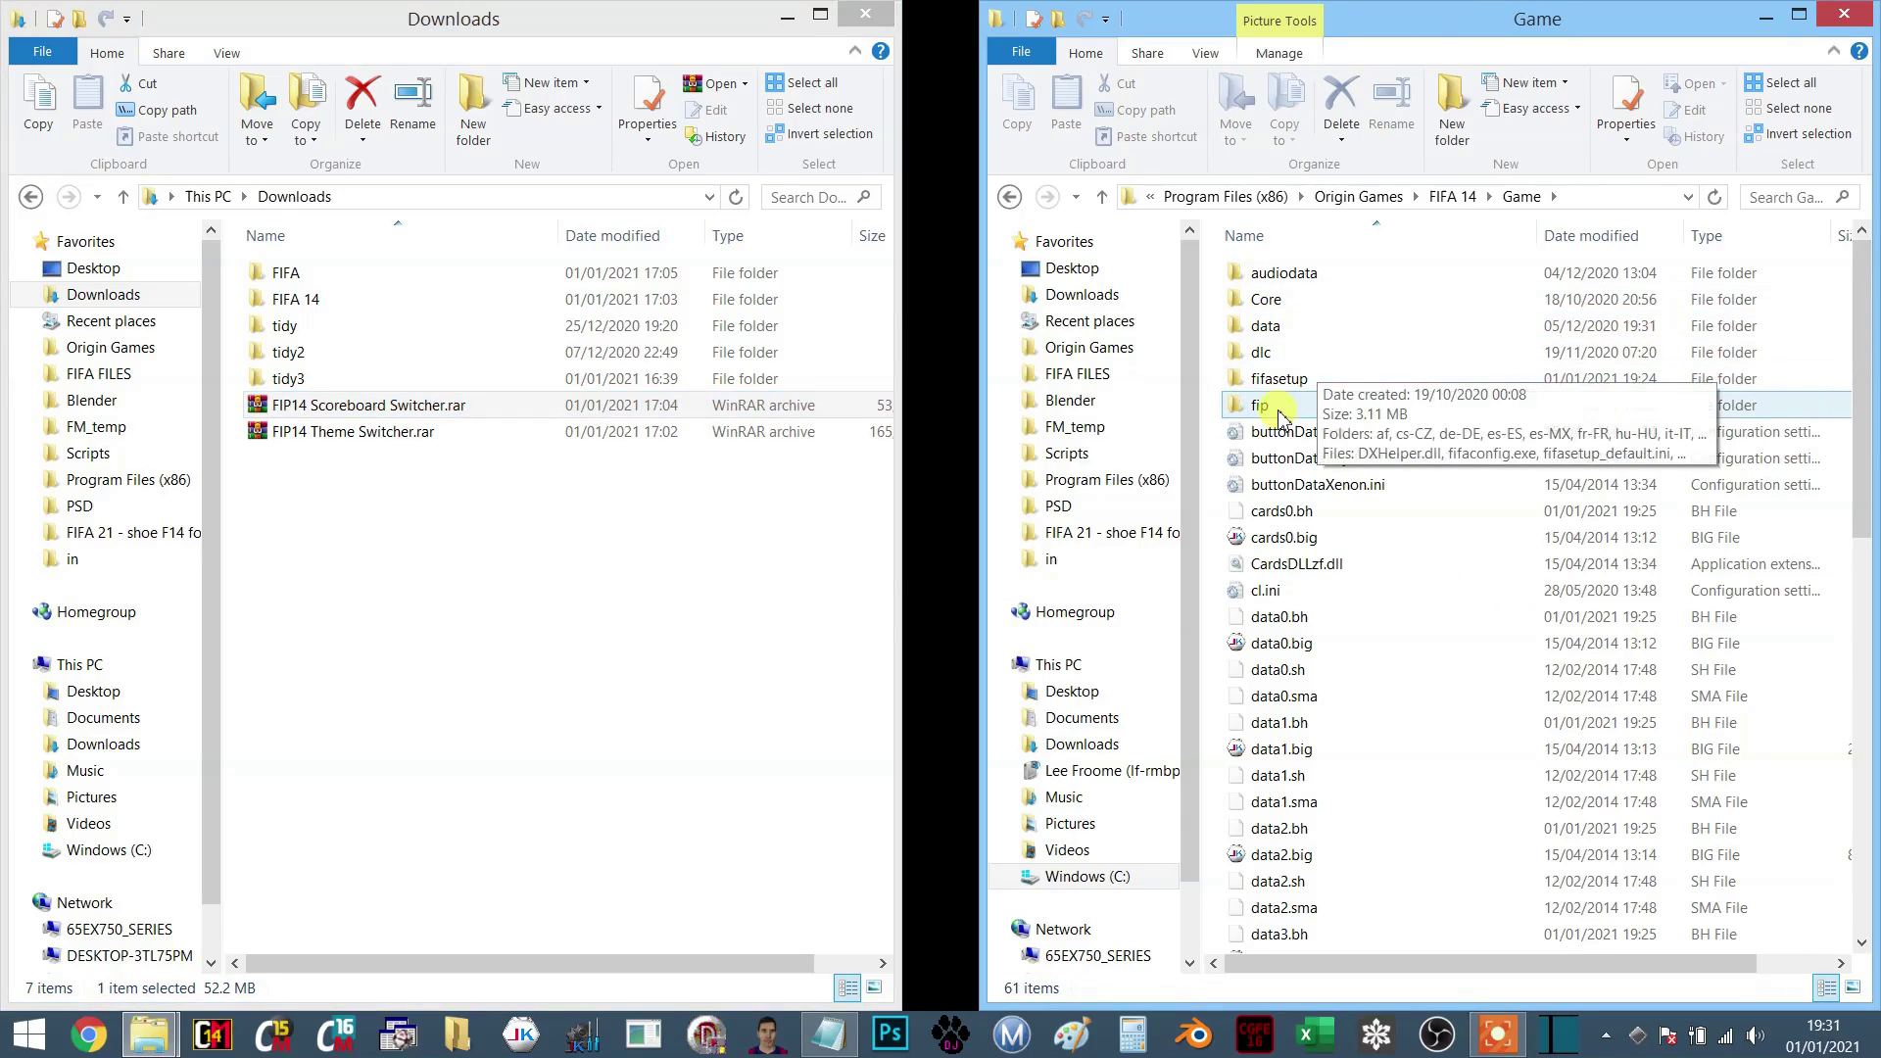
double_click(1261, 407)
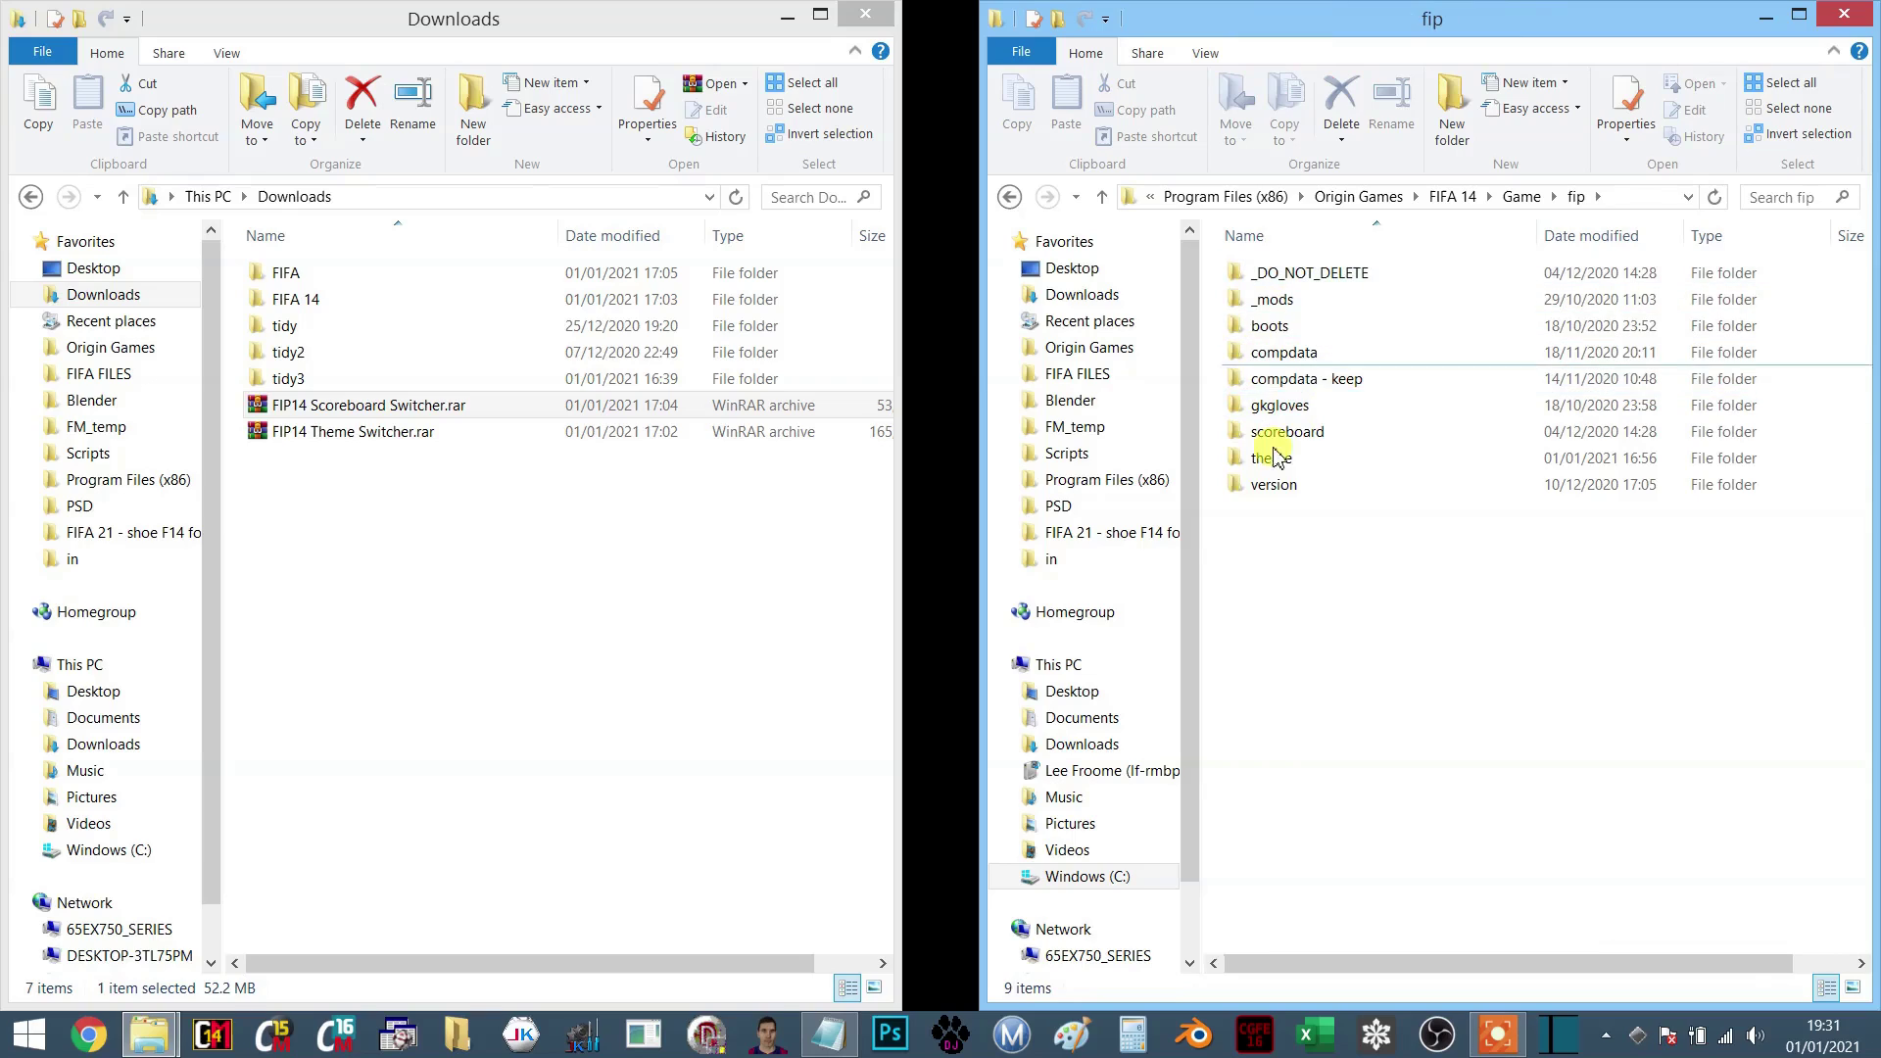
click(1306, 440)
double_click(1306, 441)
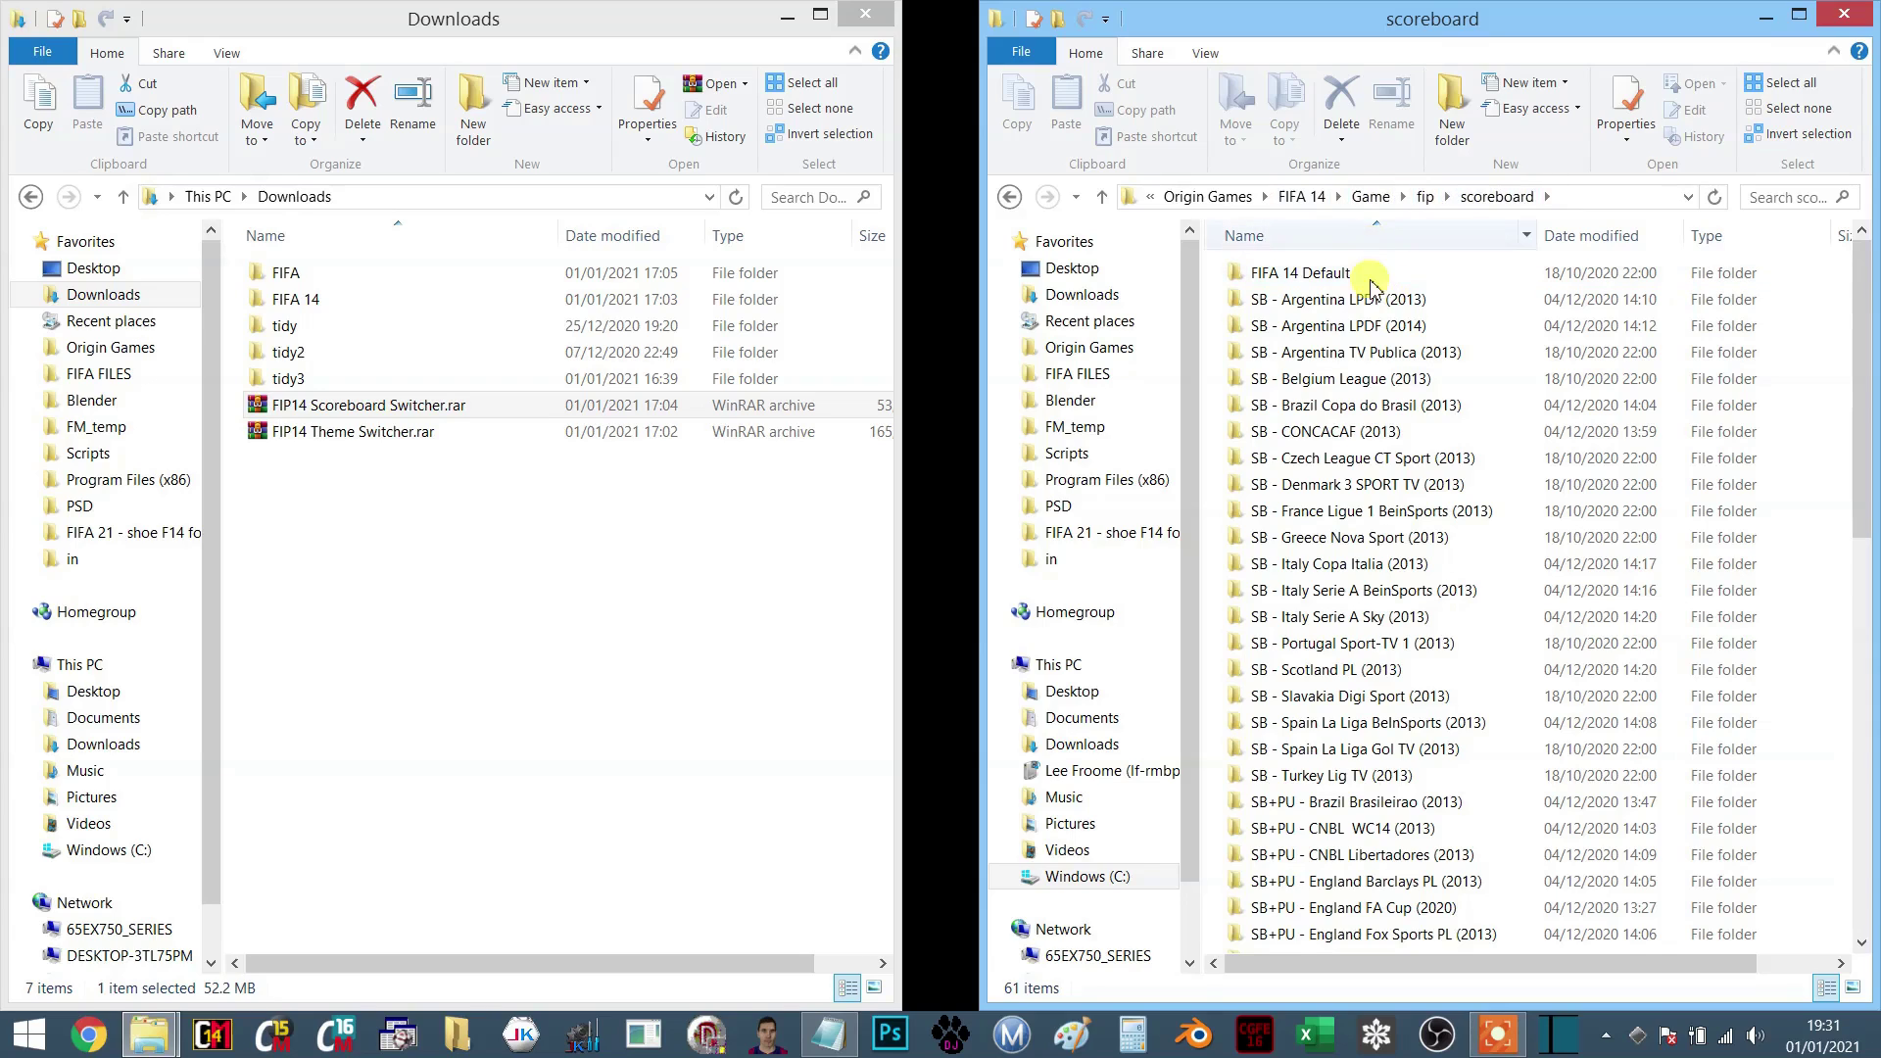
- Look through the scoreboard folders and view F14 overlays.txt, leaving it open behind the folder window
click(1375, 380)
scroll(1375, 380, down, 11)
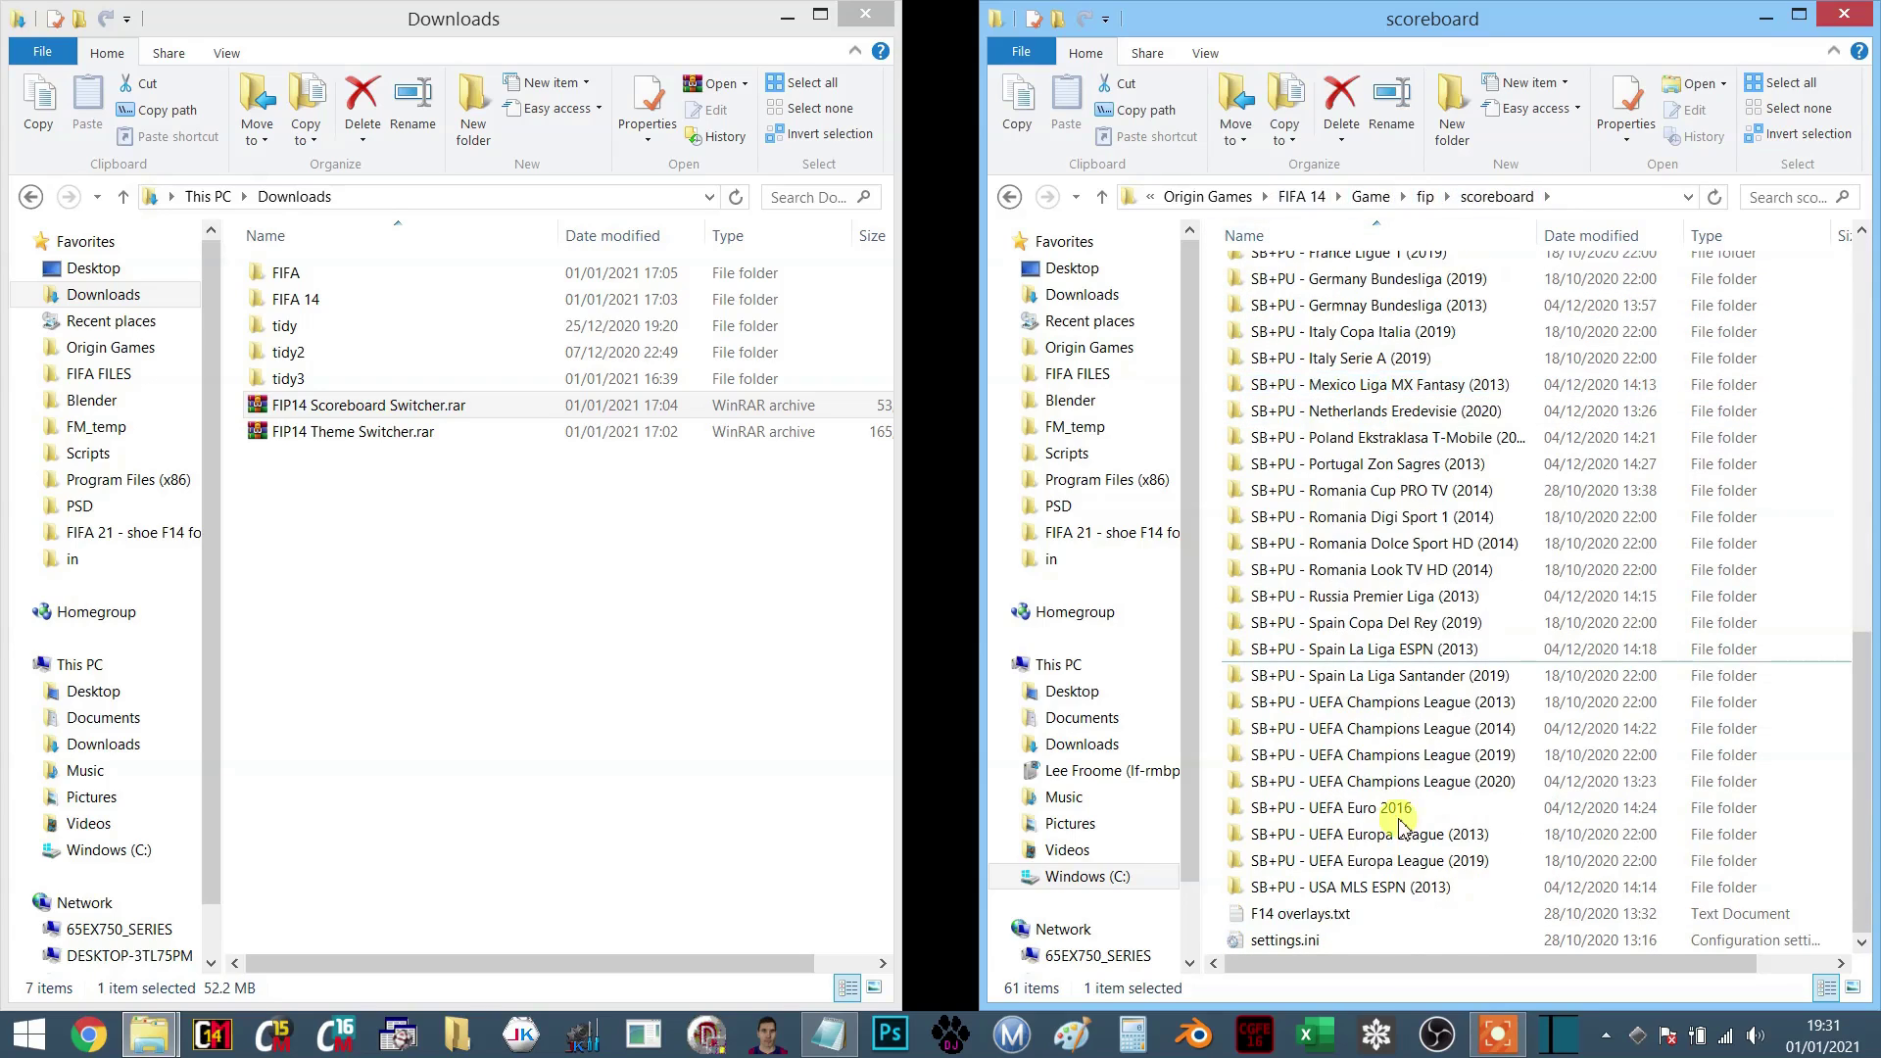
click(1428, 784)
scroll(1429, 783, up, 11)
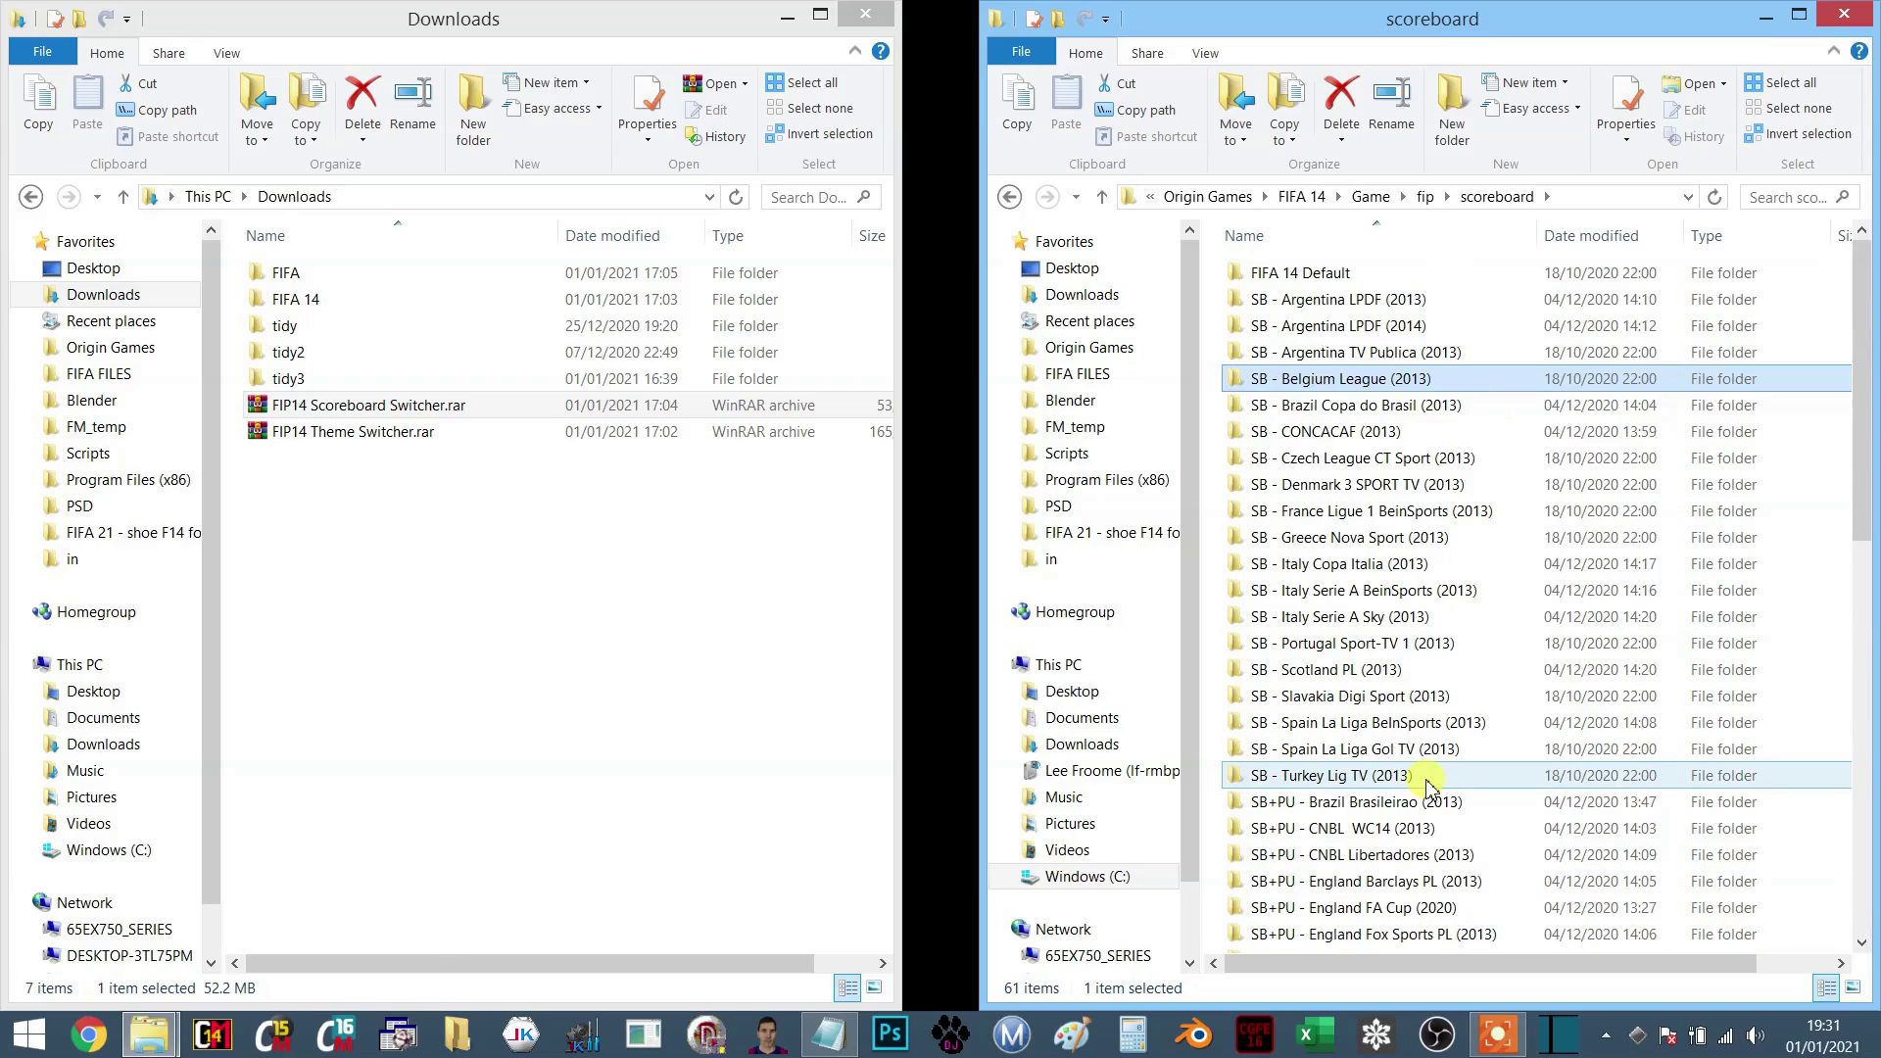
scroll(1428, 784, down, 12)
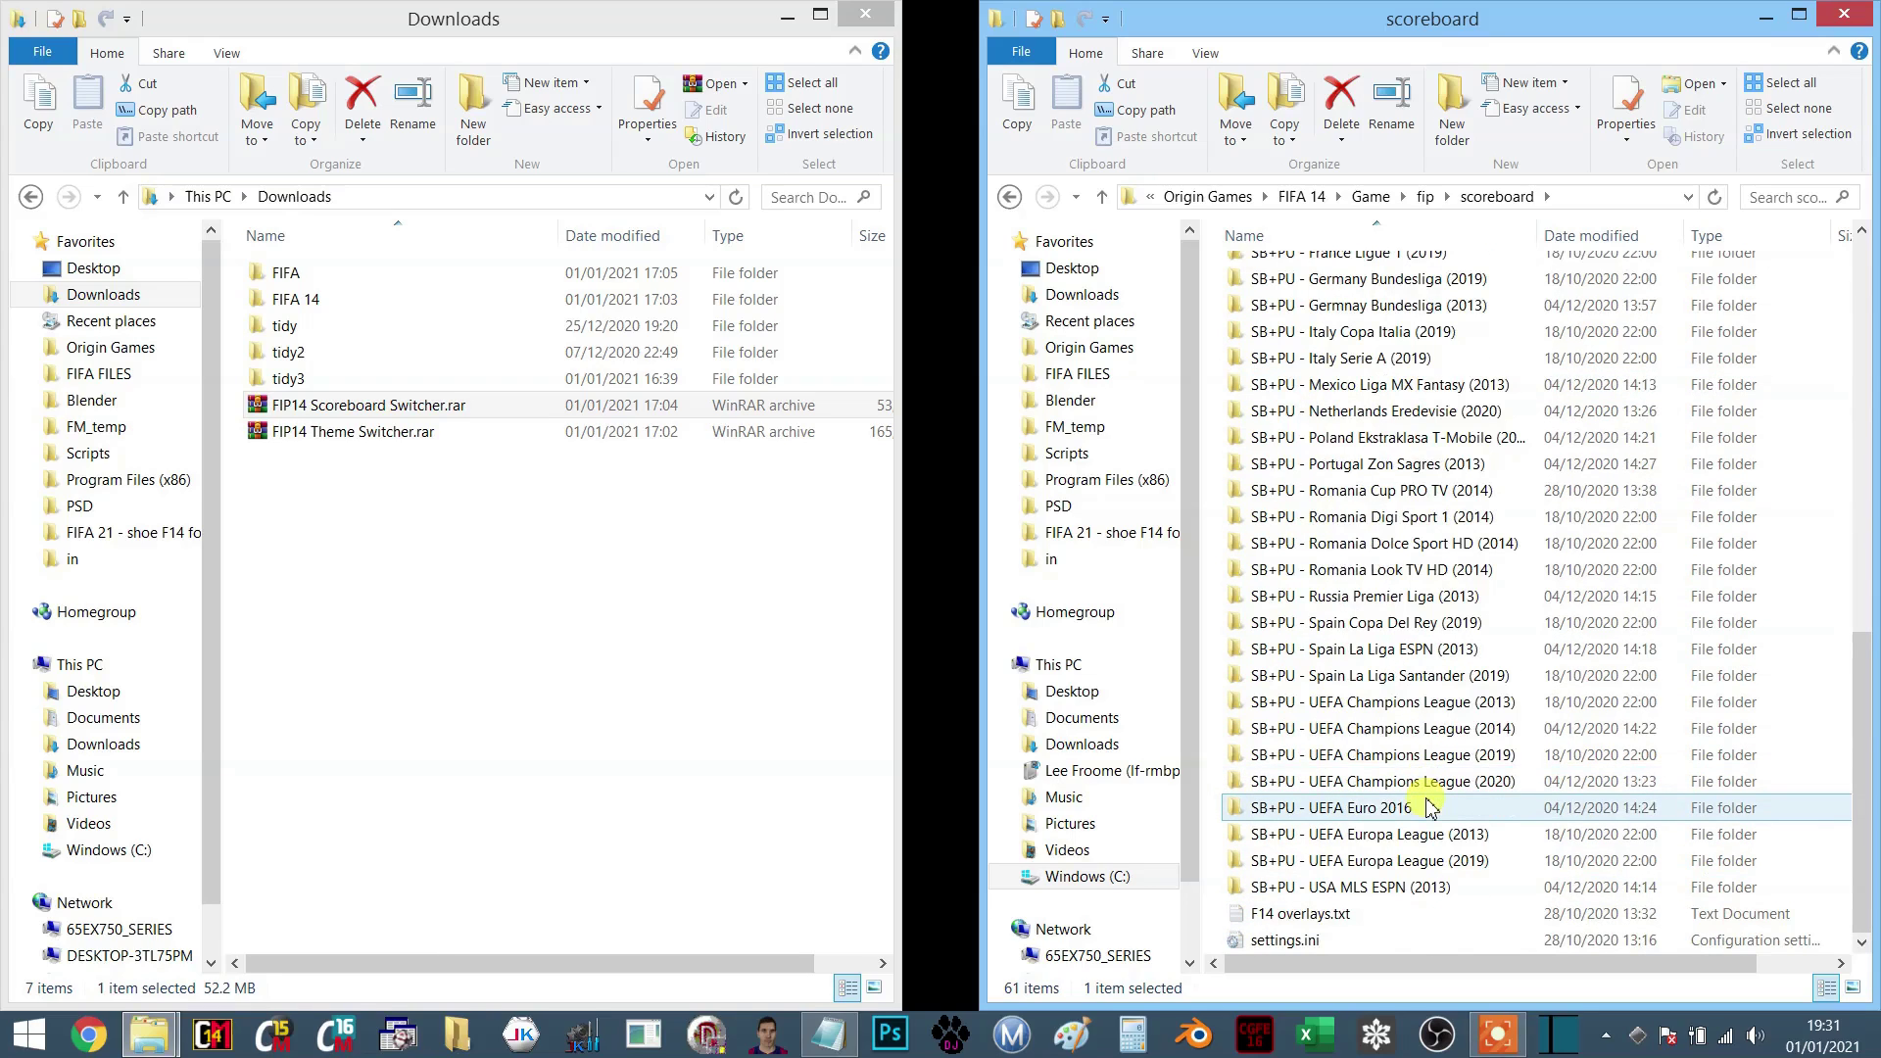
double_click(1310, 918)
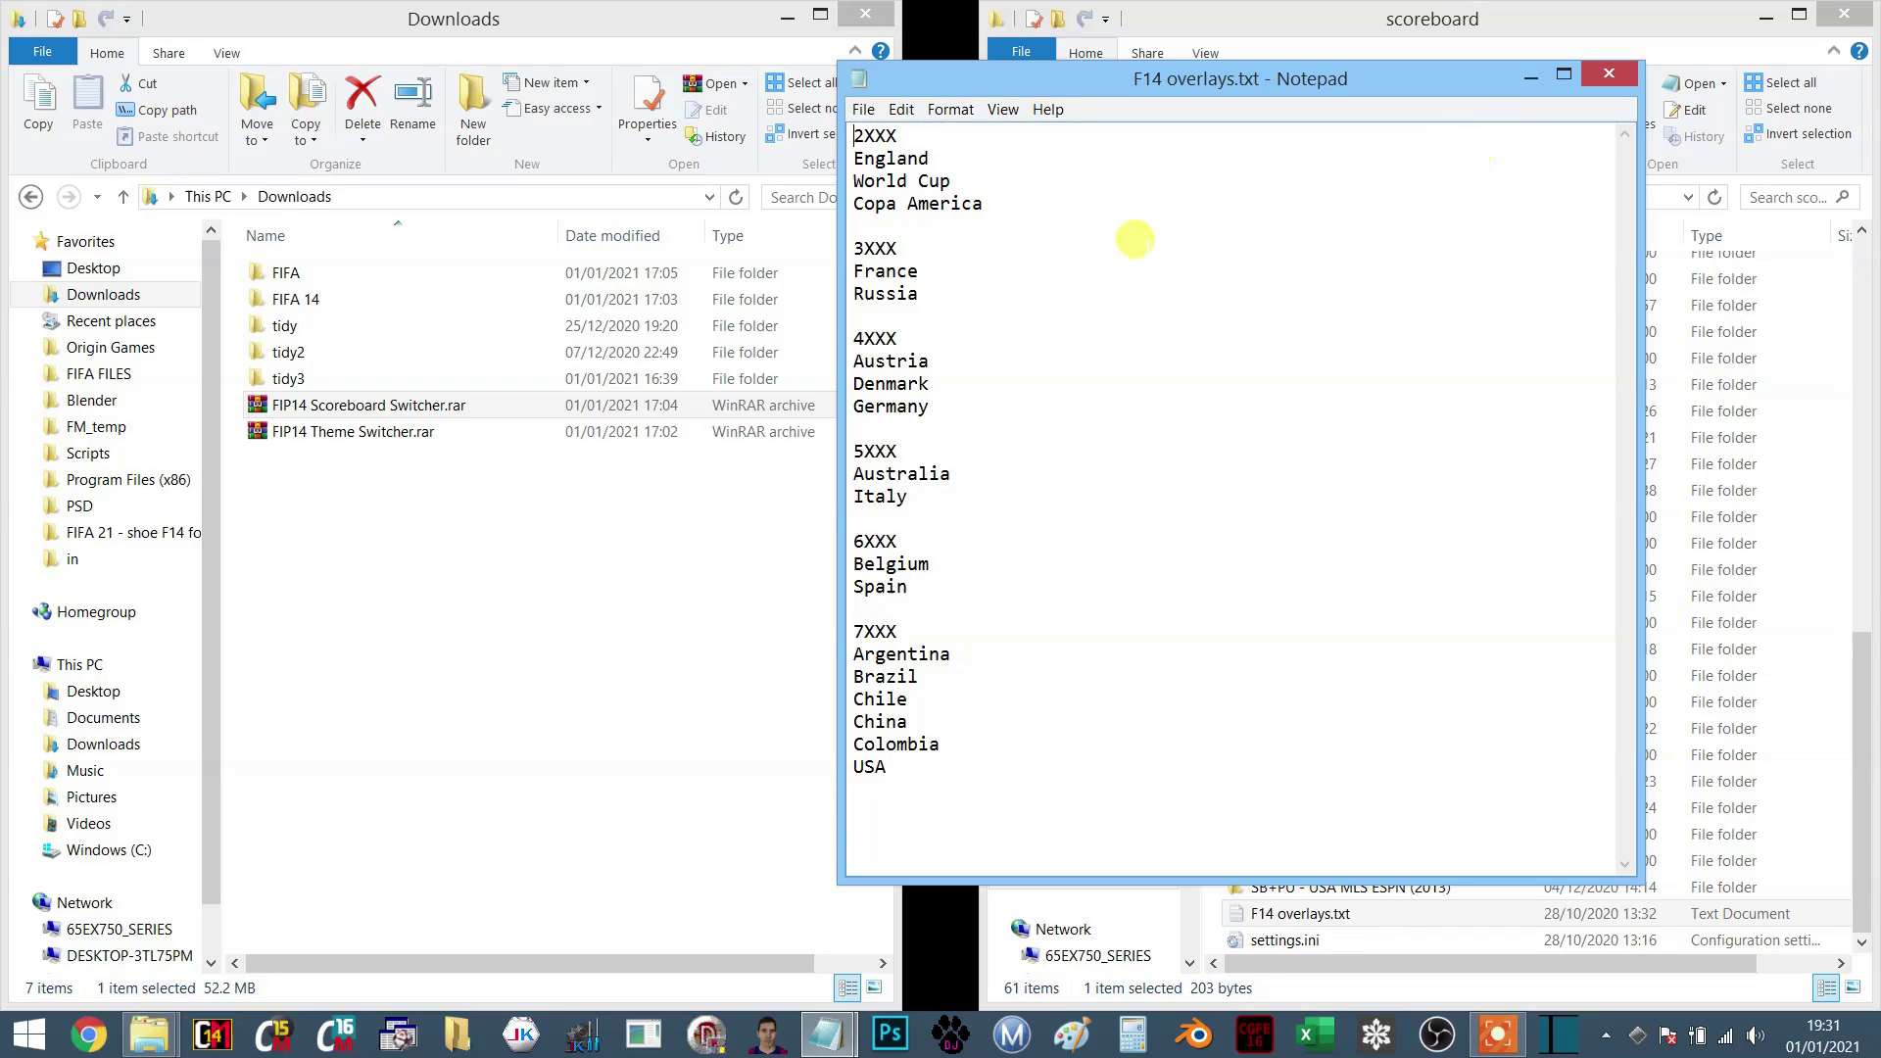
click(1504, 22)
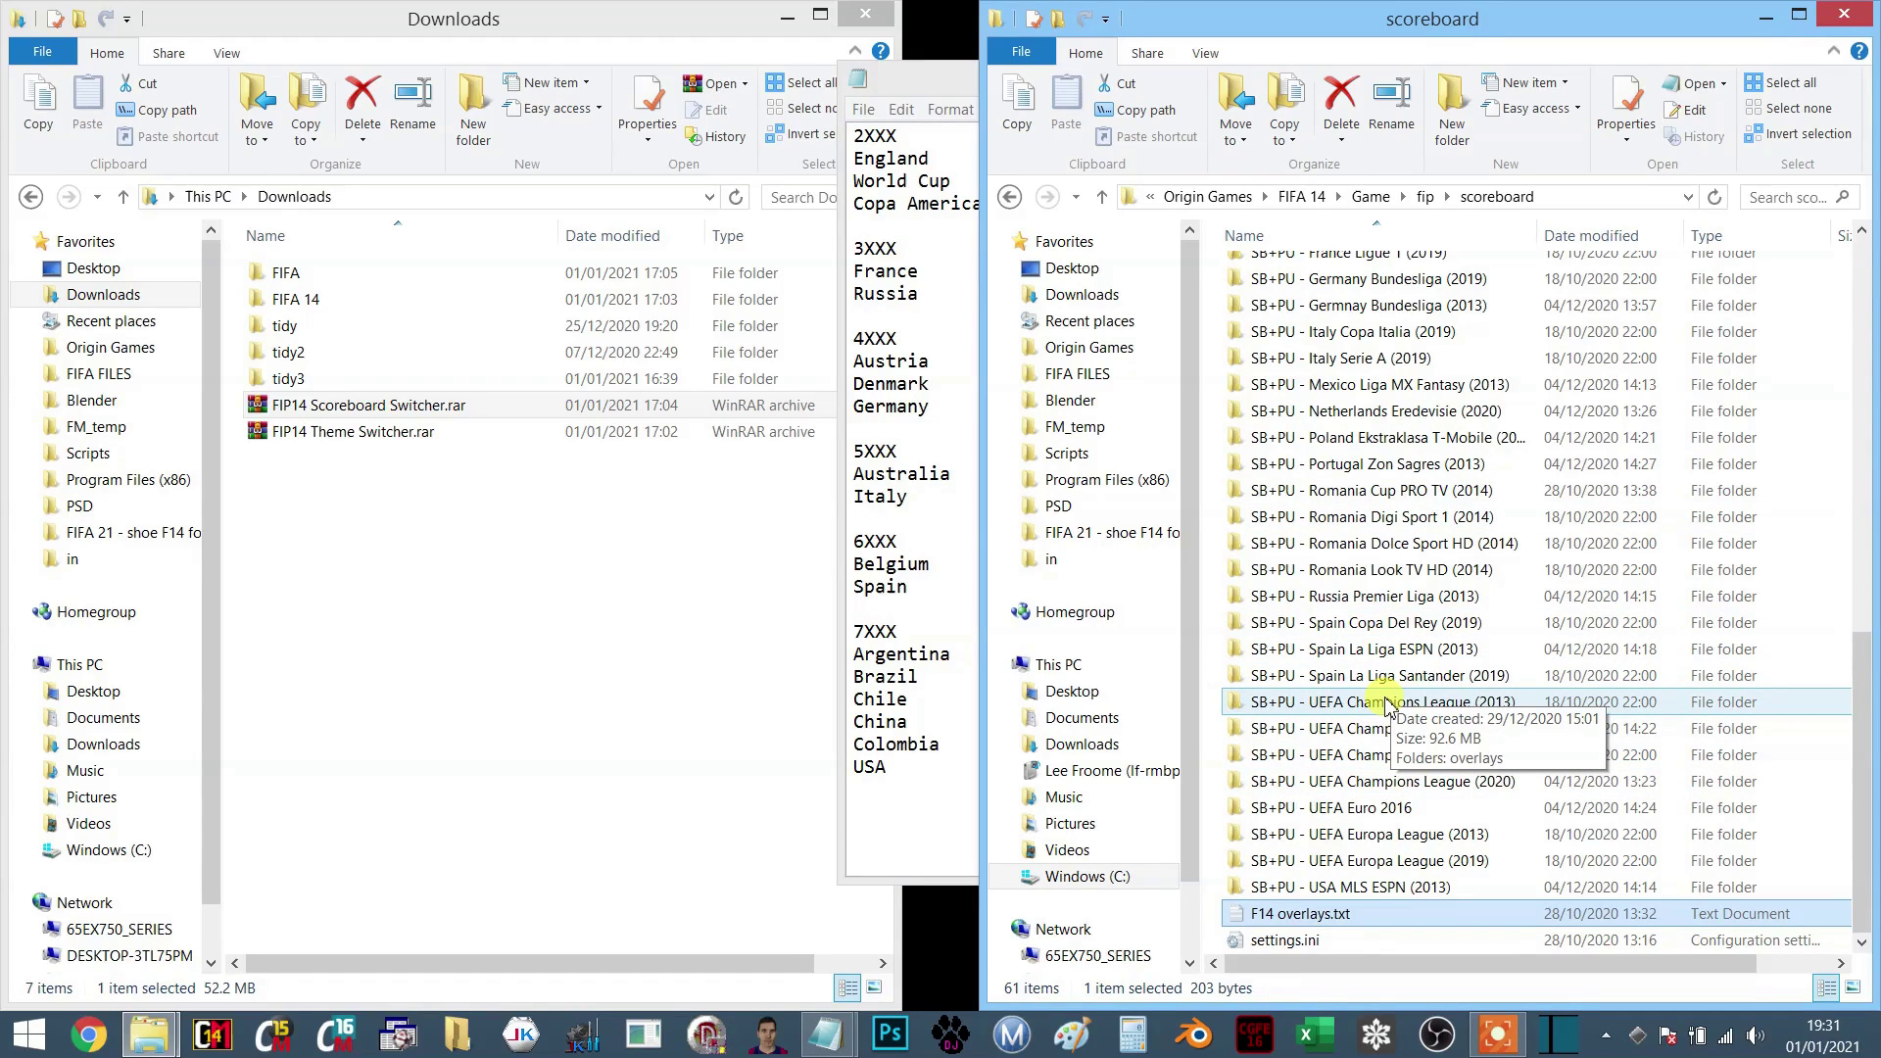
- Open the overlays folder inside SB+PU - England PL (2019)
scroll(1386, 703, up, 3)
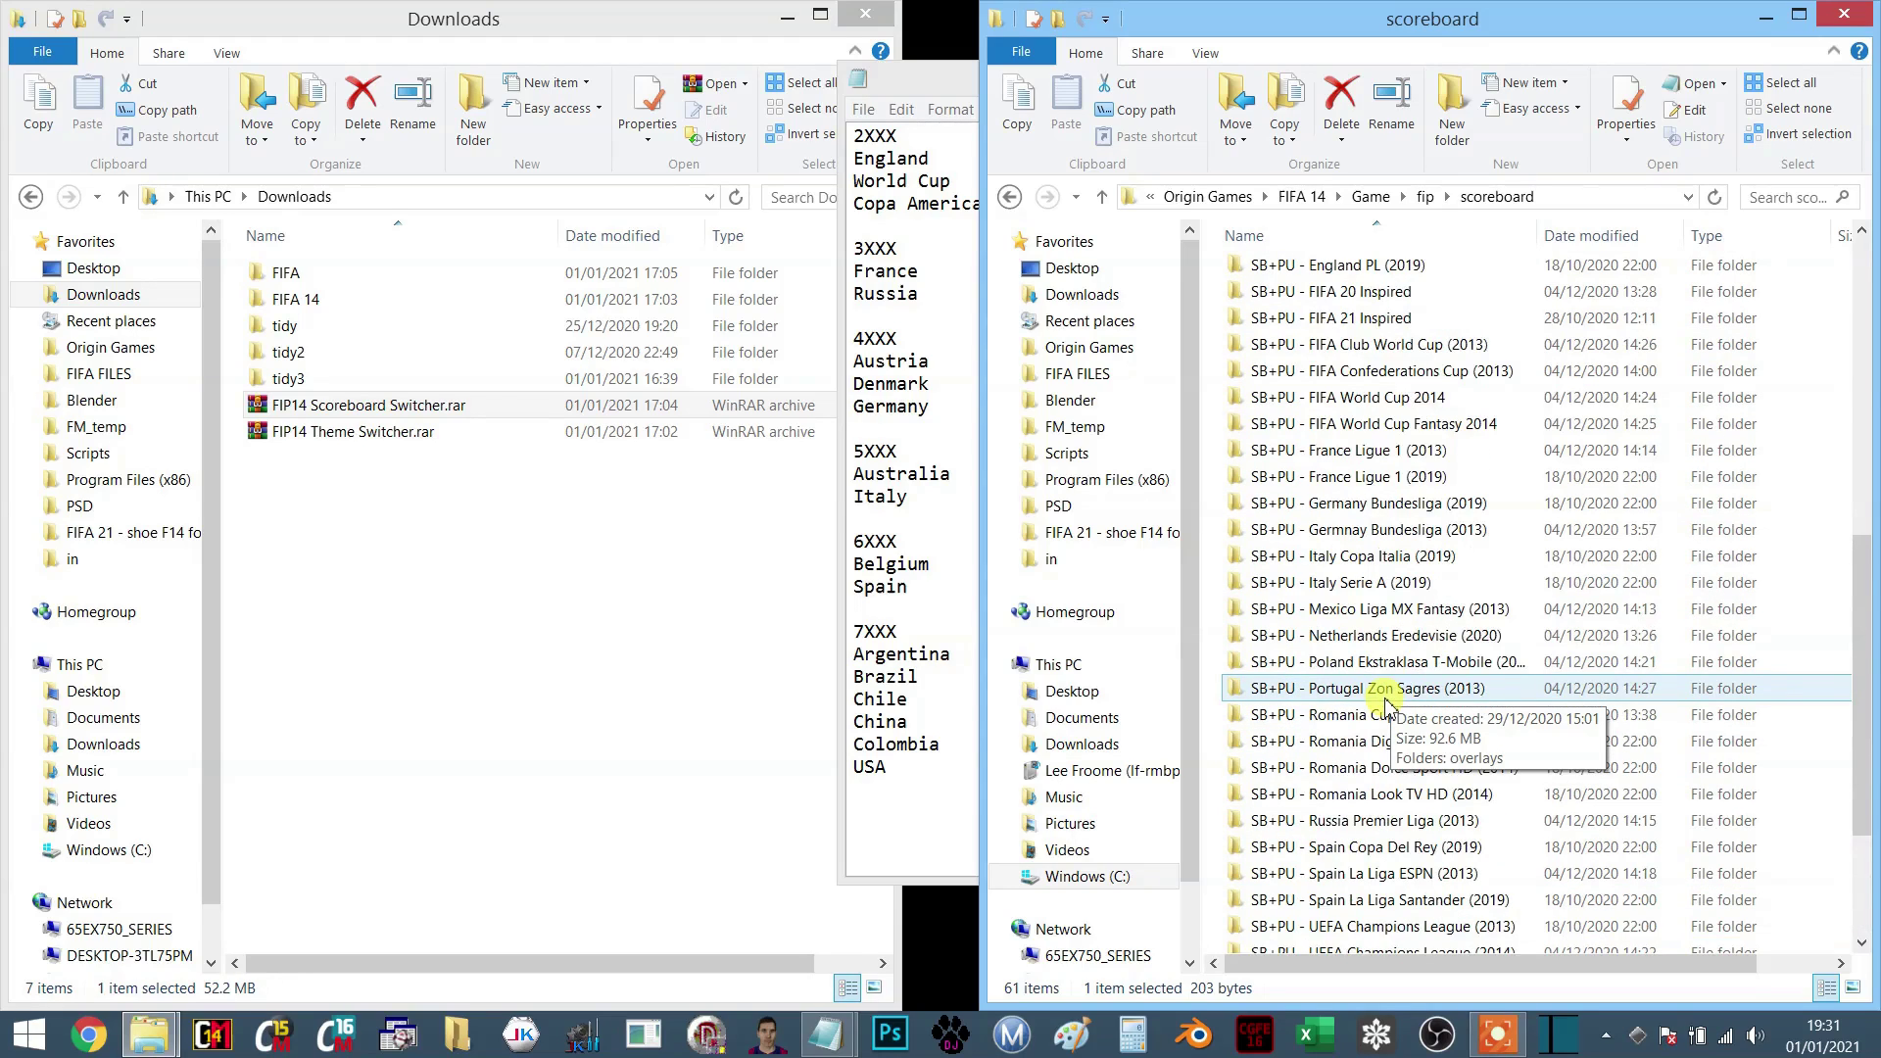
scroll(1389, 704, up, 3)
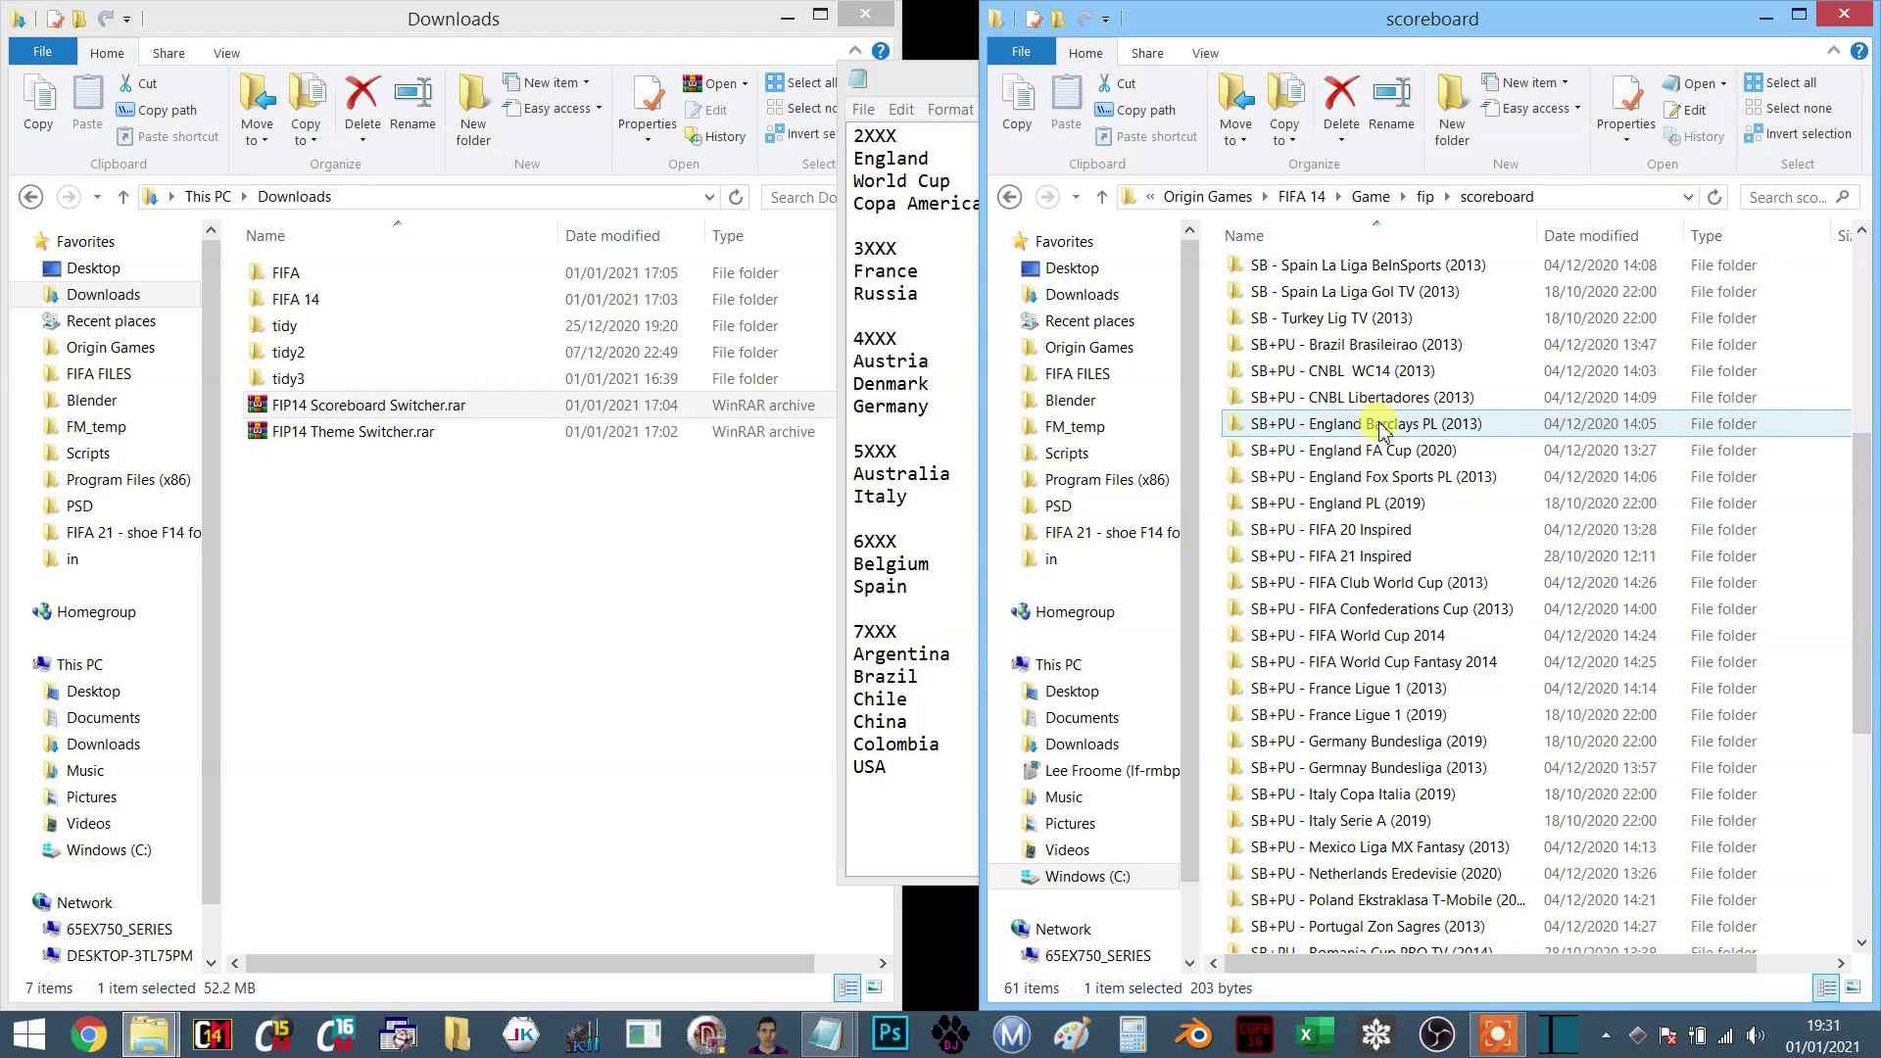
double_click(1376, 505)
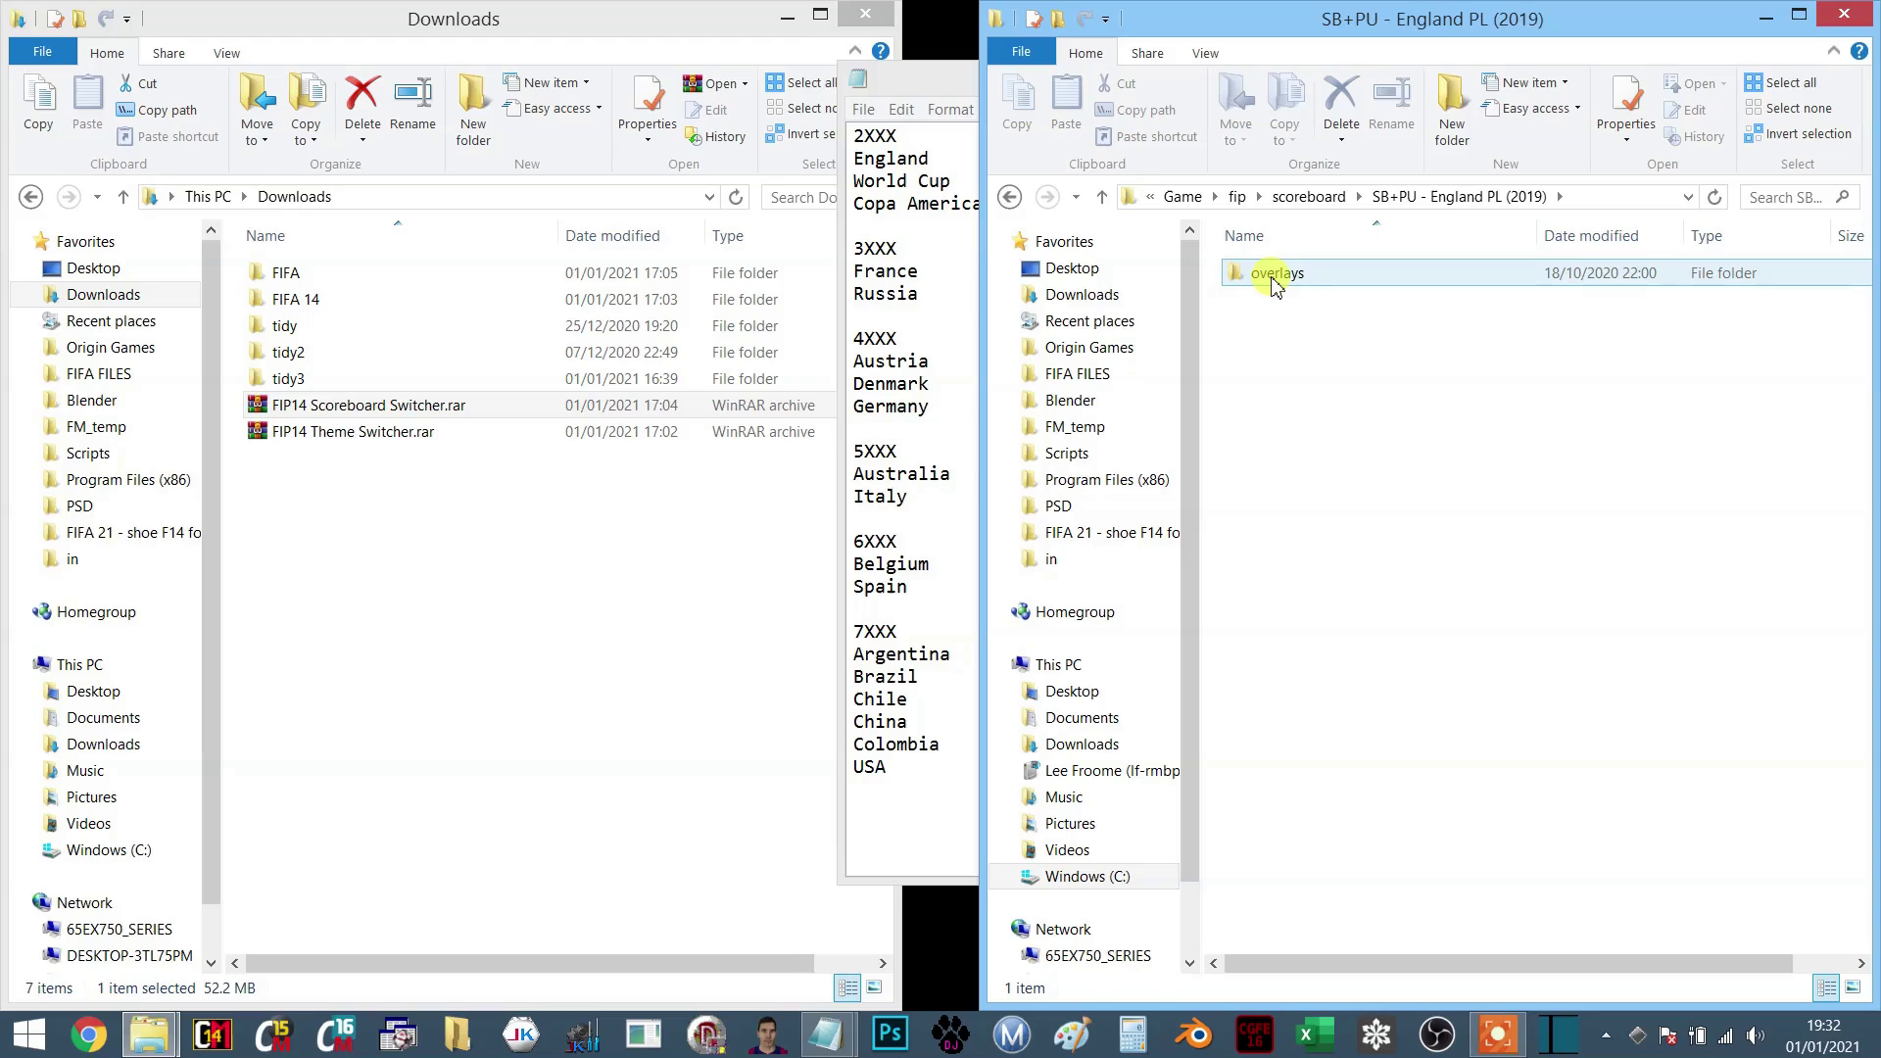
double_click(1272, 277)
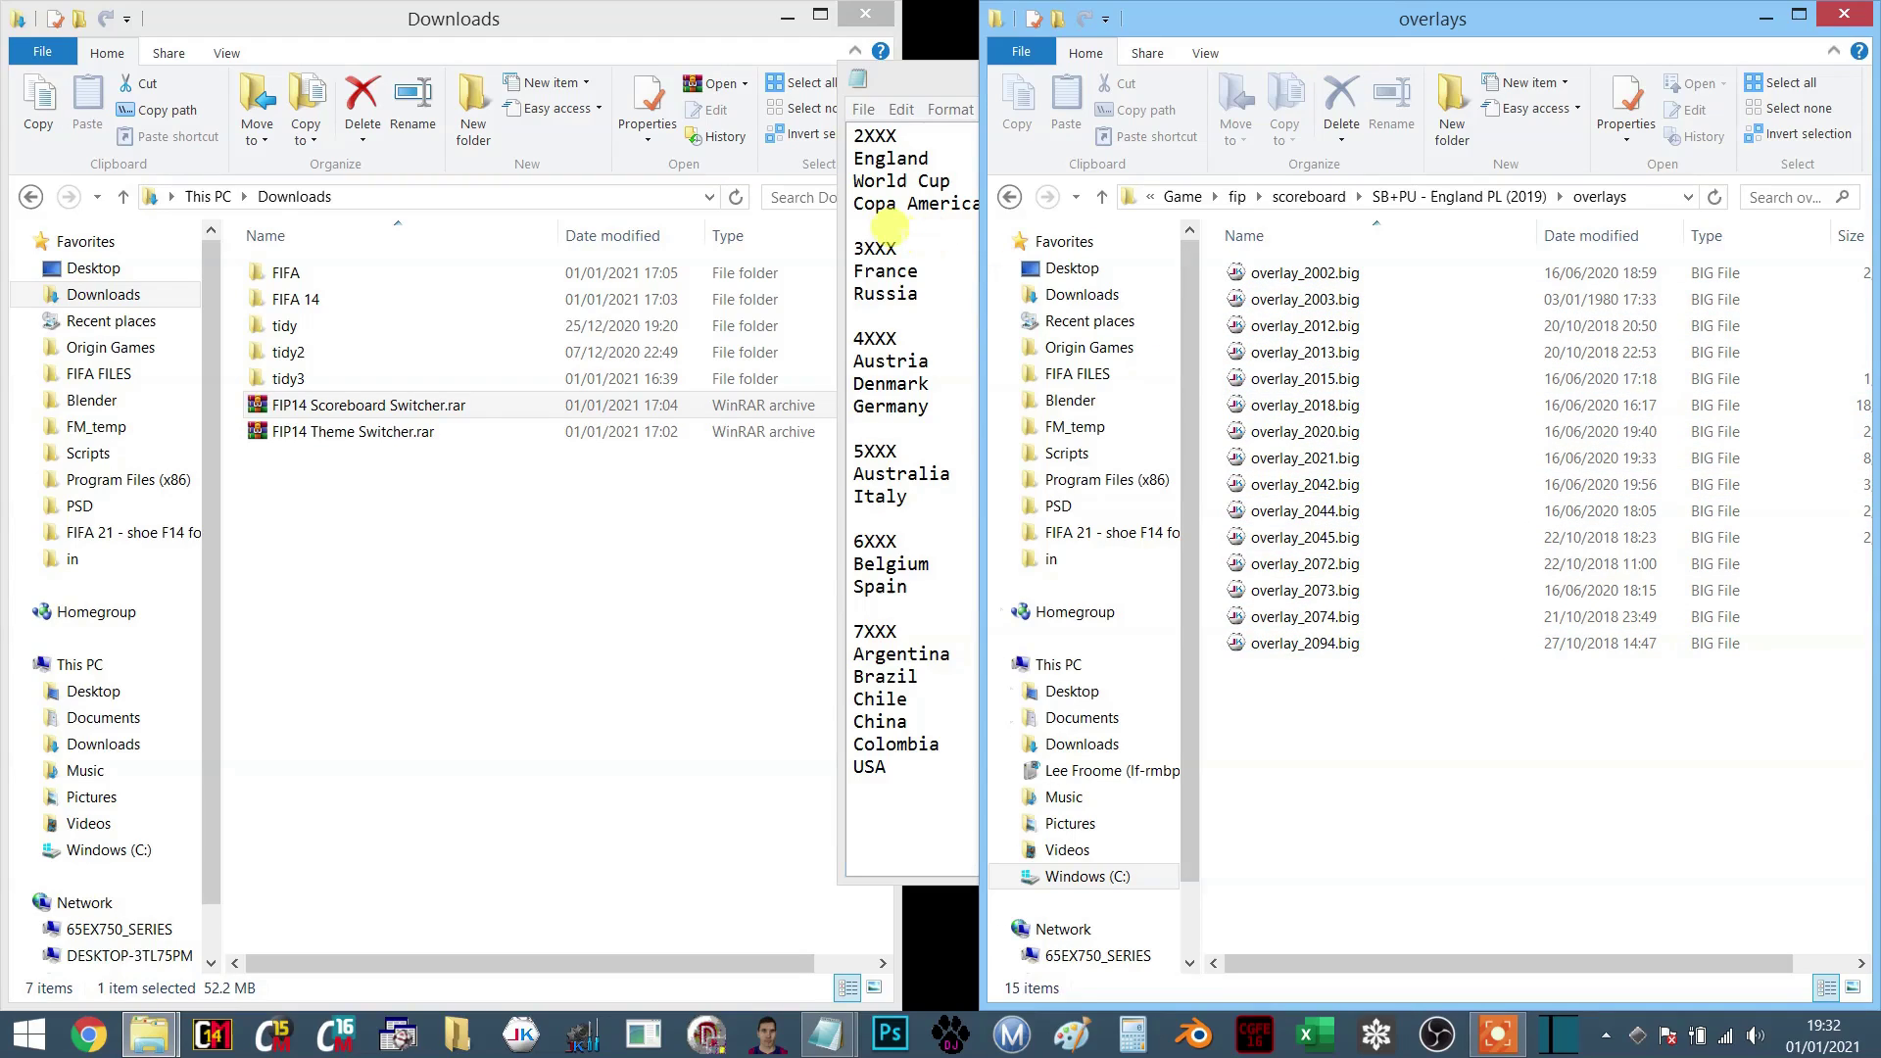
- Compare the country number ranges in F14 overlays.txt with the overlay file names in the England PL (2019) folder
click(887, 227)
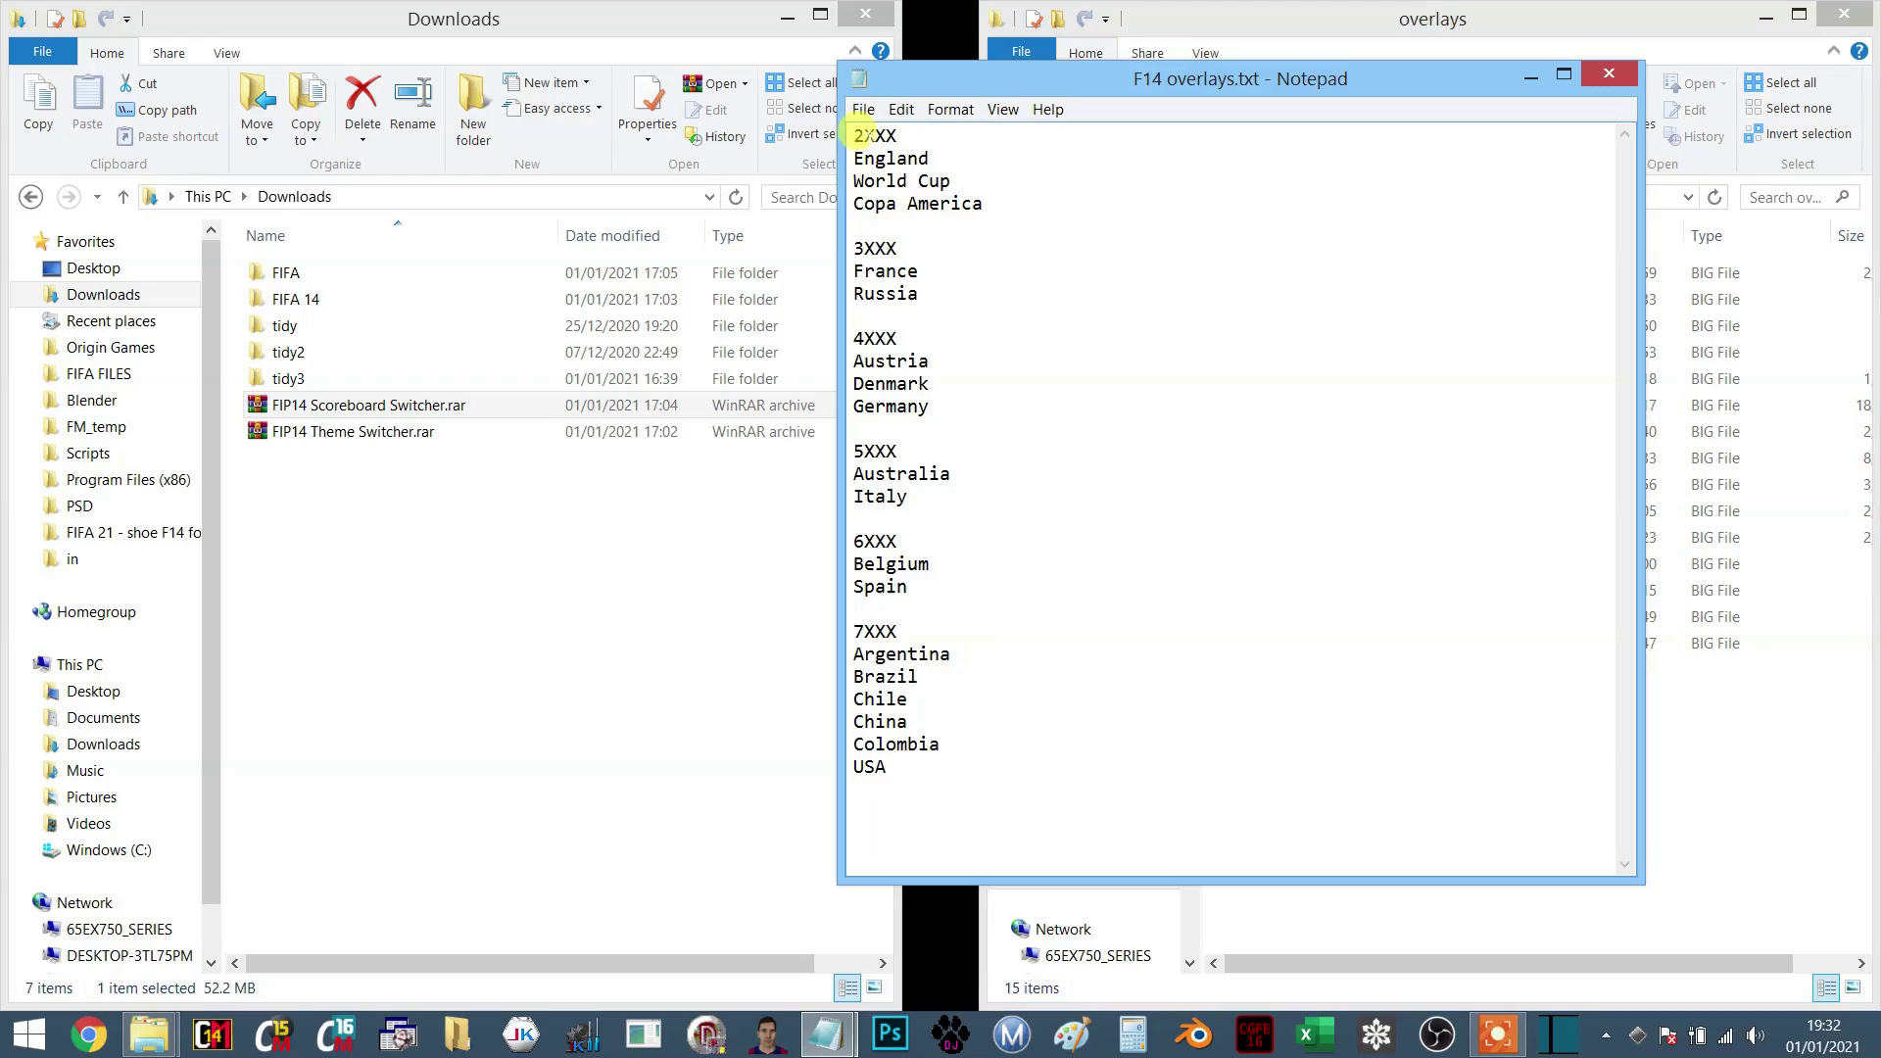
click(1703, 799)
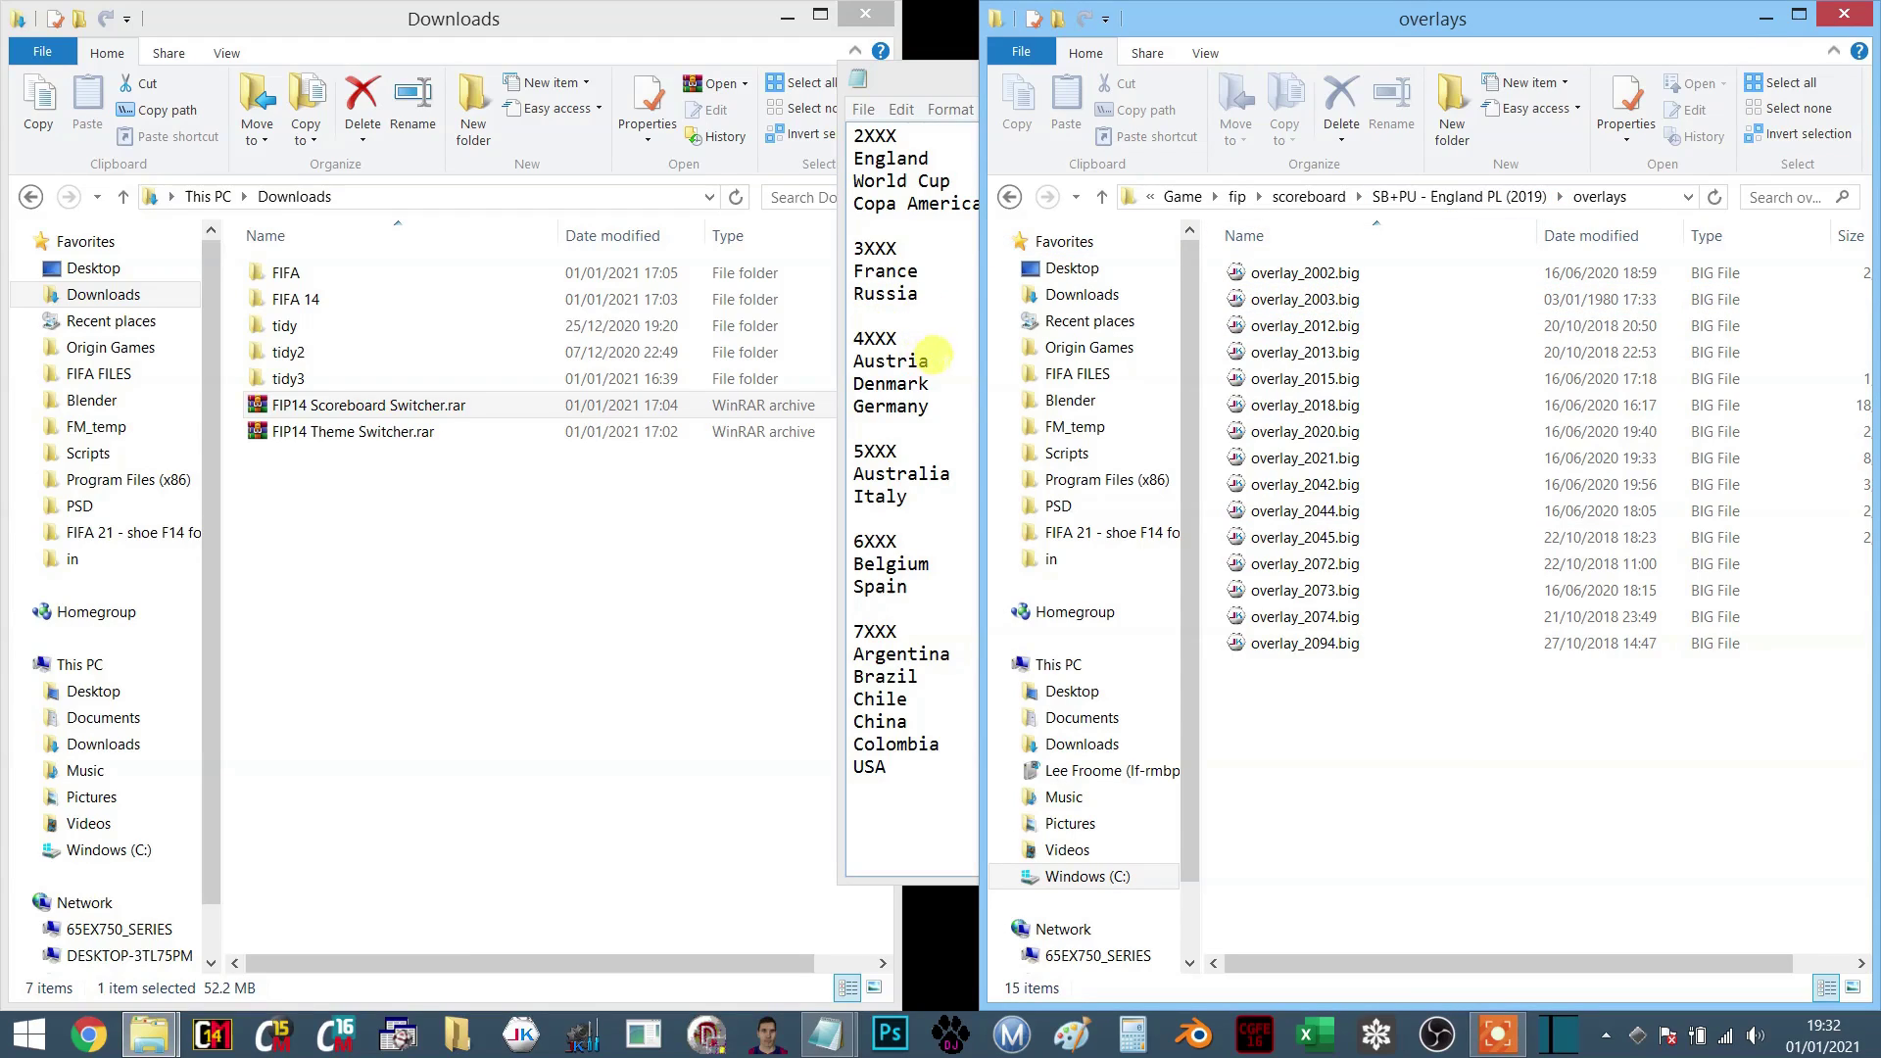
click(930, 292)
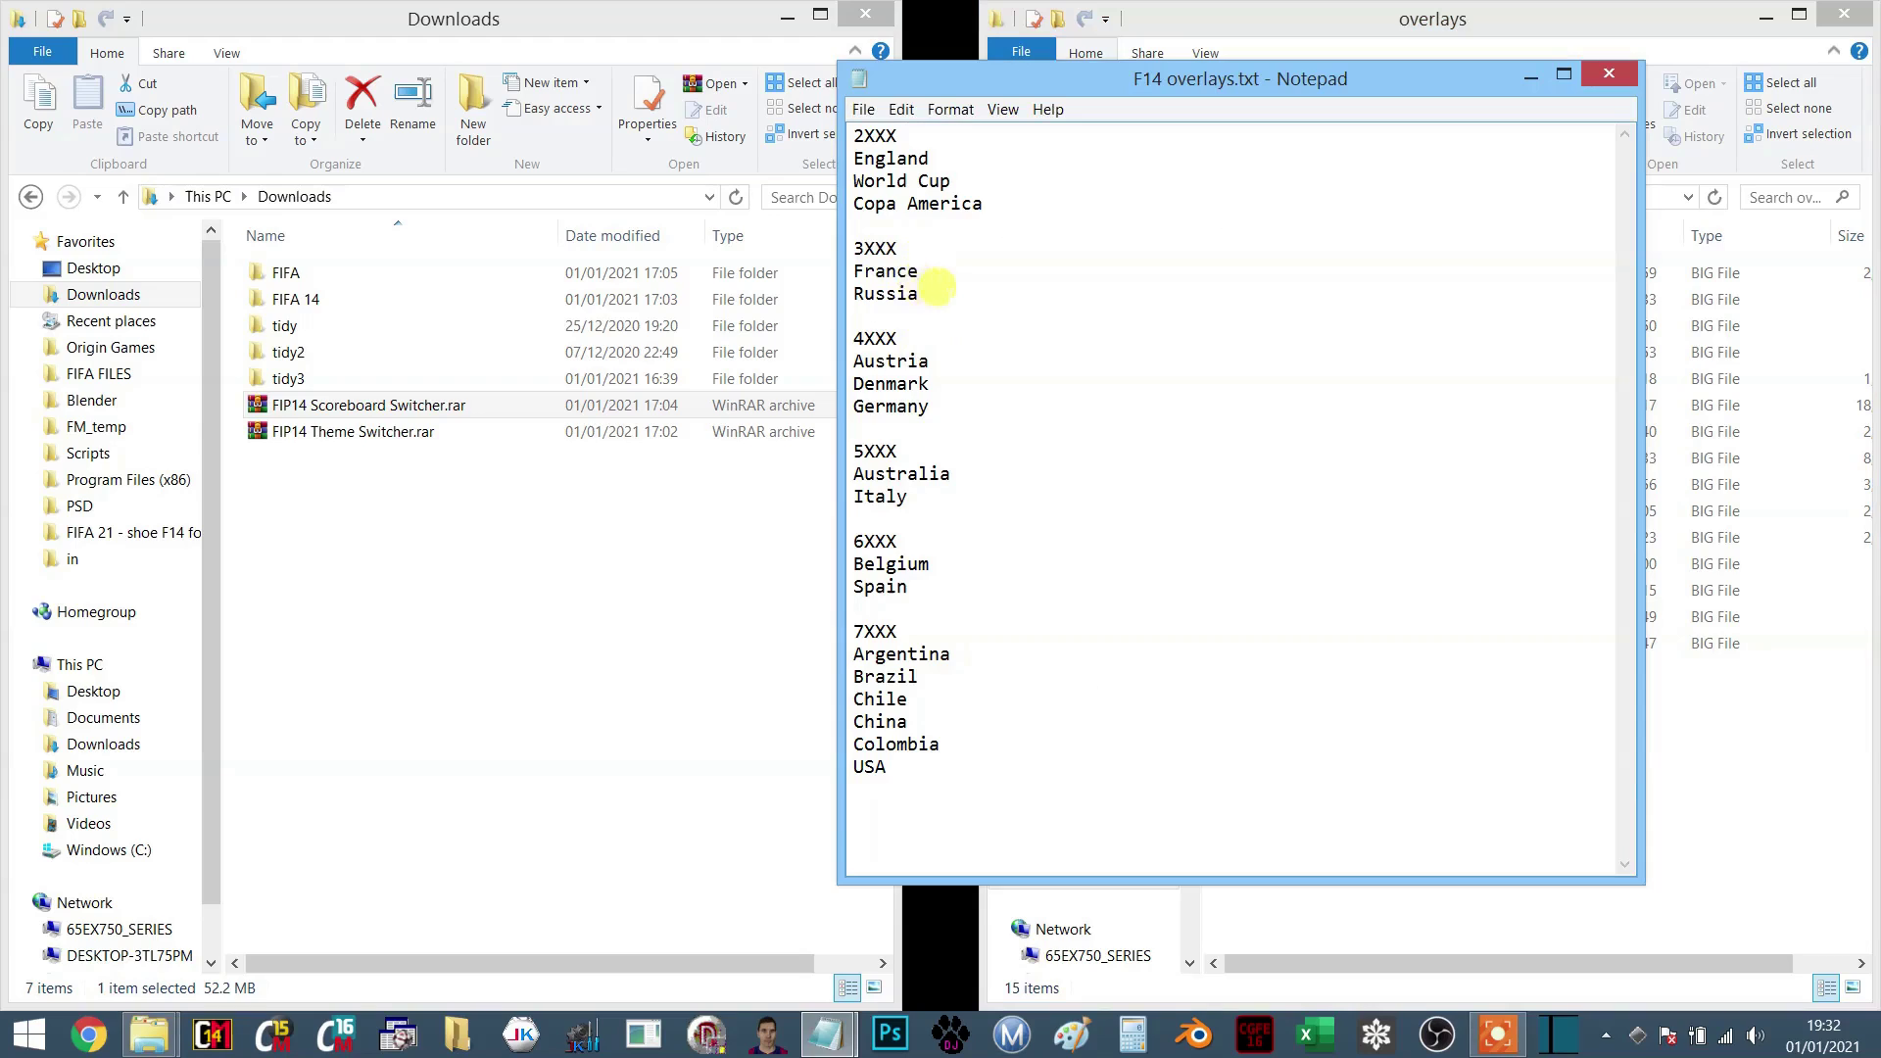
click(1690, 814)
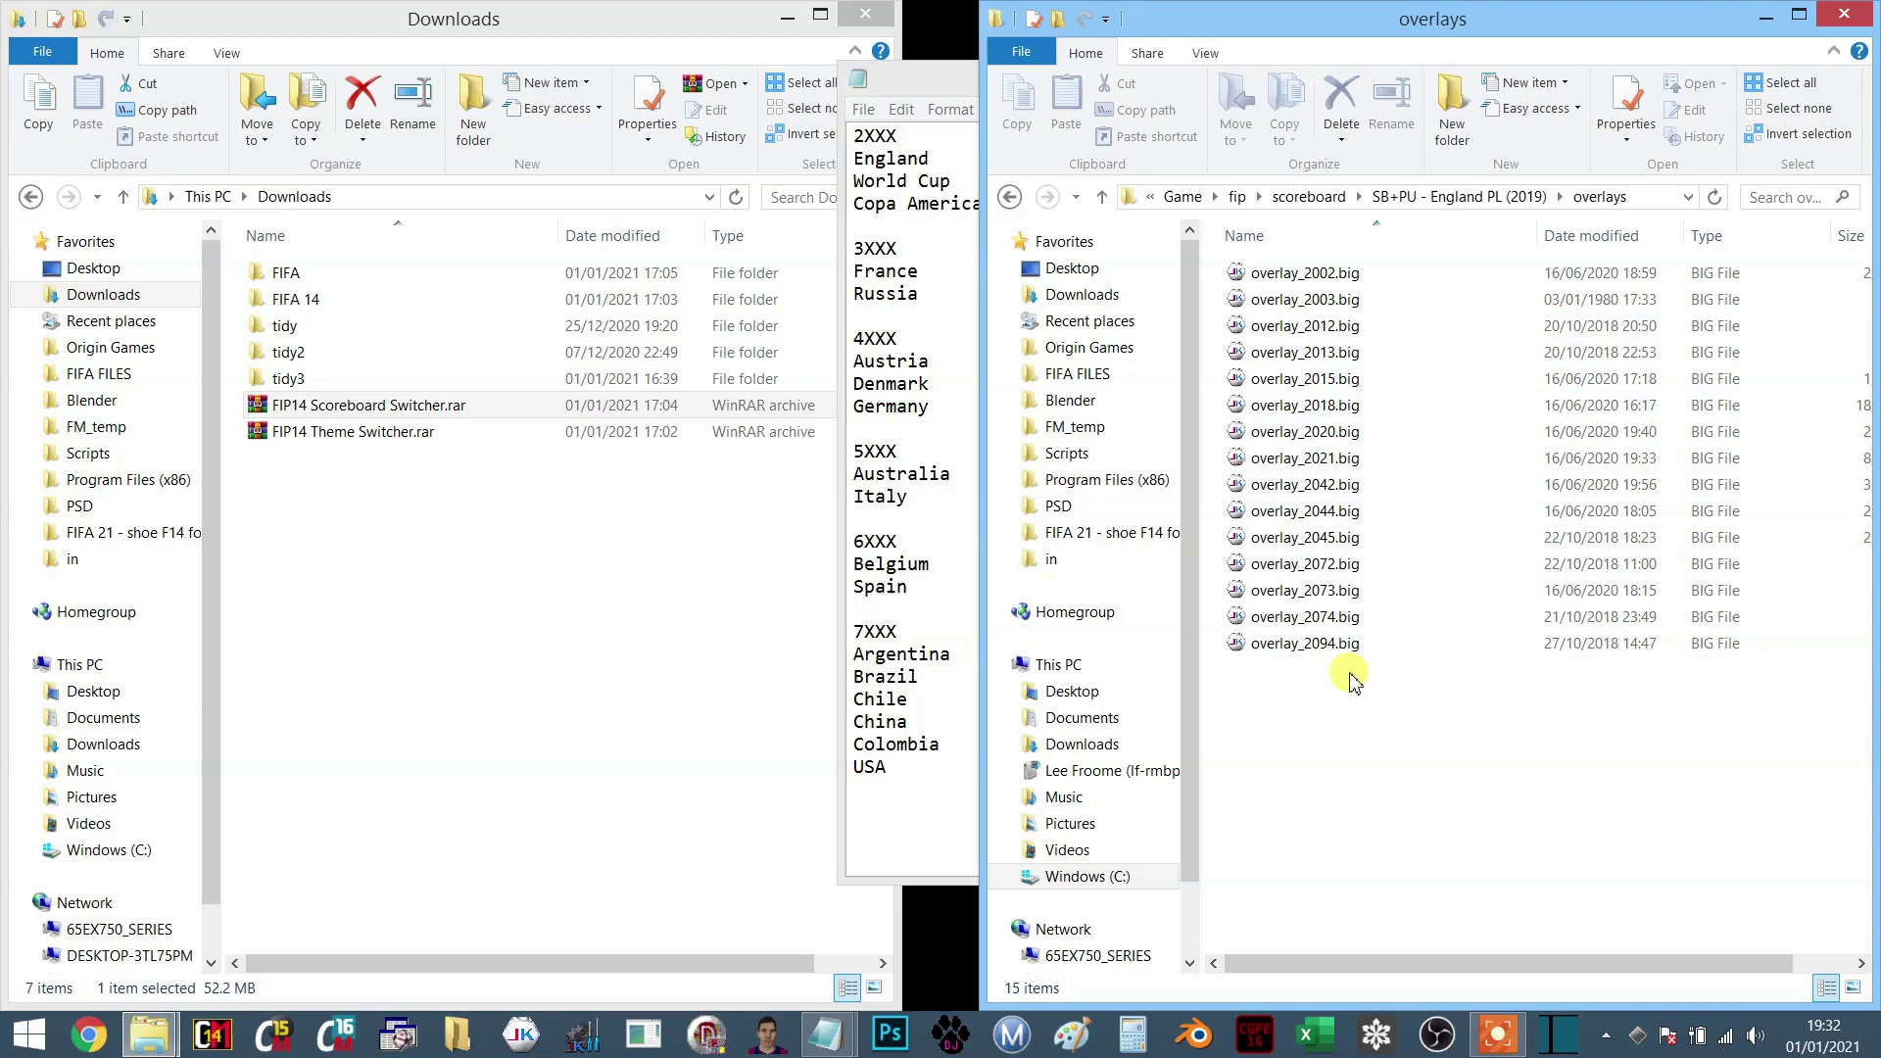
- Return to the scoreboard folder, review its folder list, and close F14 overlays.txt
click(1316, 198)
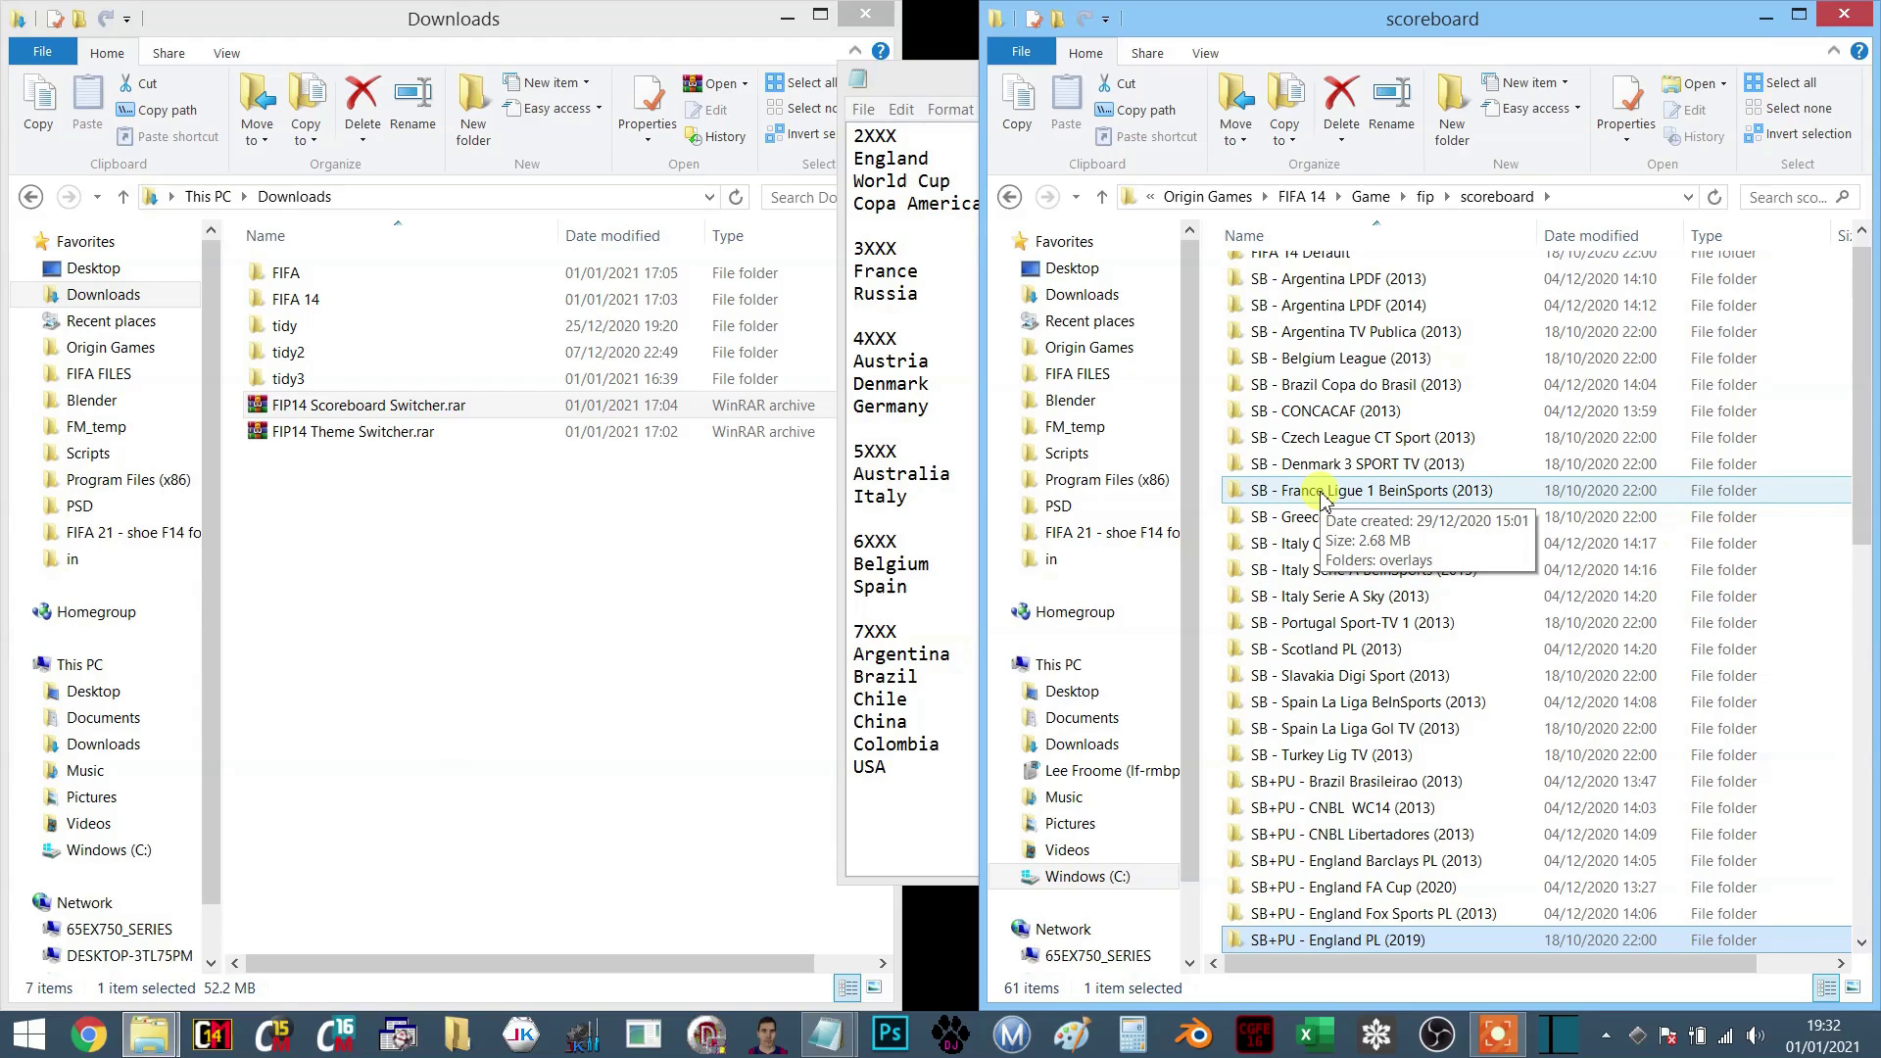
scroll(1324, 504, down, 6)
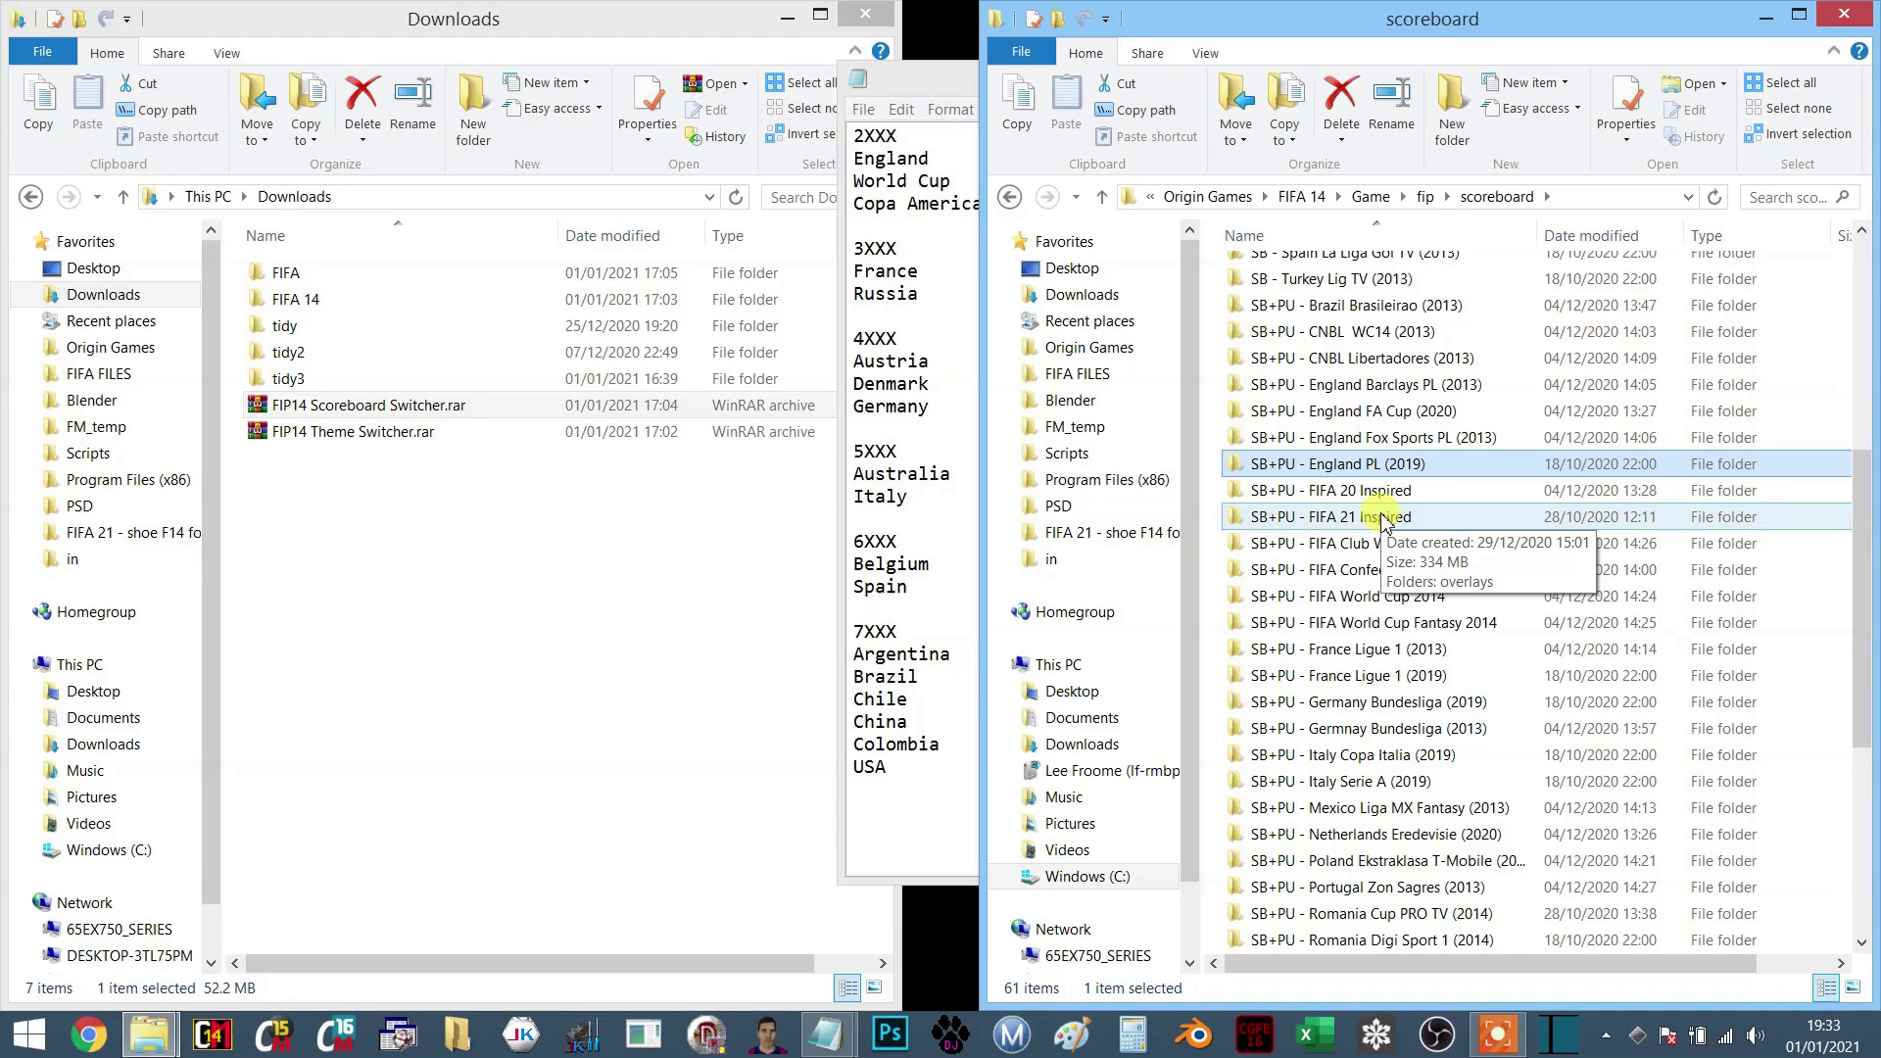
click(956, 86)
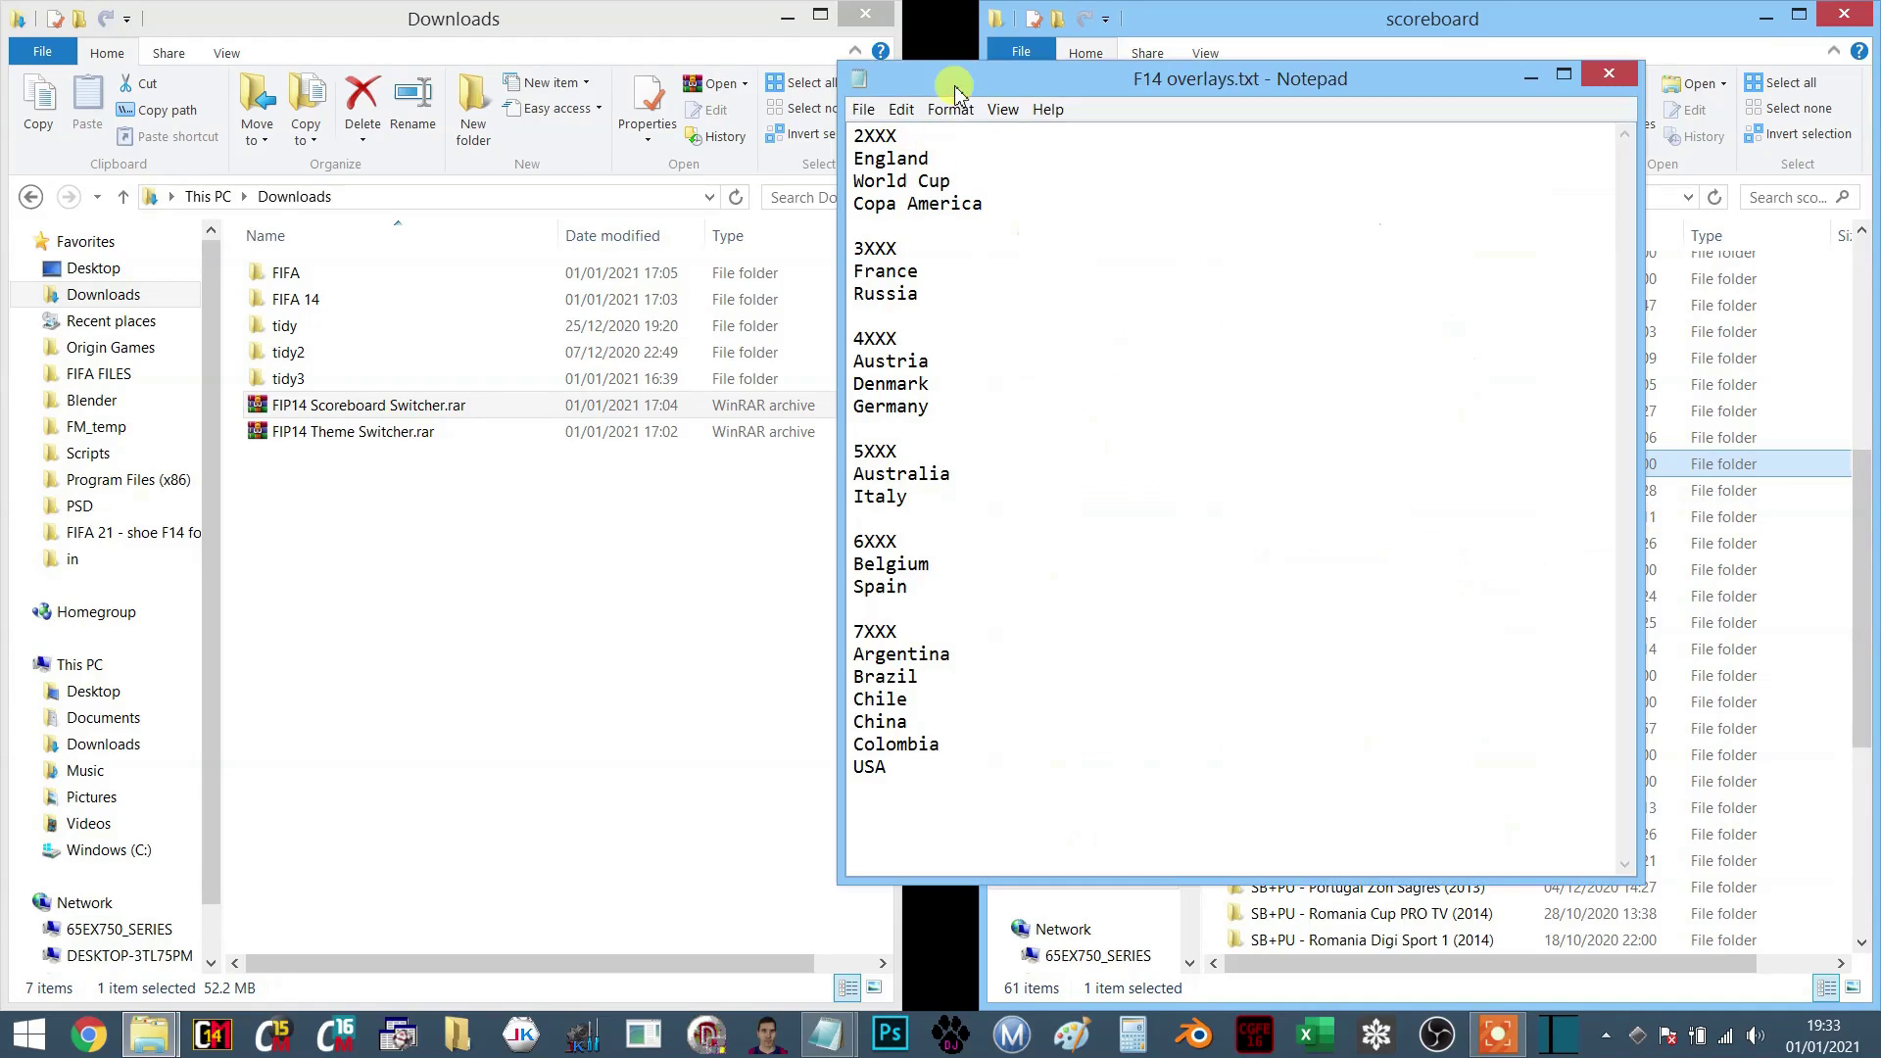
click(1607, 74)
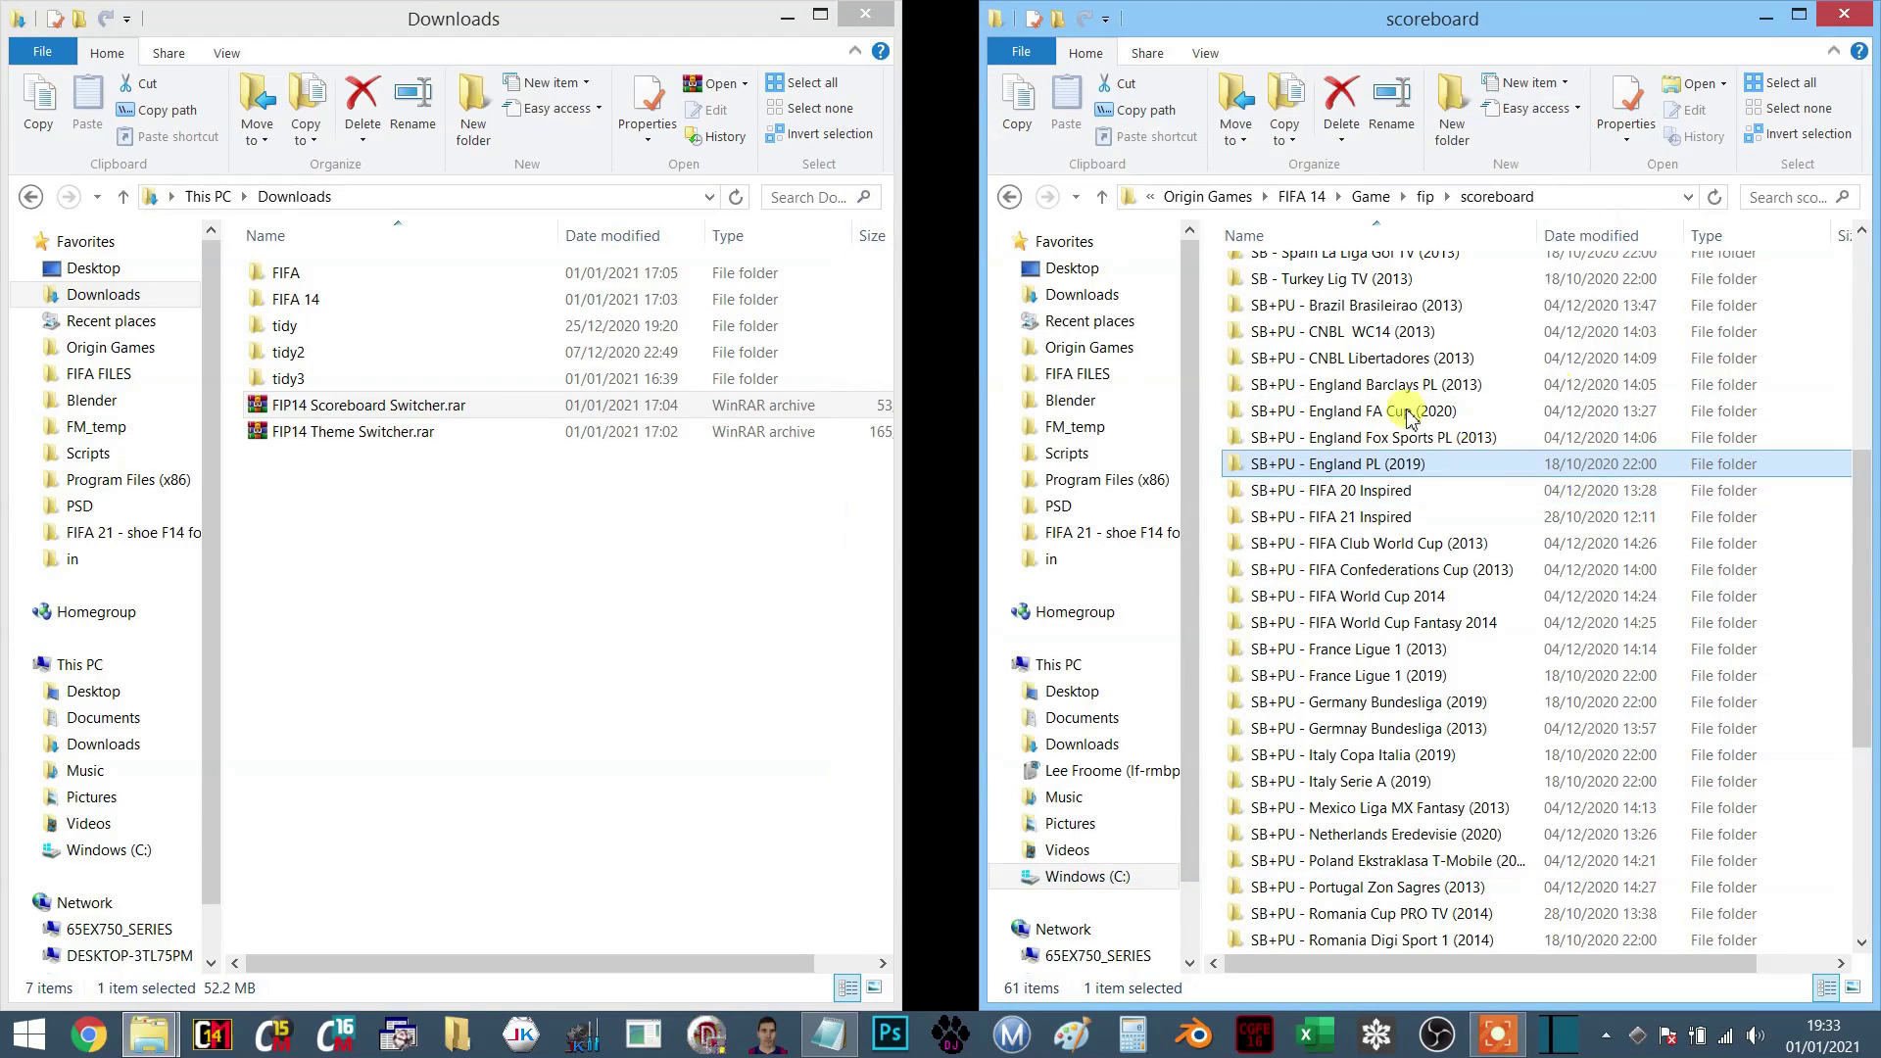
- Launch FIP Scoreboard Manager.exe from the FIFA 14 Game folder
click(1371, 196)
scroll(1386, 496, down, 14)
click(1273, 809)
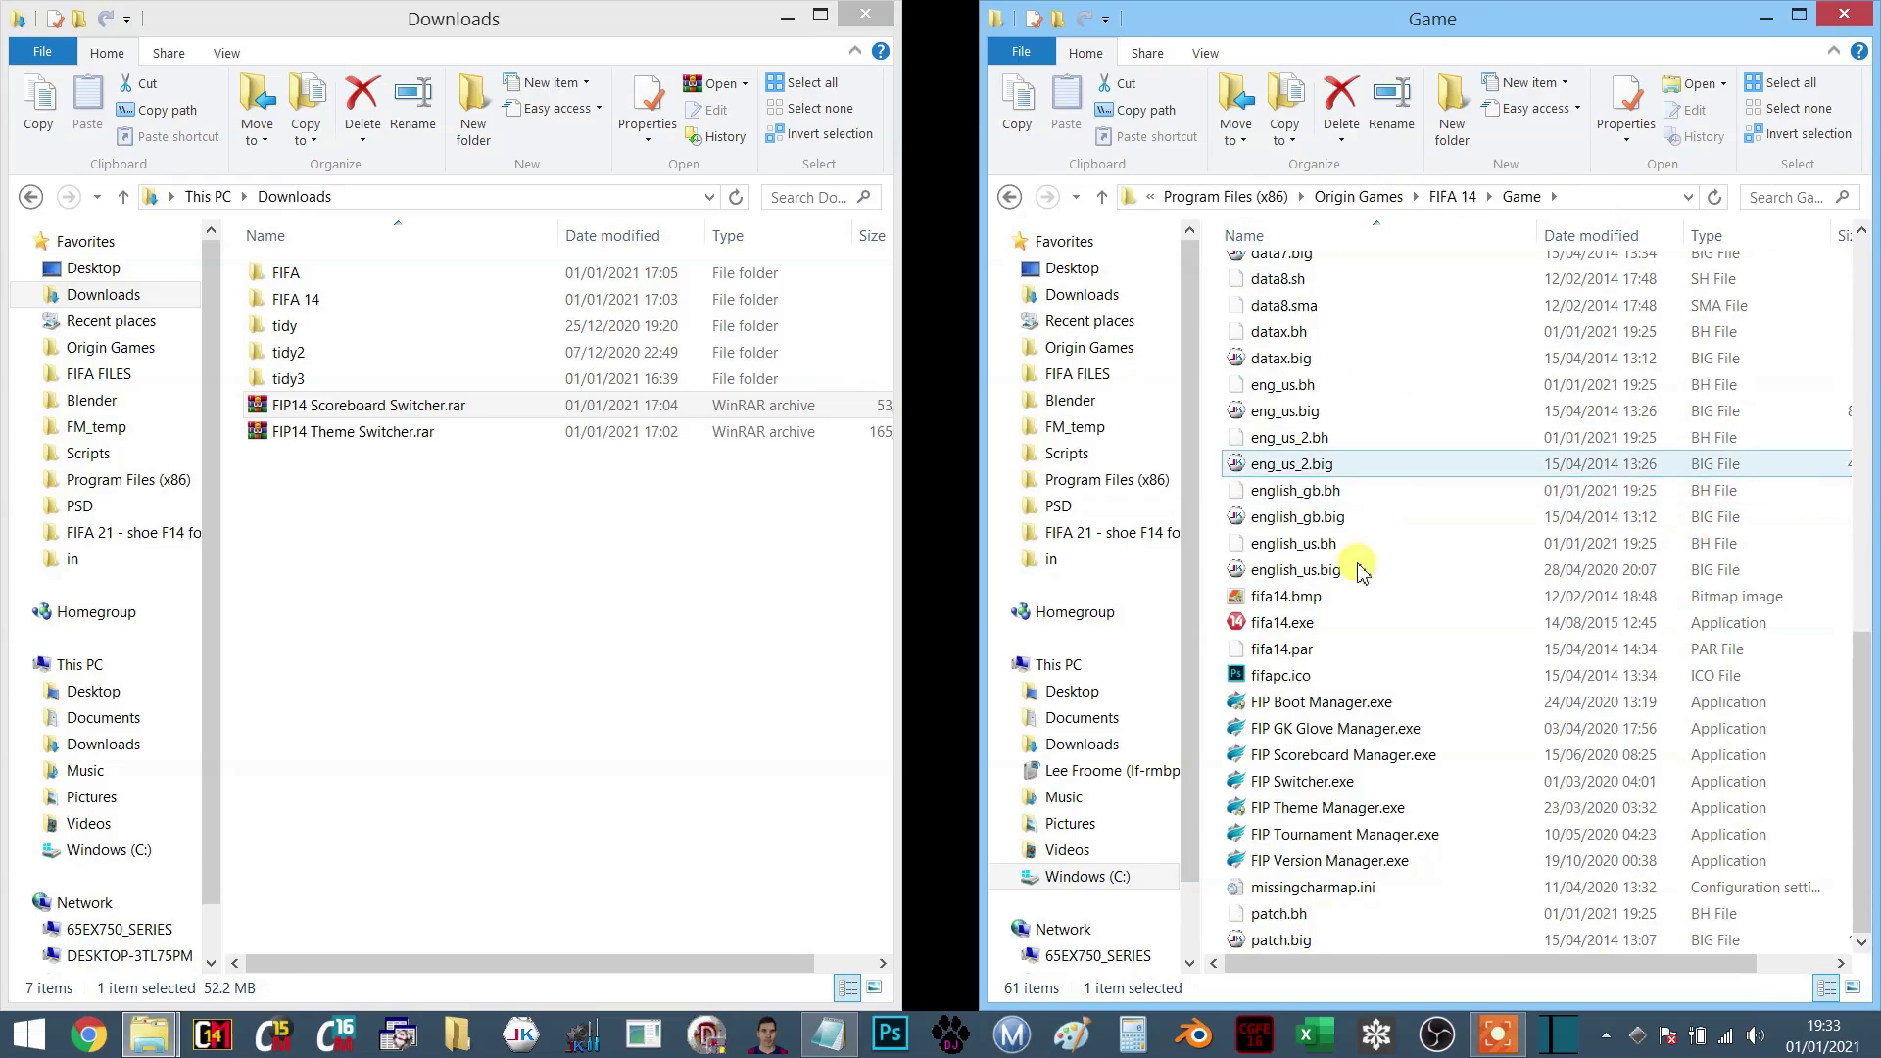
click(1313, 781)
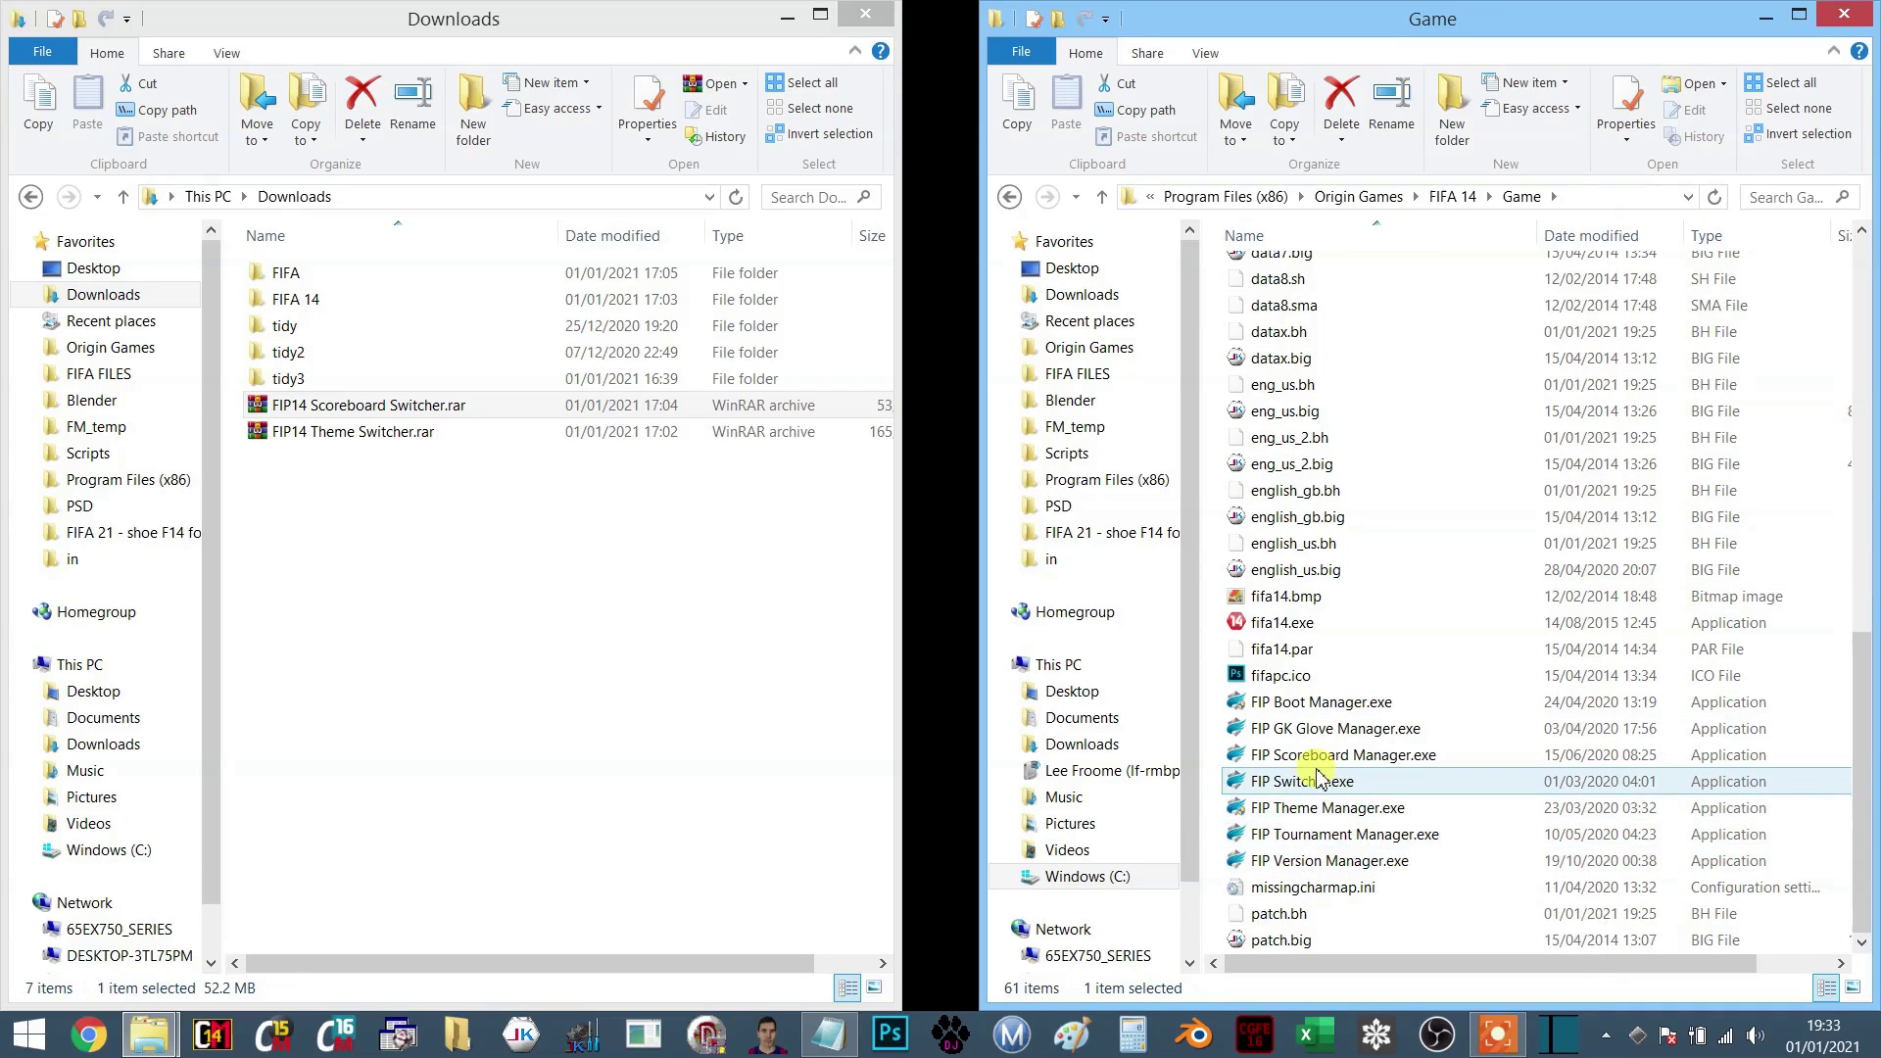
click(1361, 762)
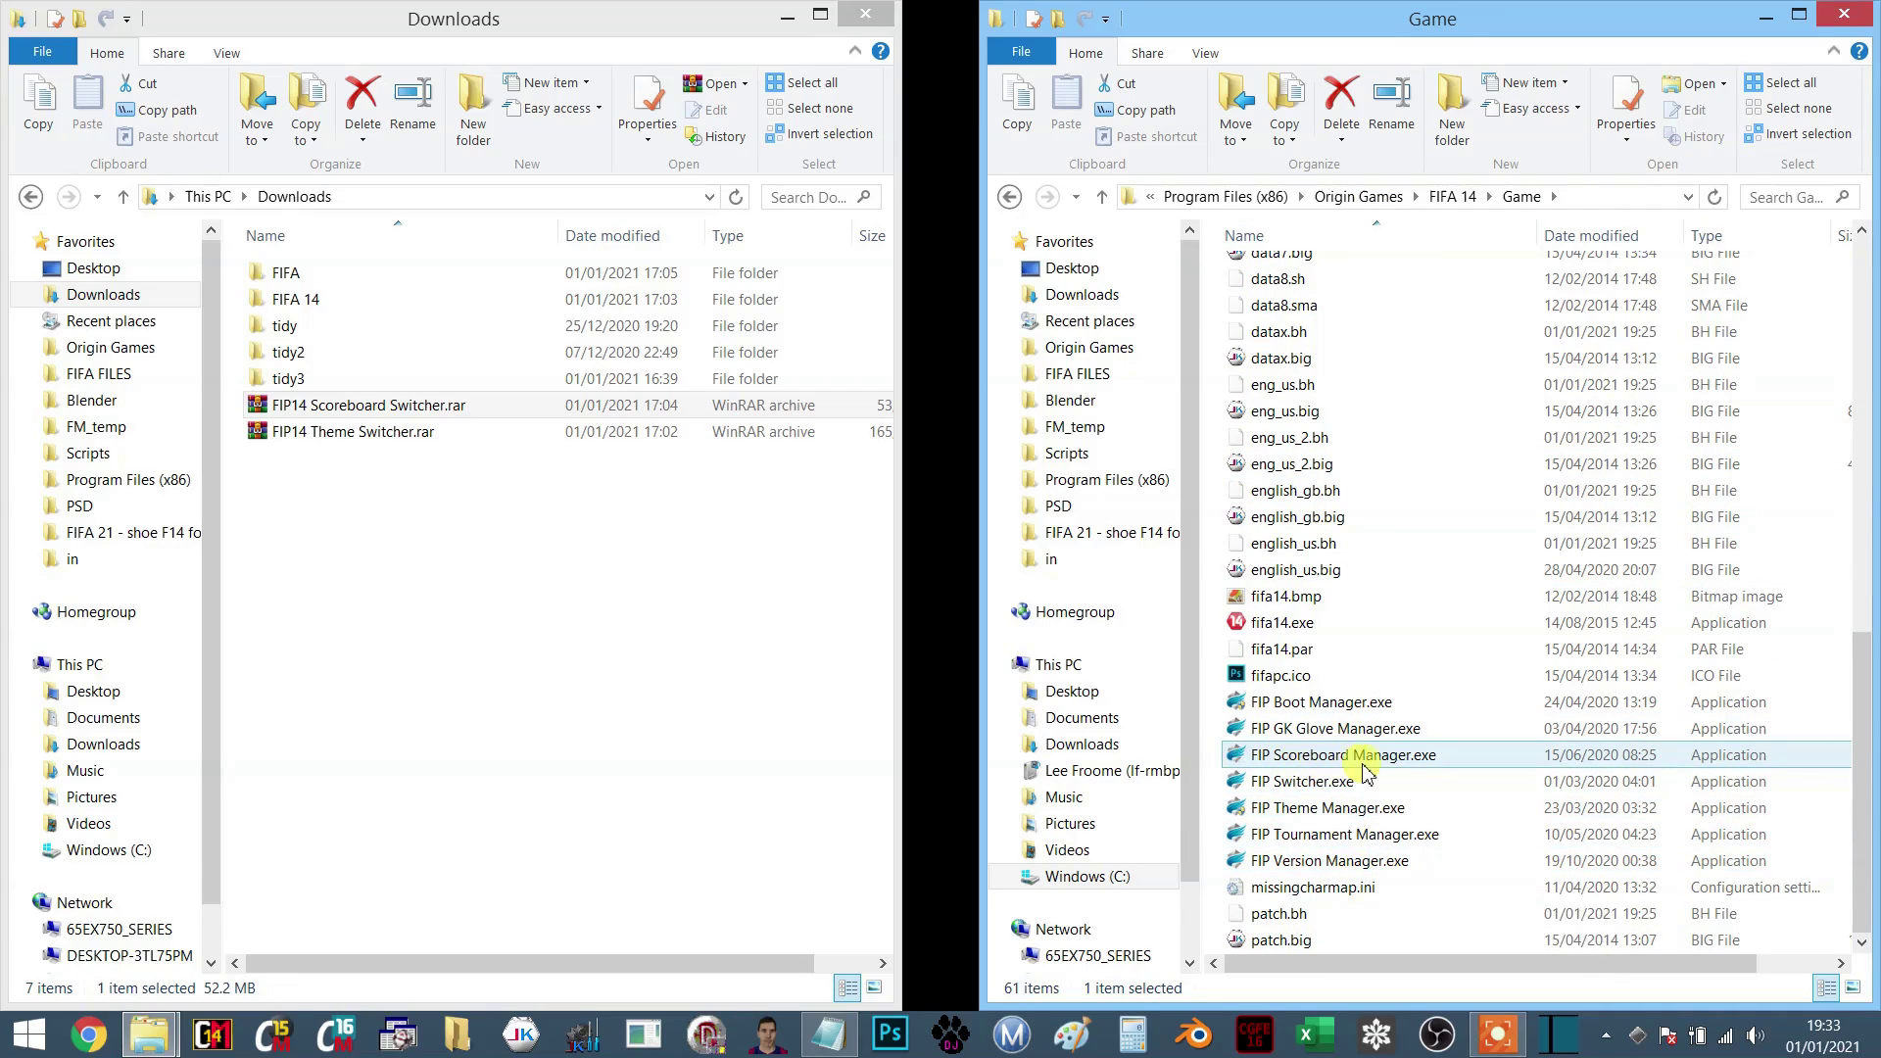
click(1237, 761)
double_click(1236, 761)
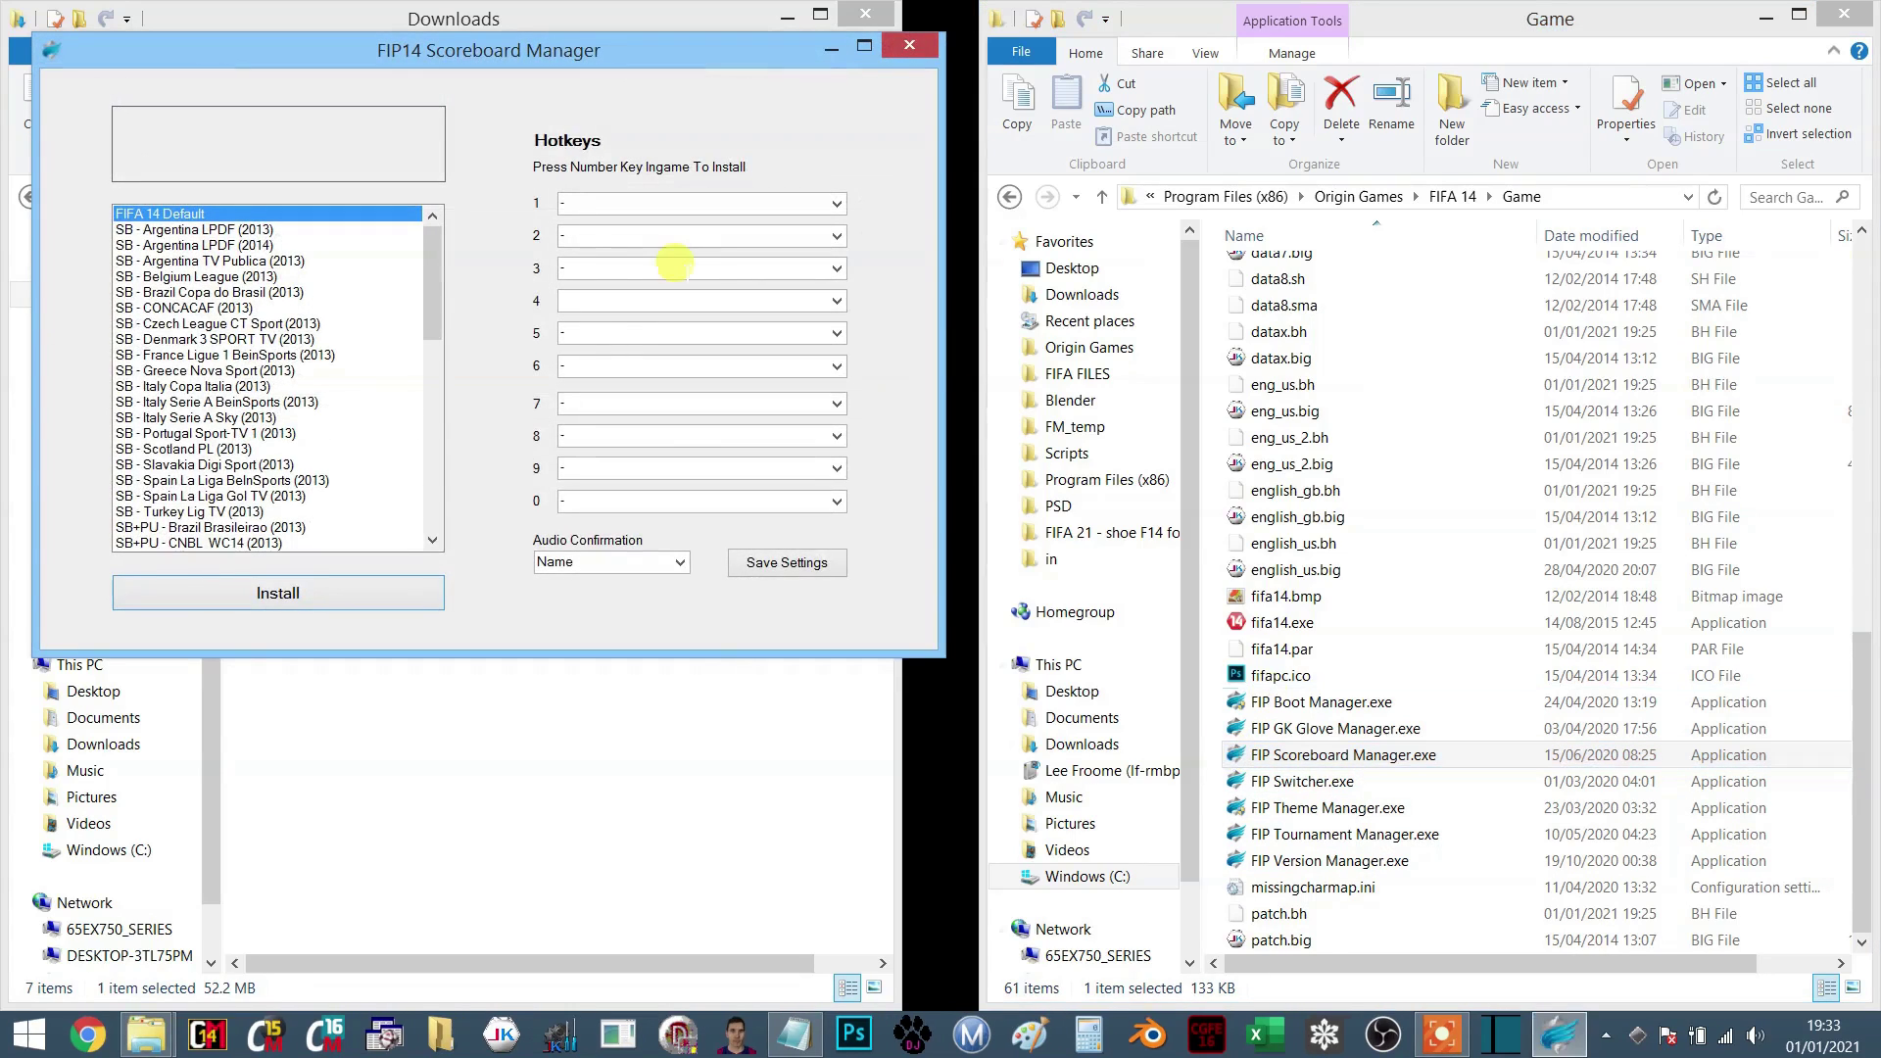
- Select SB - Argentina LPDF (2013) in the scoreboard list and look through the scoreboards available for hotkey 1
mouse_move(435, 255)
mouse_down()
mouse_move(454, 471)
mouse_move(468, 248)
mouse_up()
click(258, 231)
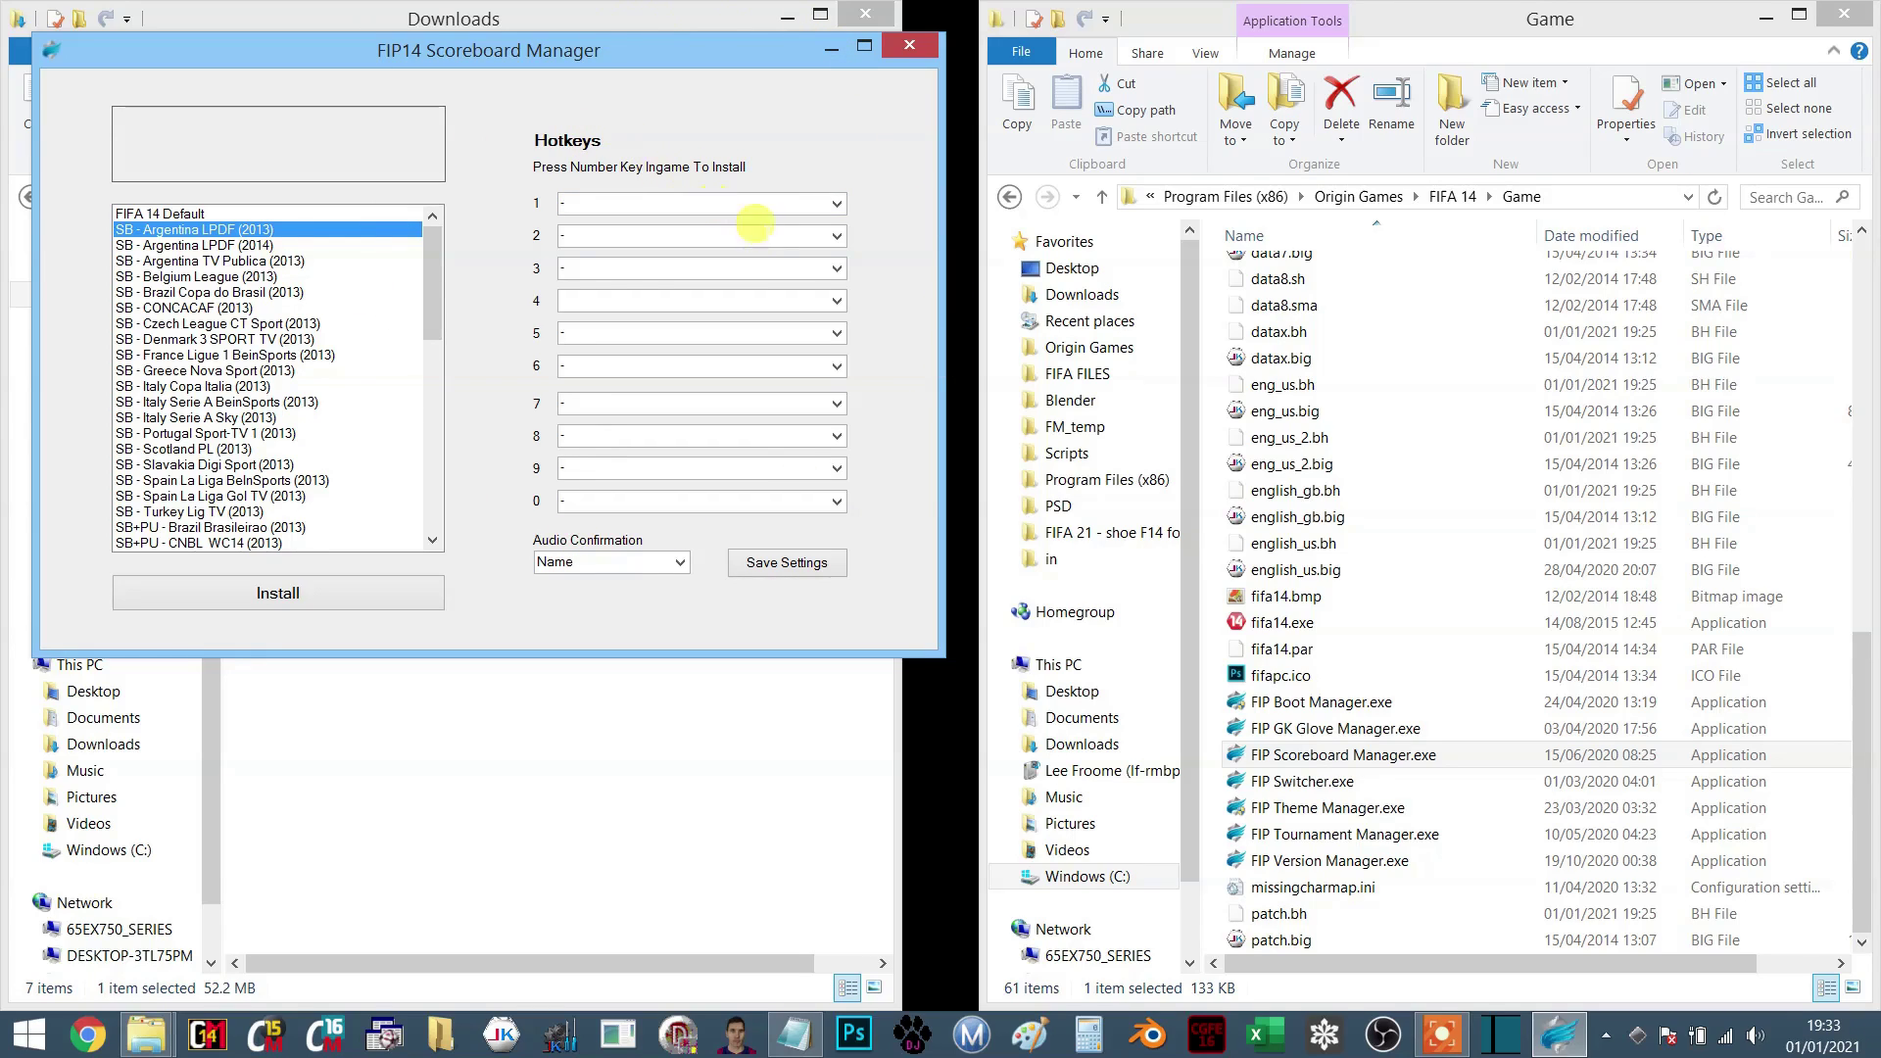
click(838, 205)
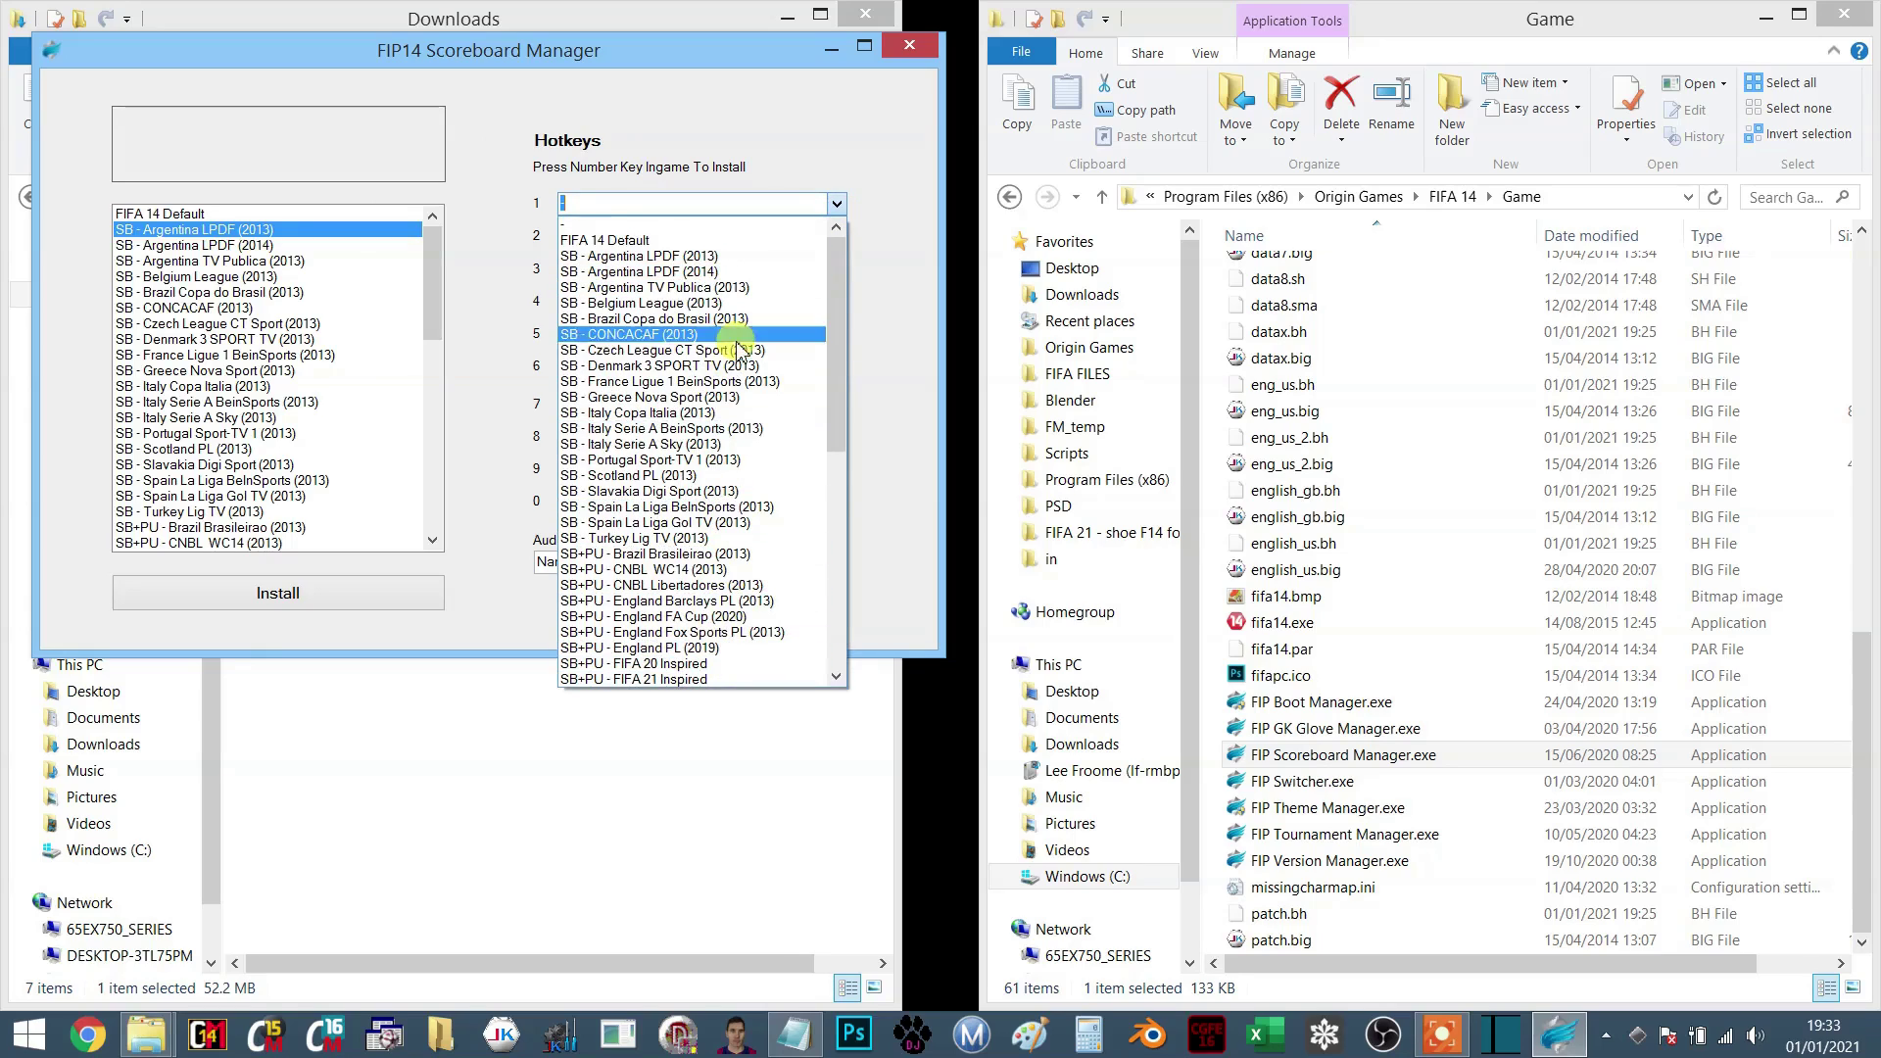
click(902, 322)
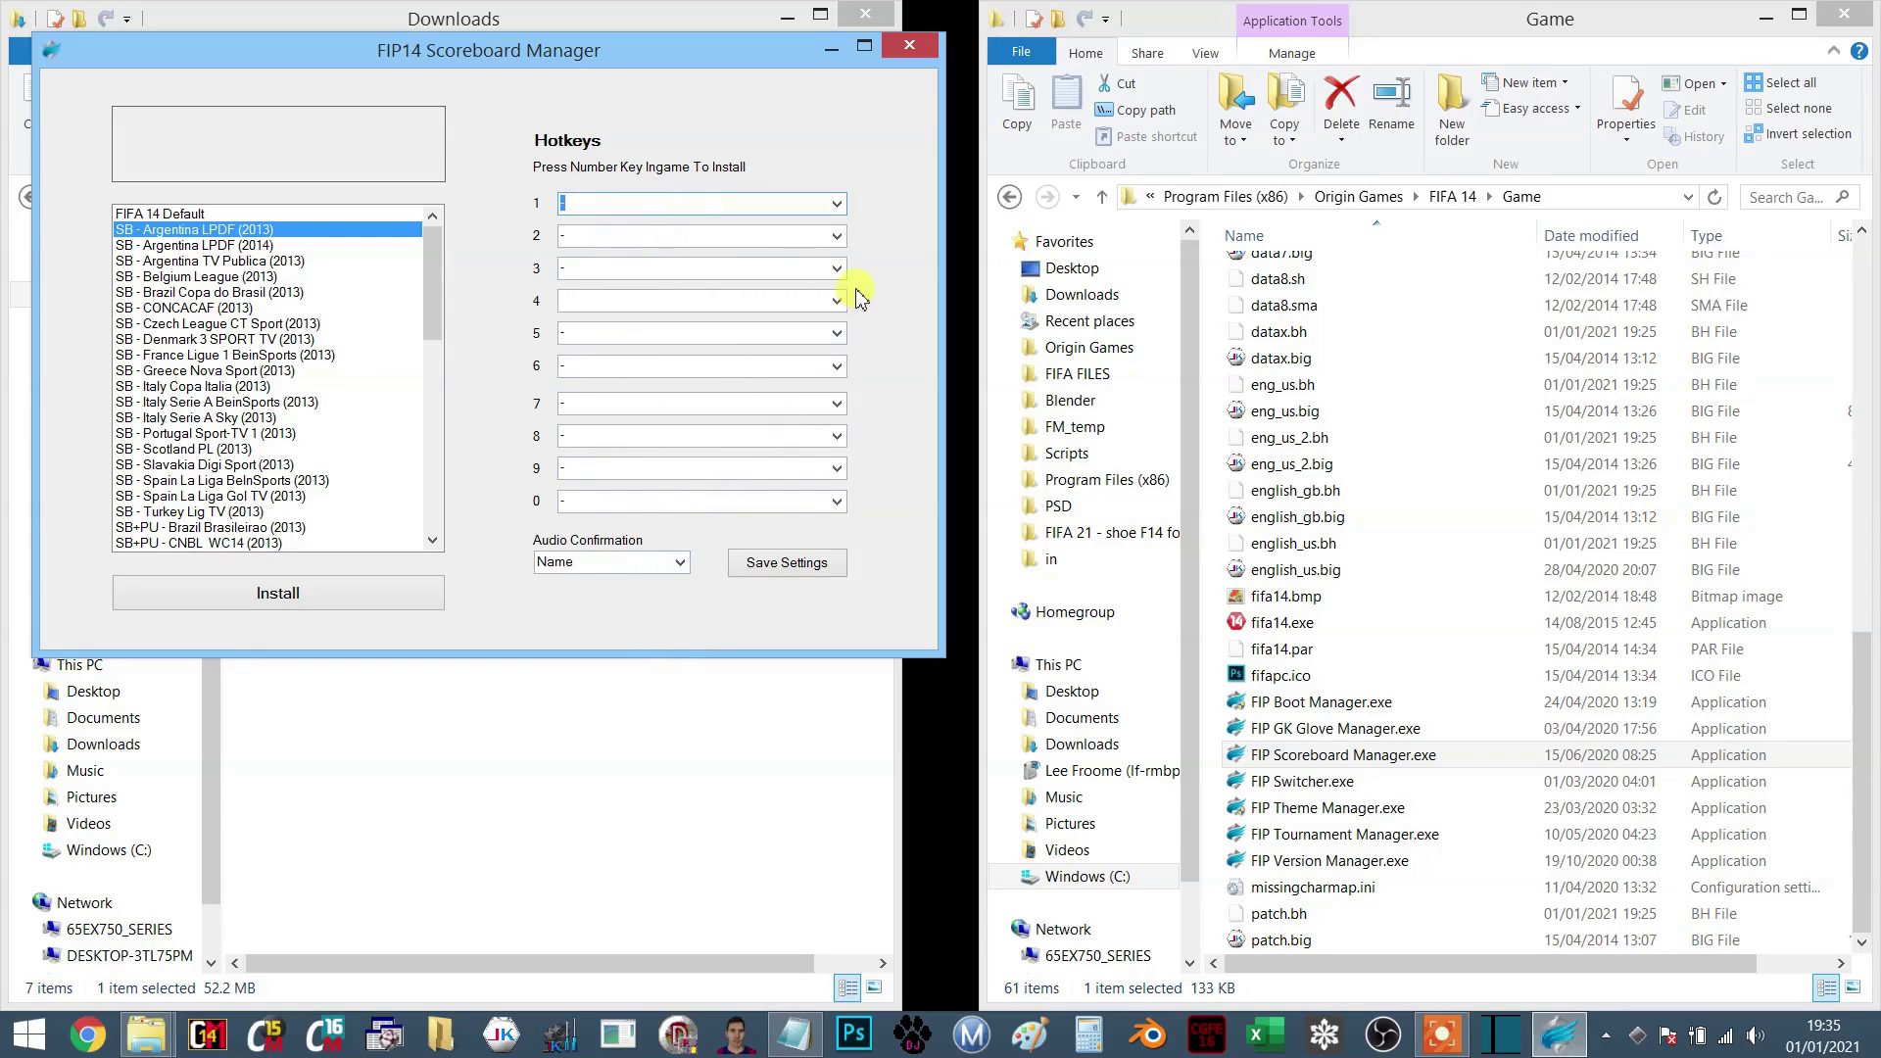
- Assign SB - Argentina TV Publica (2013) to hotkey 1 and SB - Portugal Sport TV 1 (2013) to hotkey 2
click(837, 204)
click(674, 287)
click(821, 239)
click(837, 237)
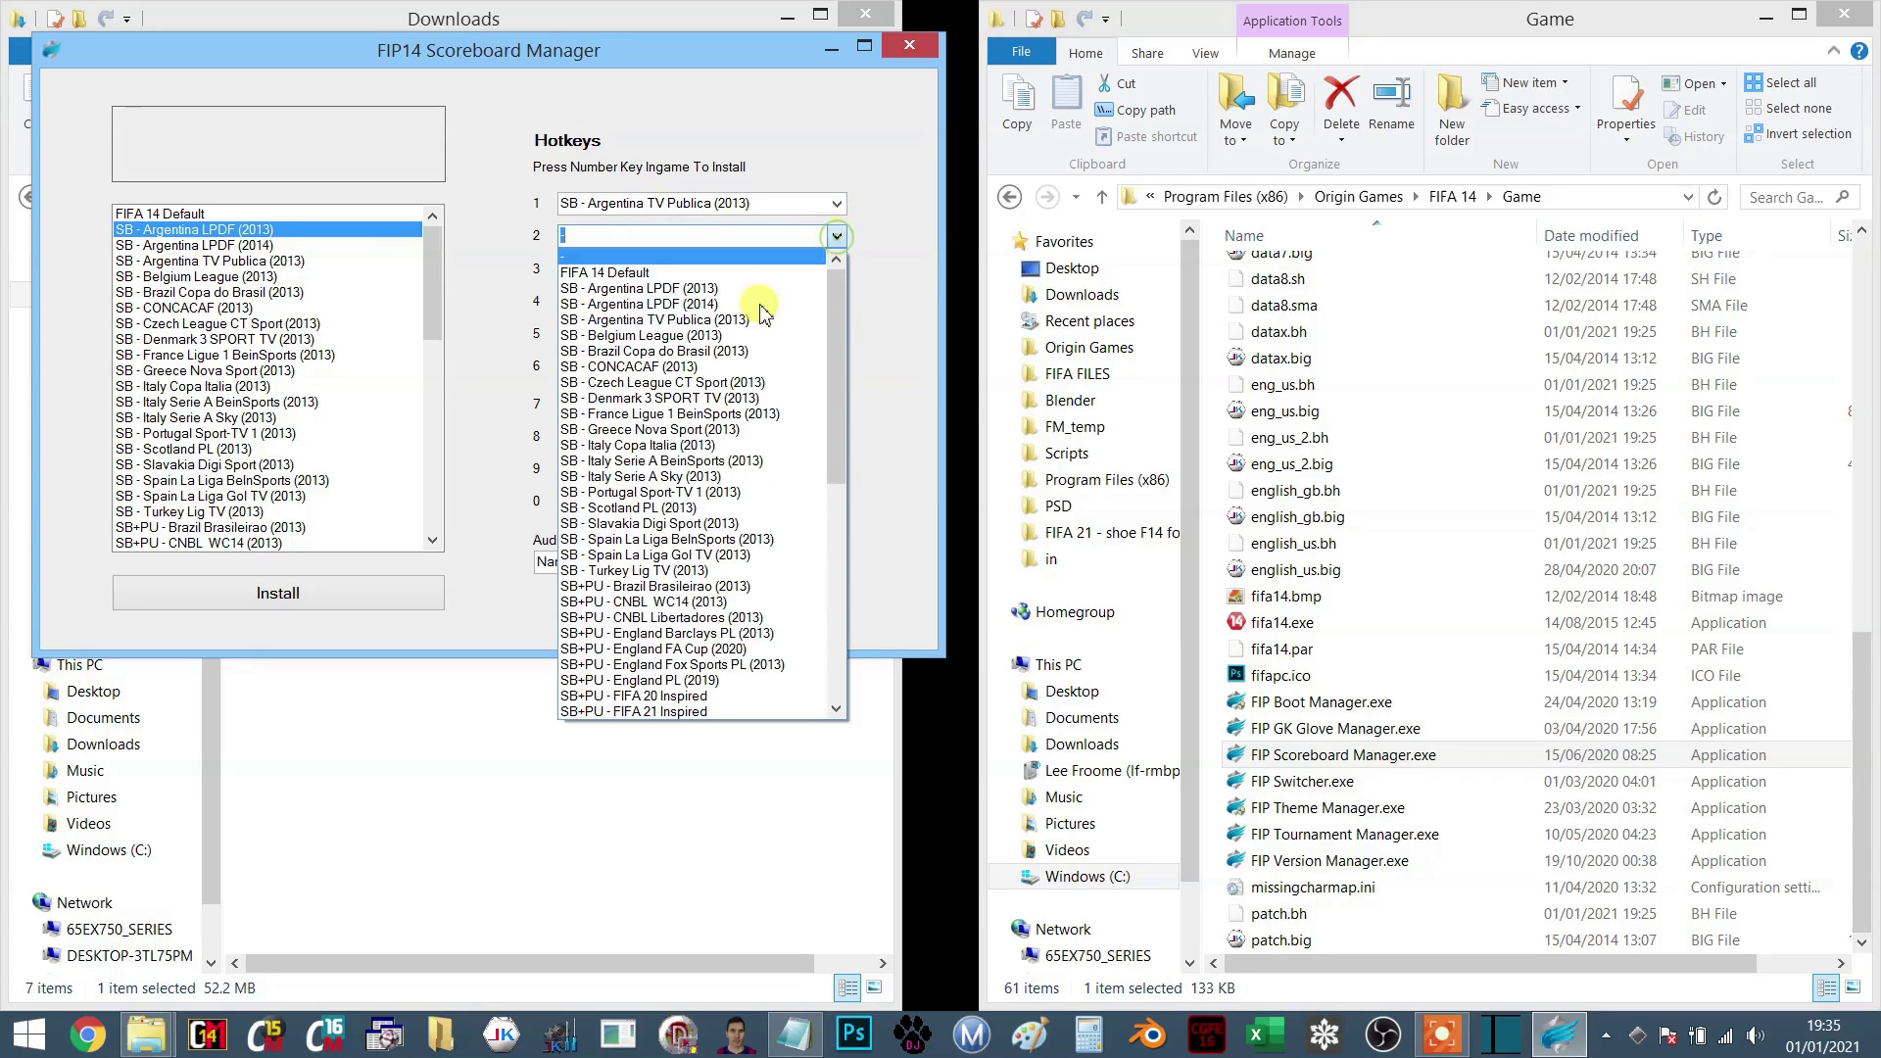
click(707, 492)
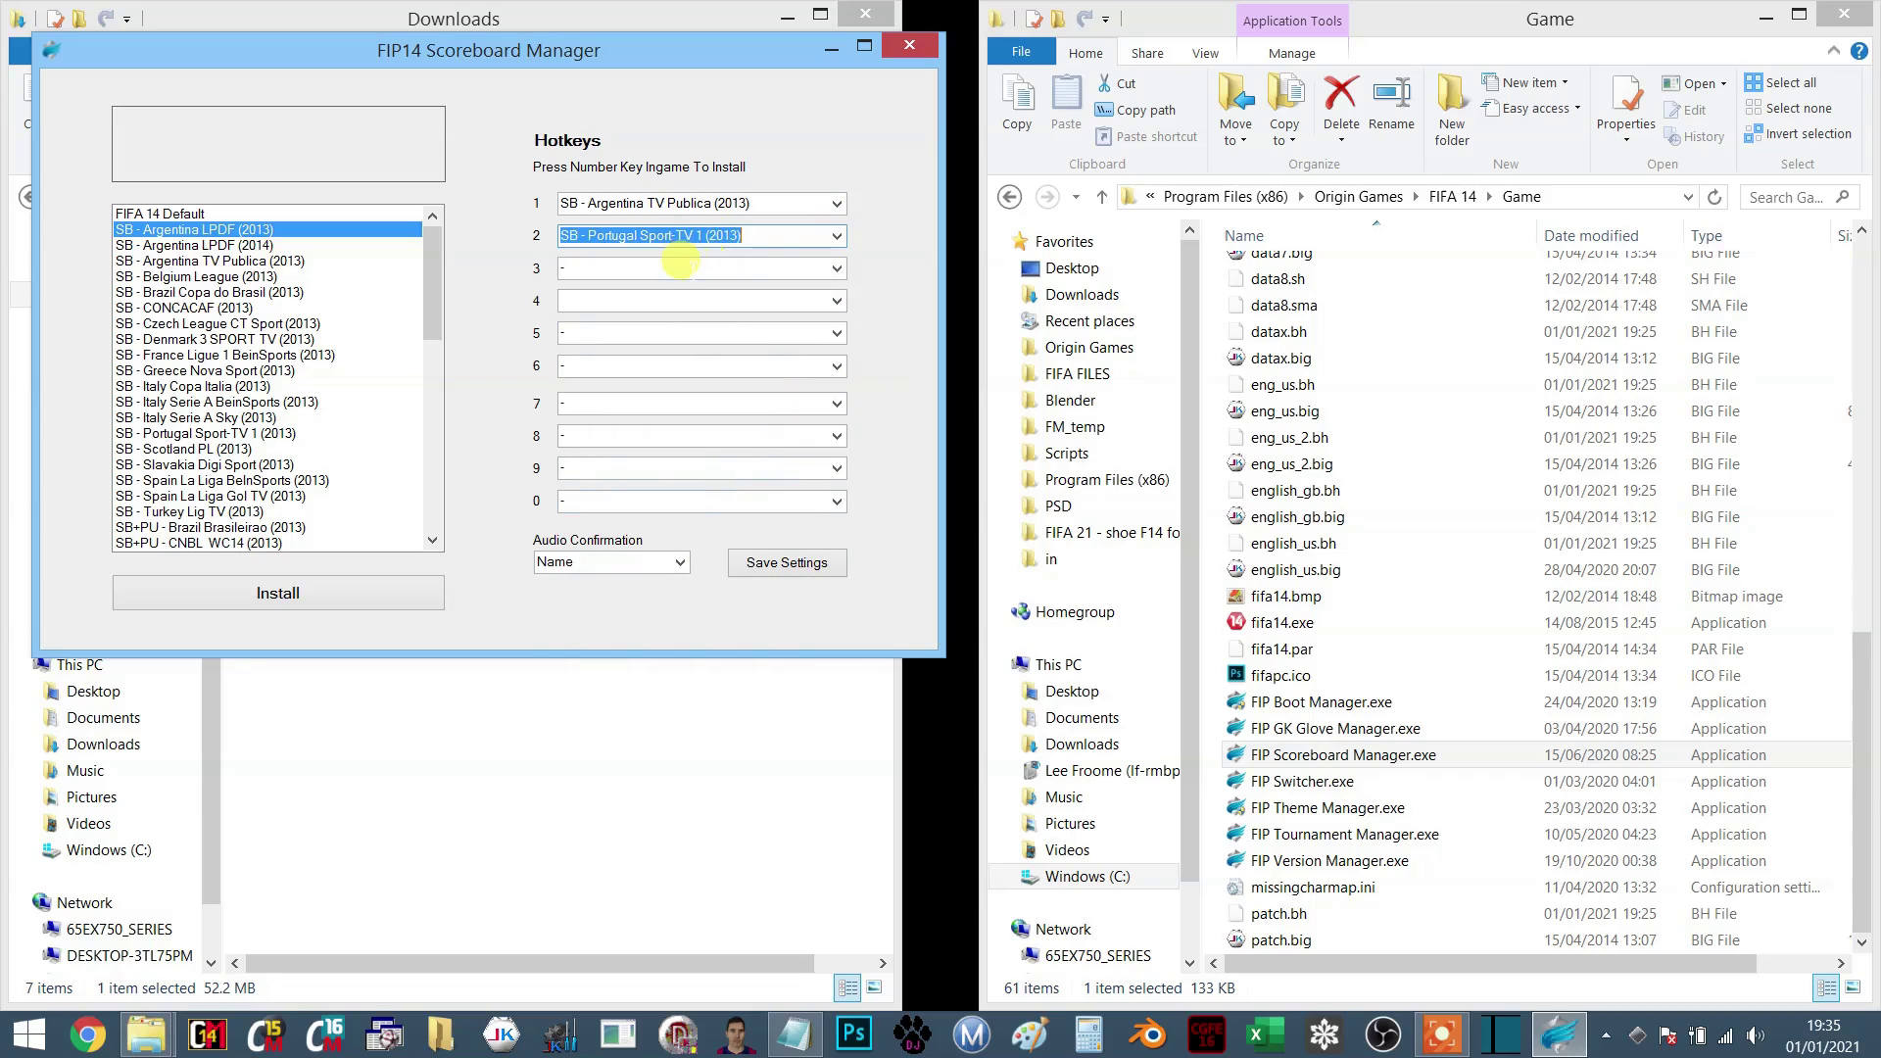
click(691, 268)
- Review the Audio Confirmation options without changing the setting and close FIP14 Scoreboard Manager
click(679, 562)
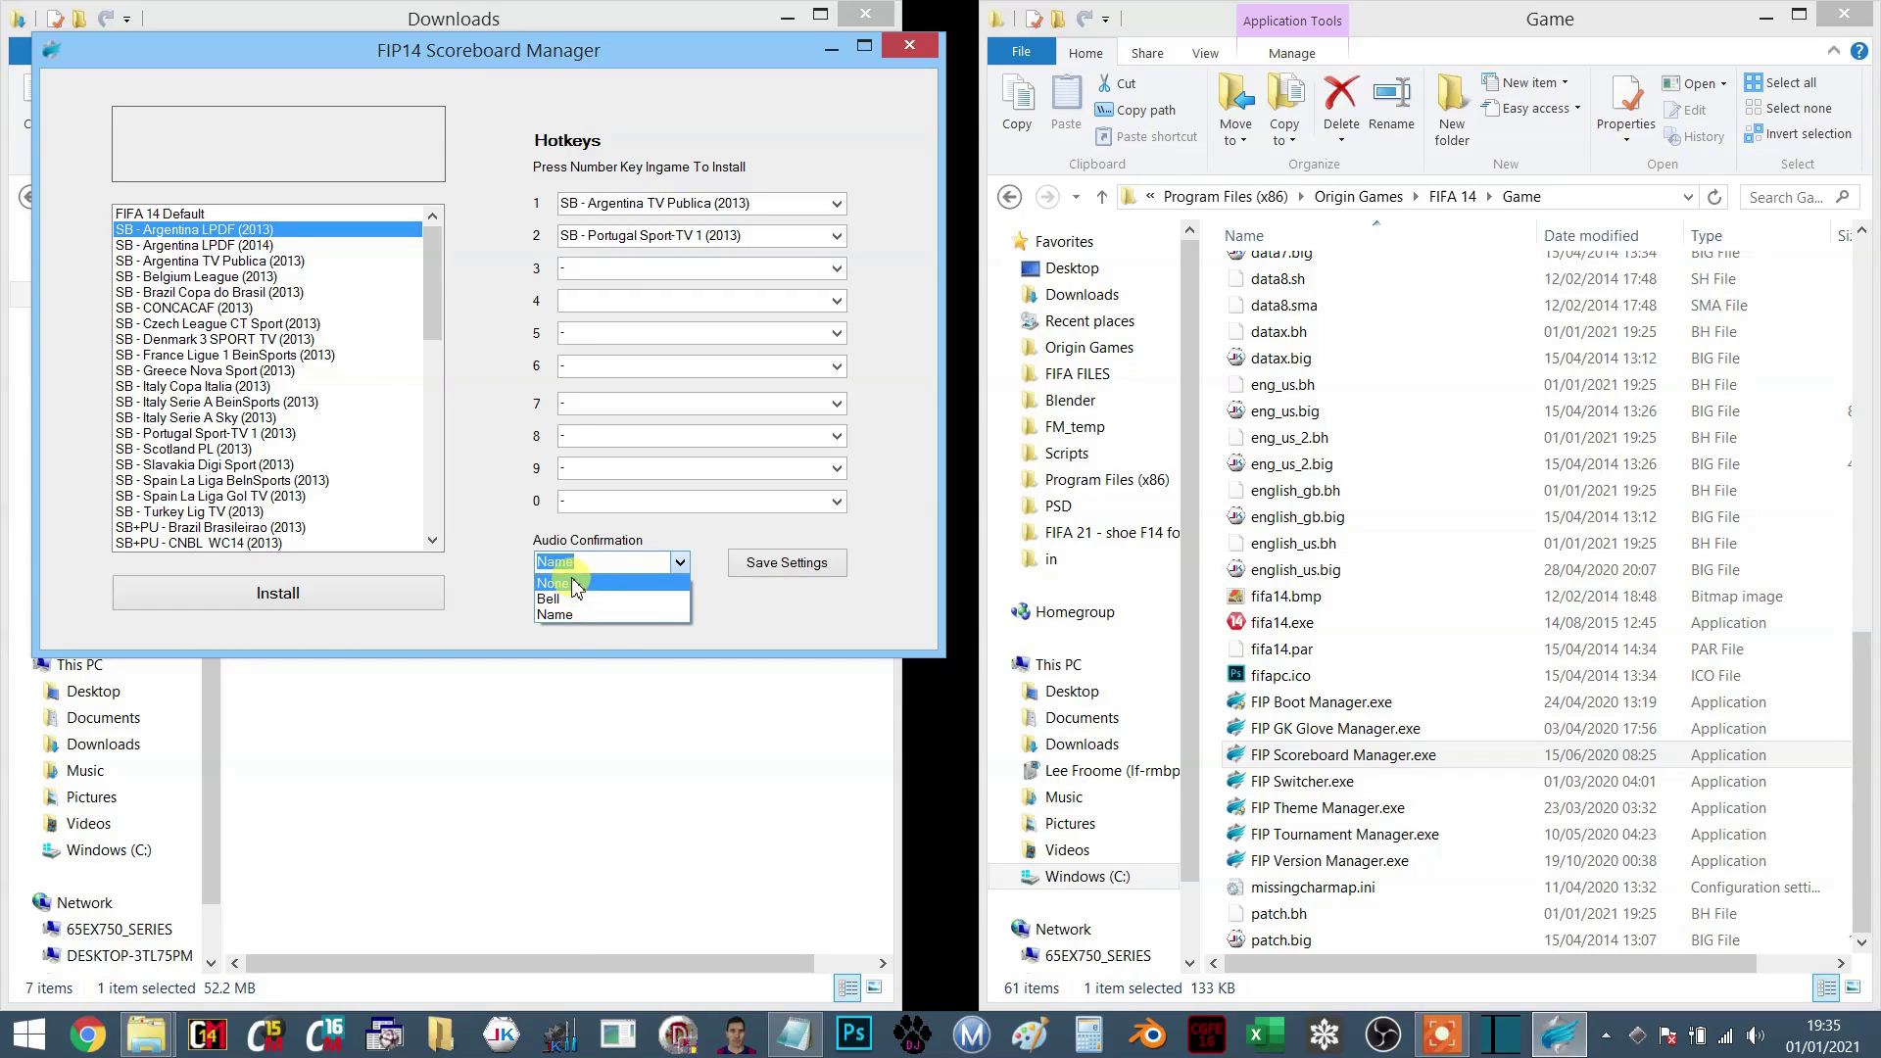
click(745, 605)
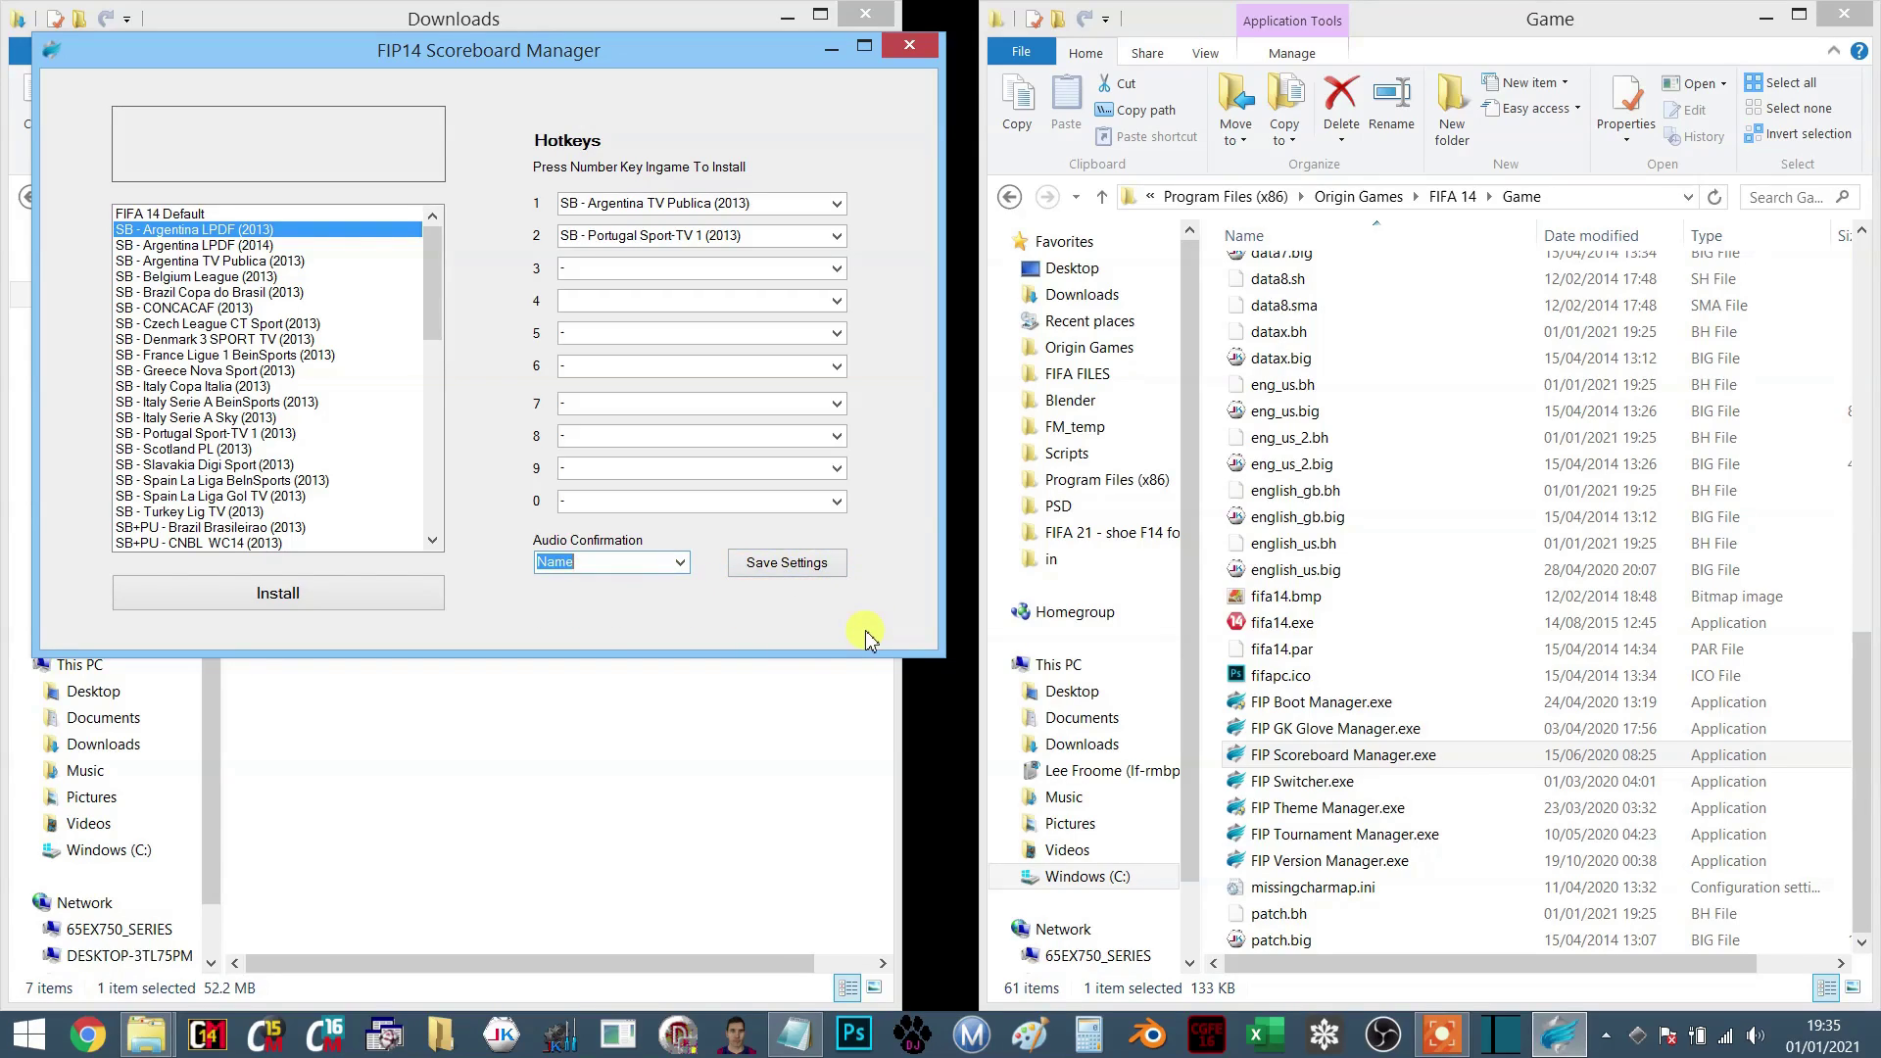
click(920, 49)
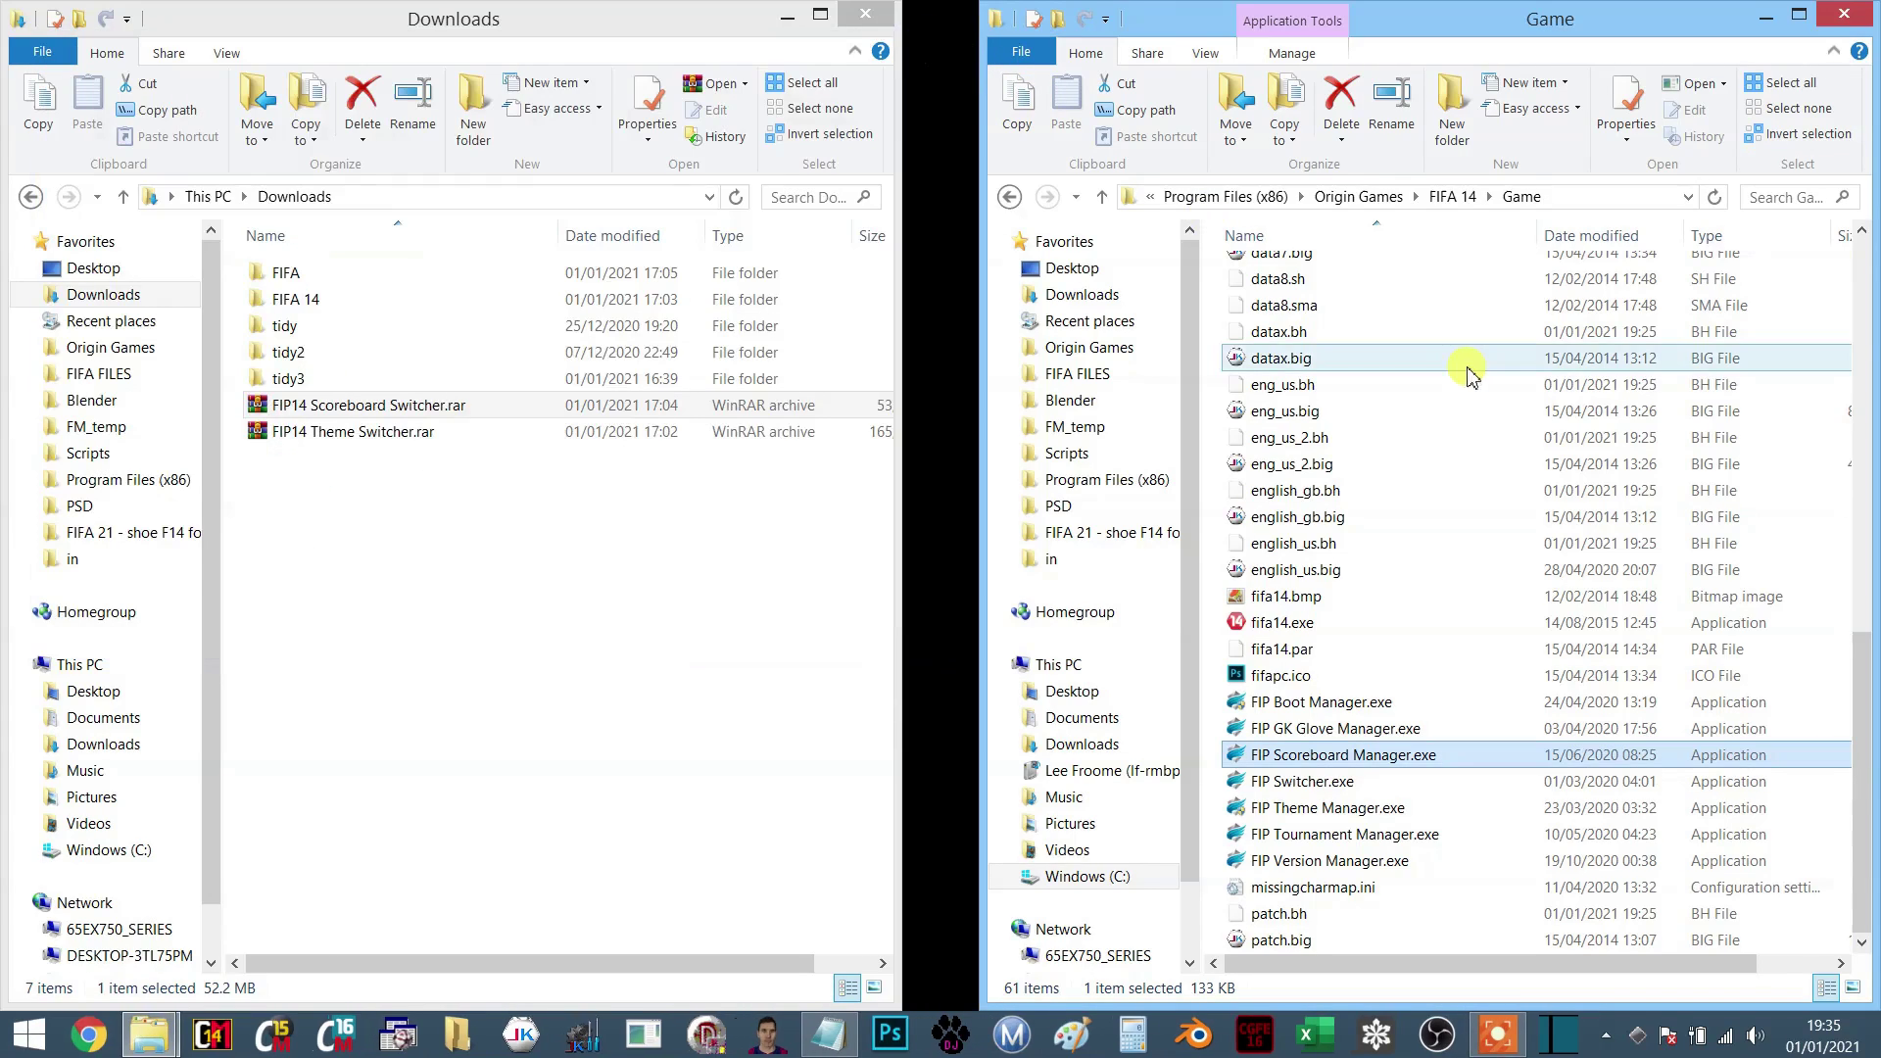
- Go up from the Game folder to the FIFA 14 folder and select scoreboard_cleaner.bat
click(1399, 492)
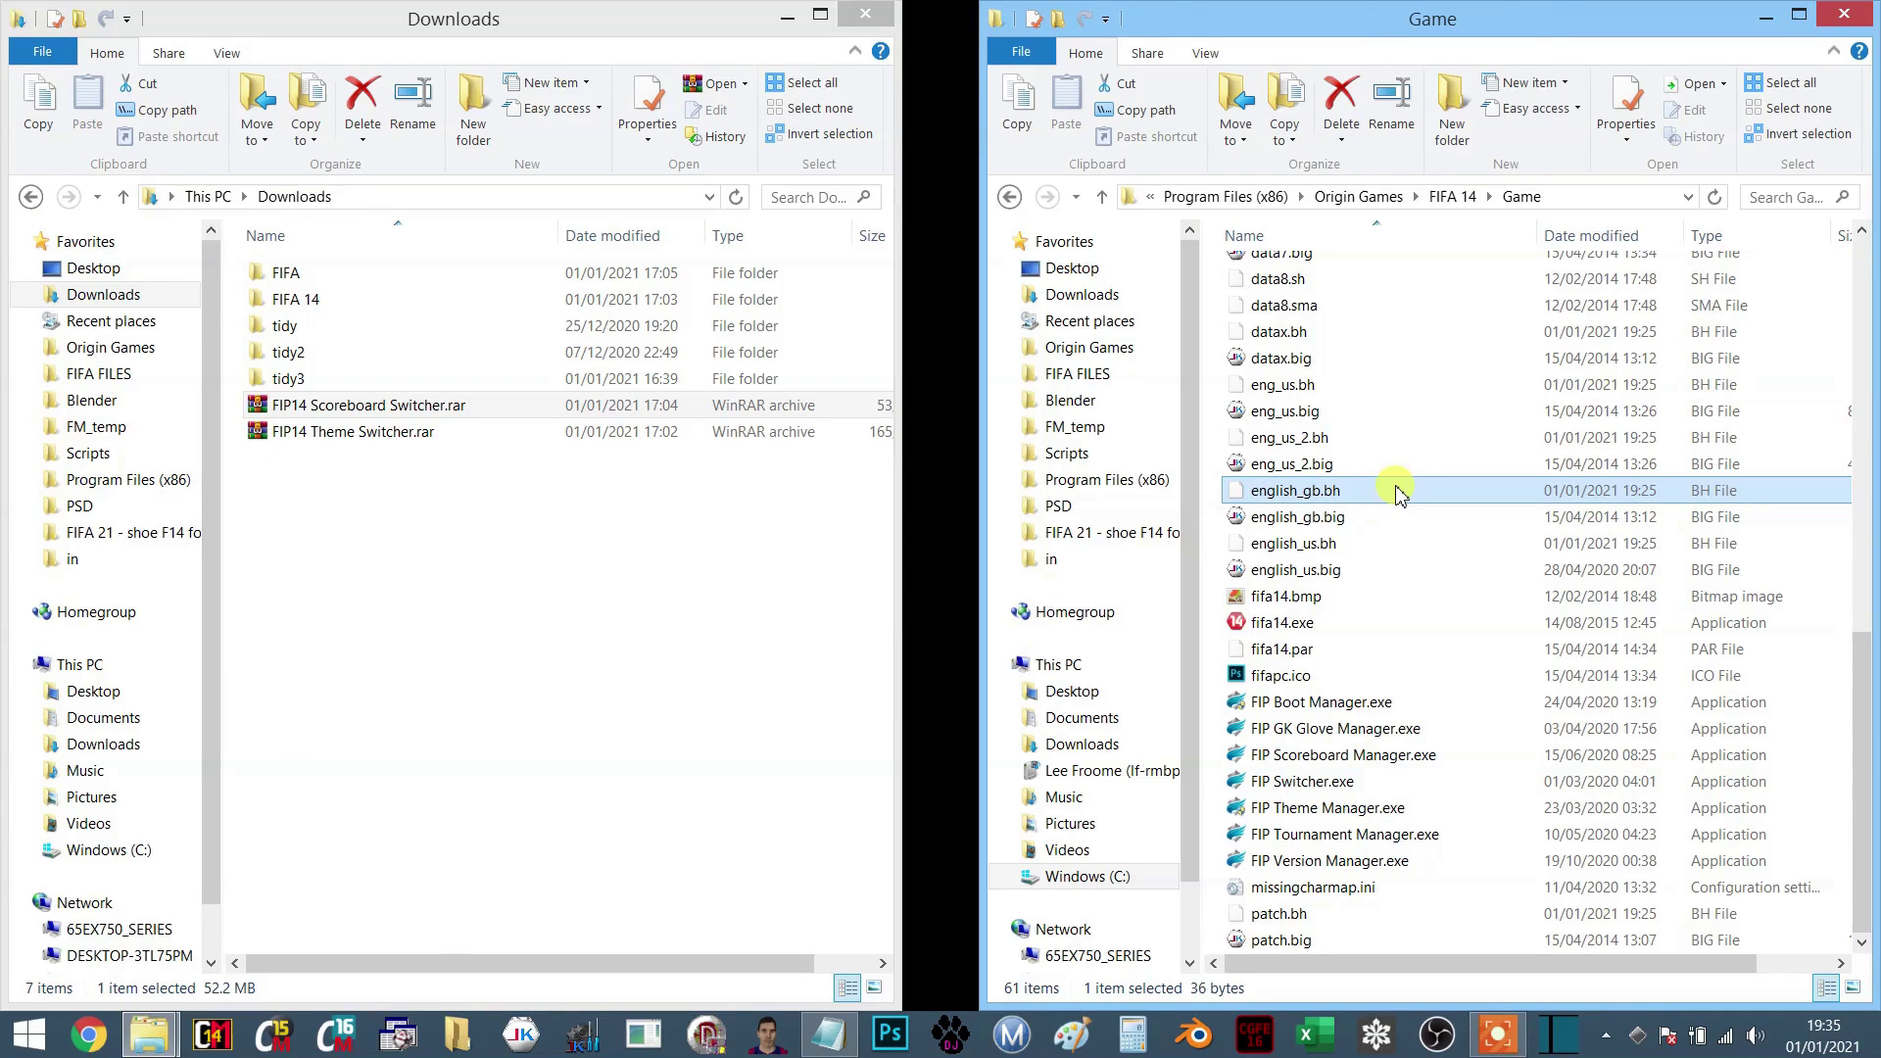
click(1450, 196)
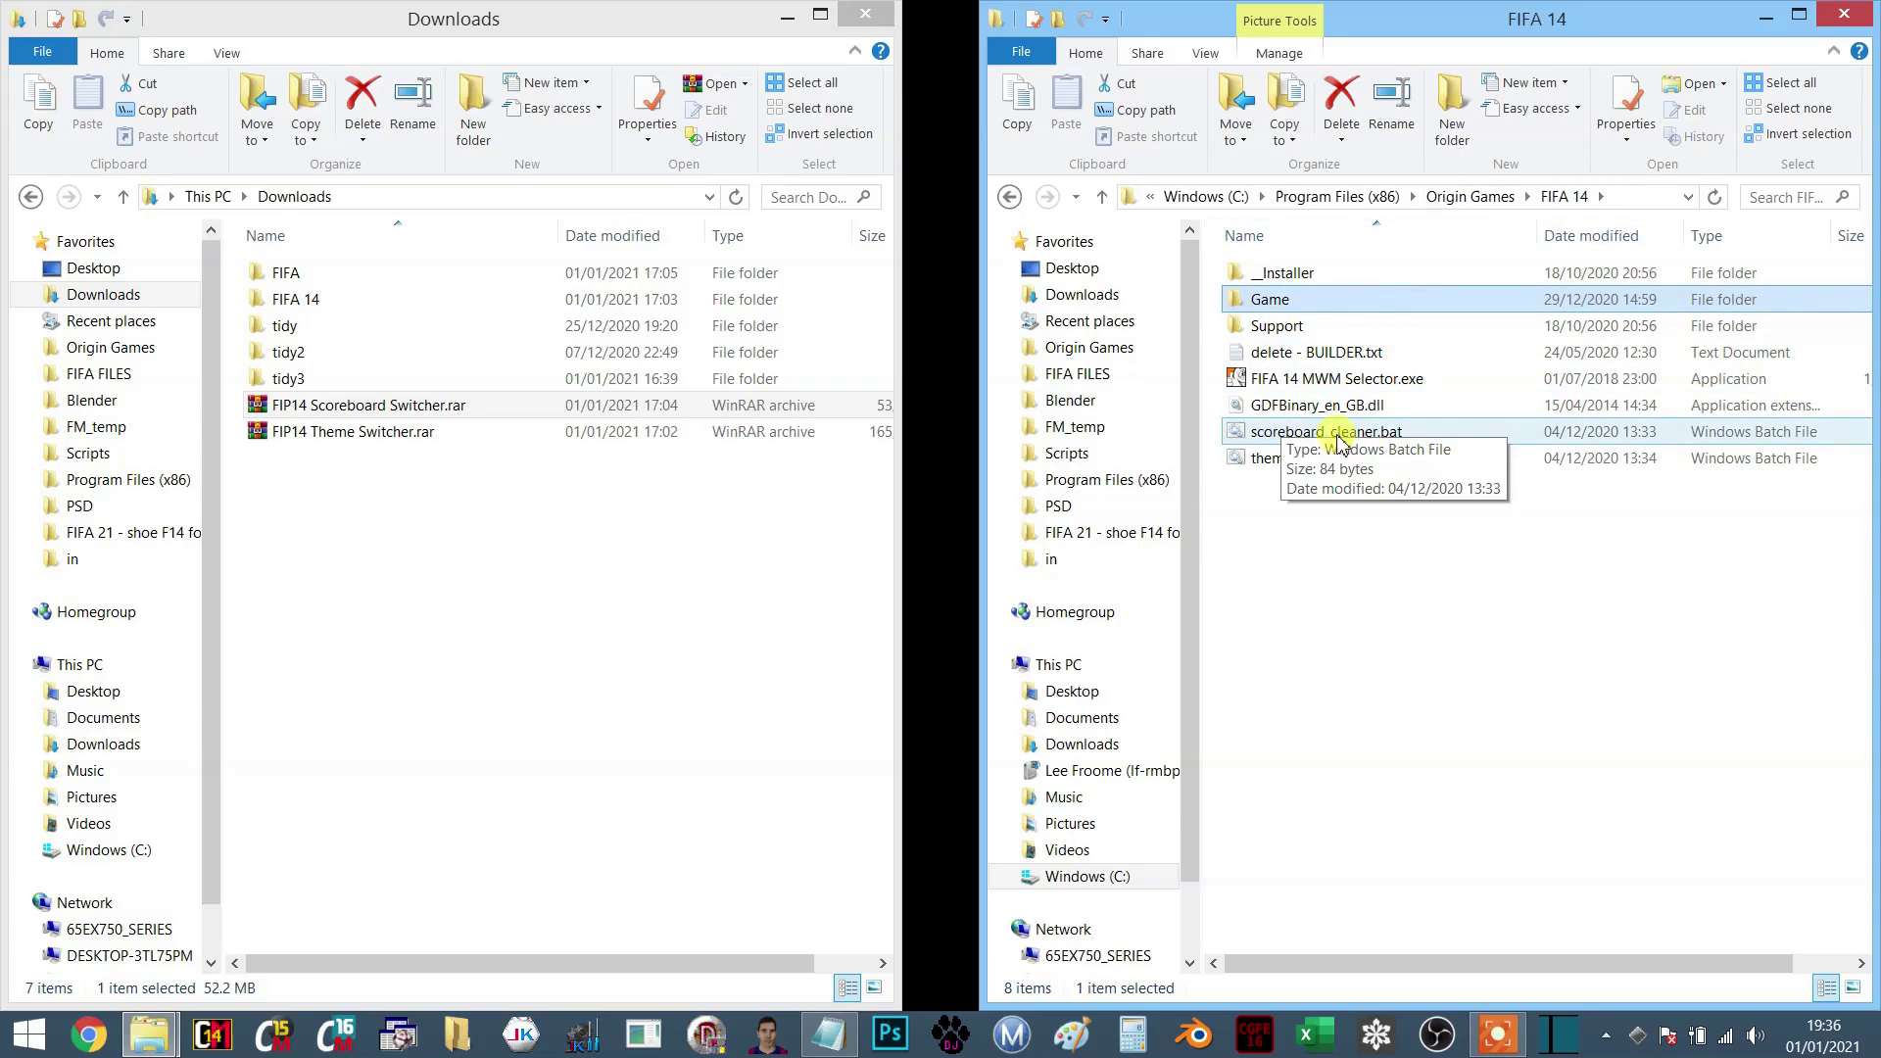
click(1238, 438)
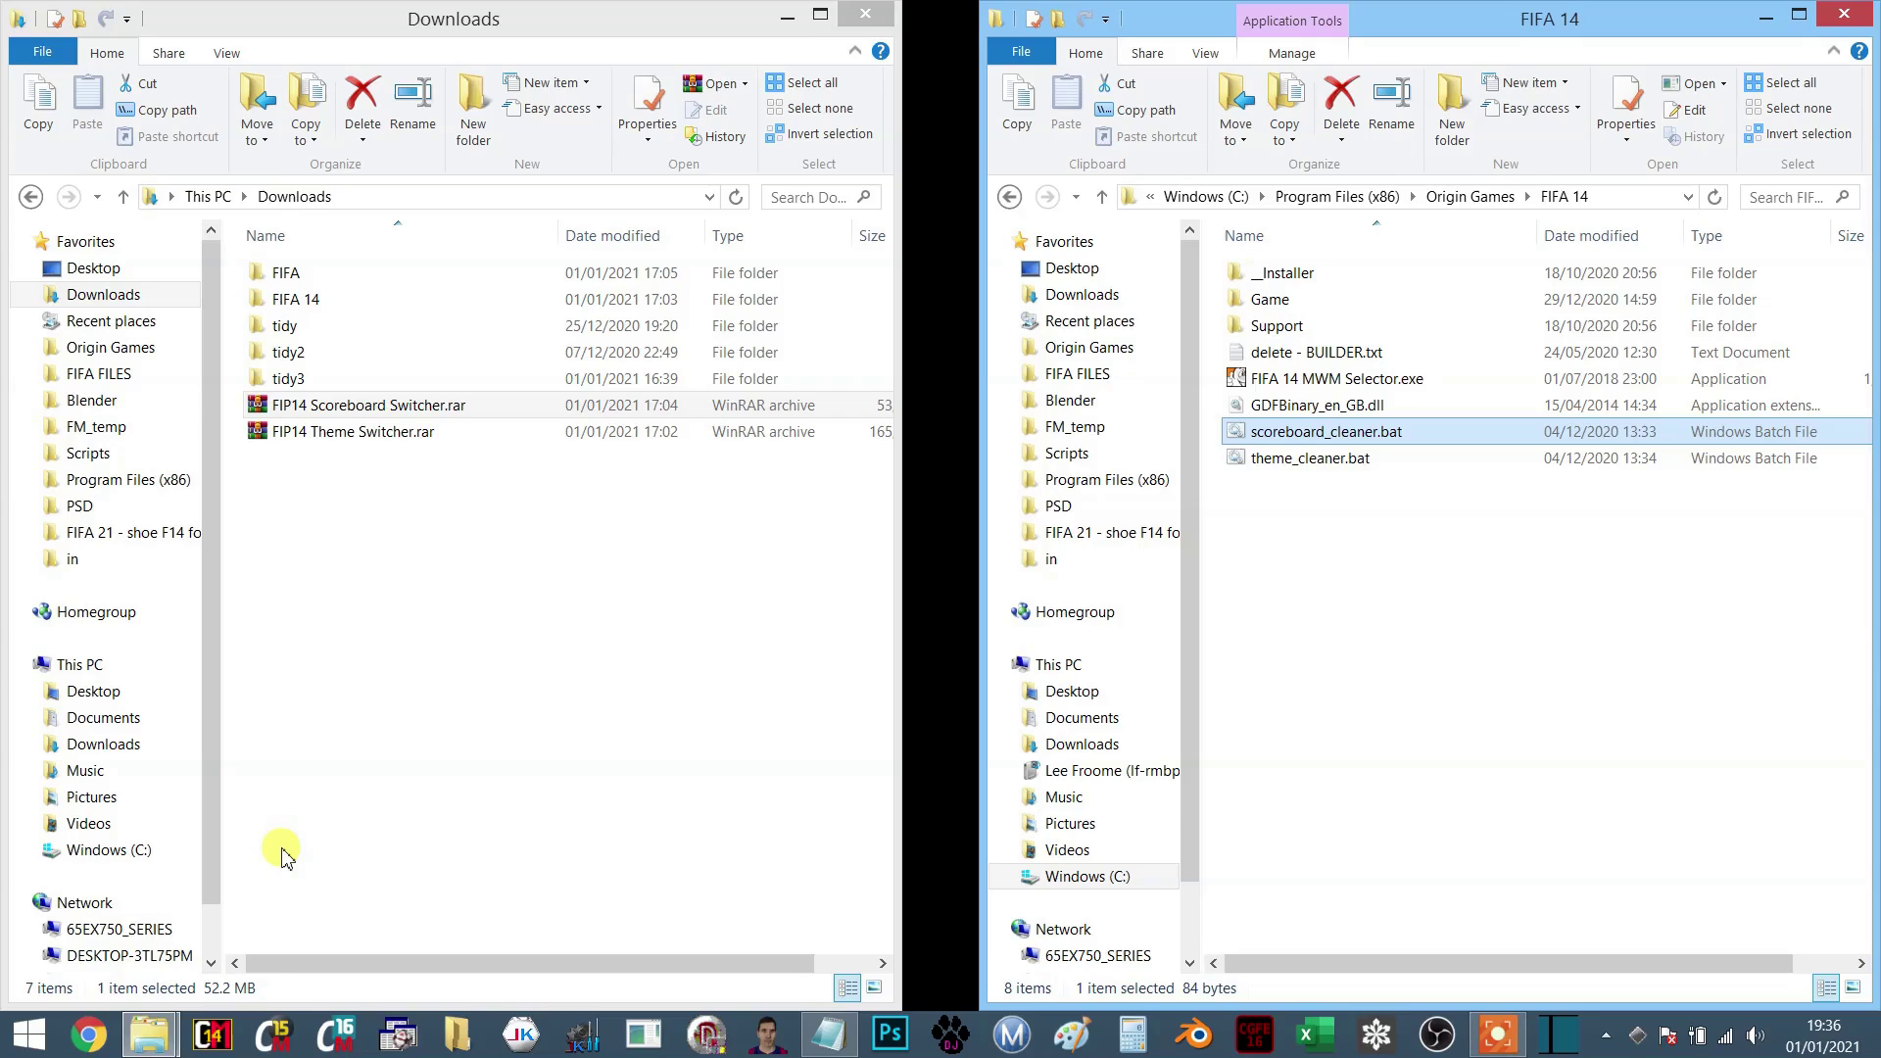
- Switch to File Master, set its root folder to FIFA 14 under Origin Games, and regenerate the BH files
click(455, 1037)
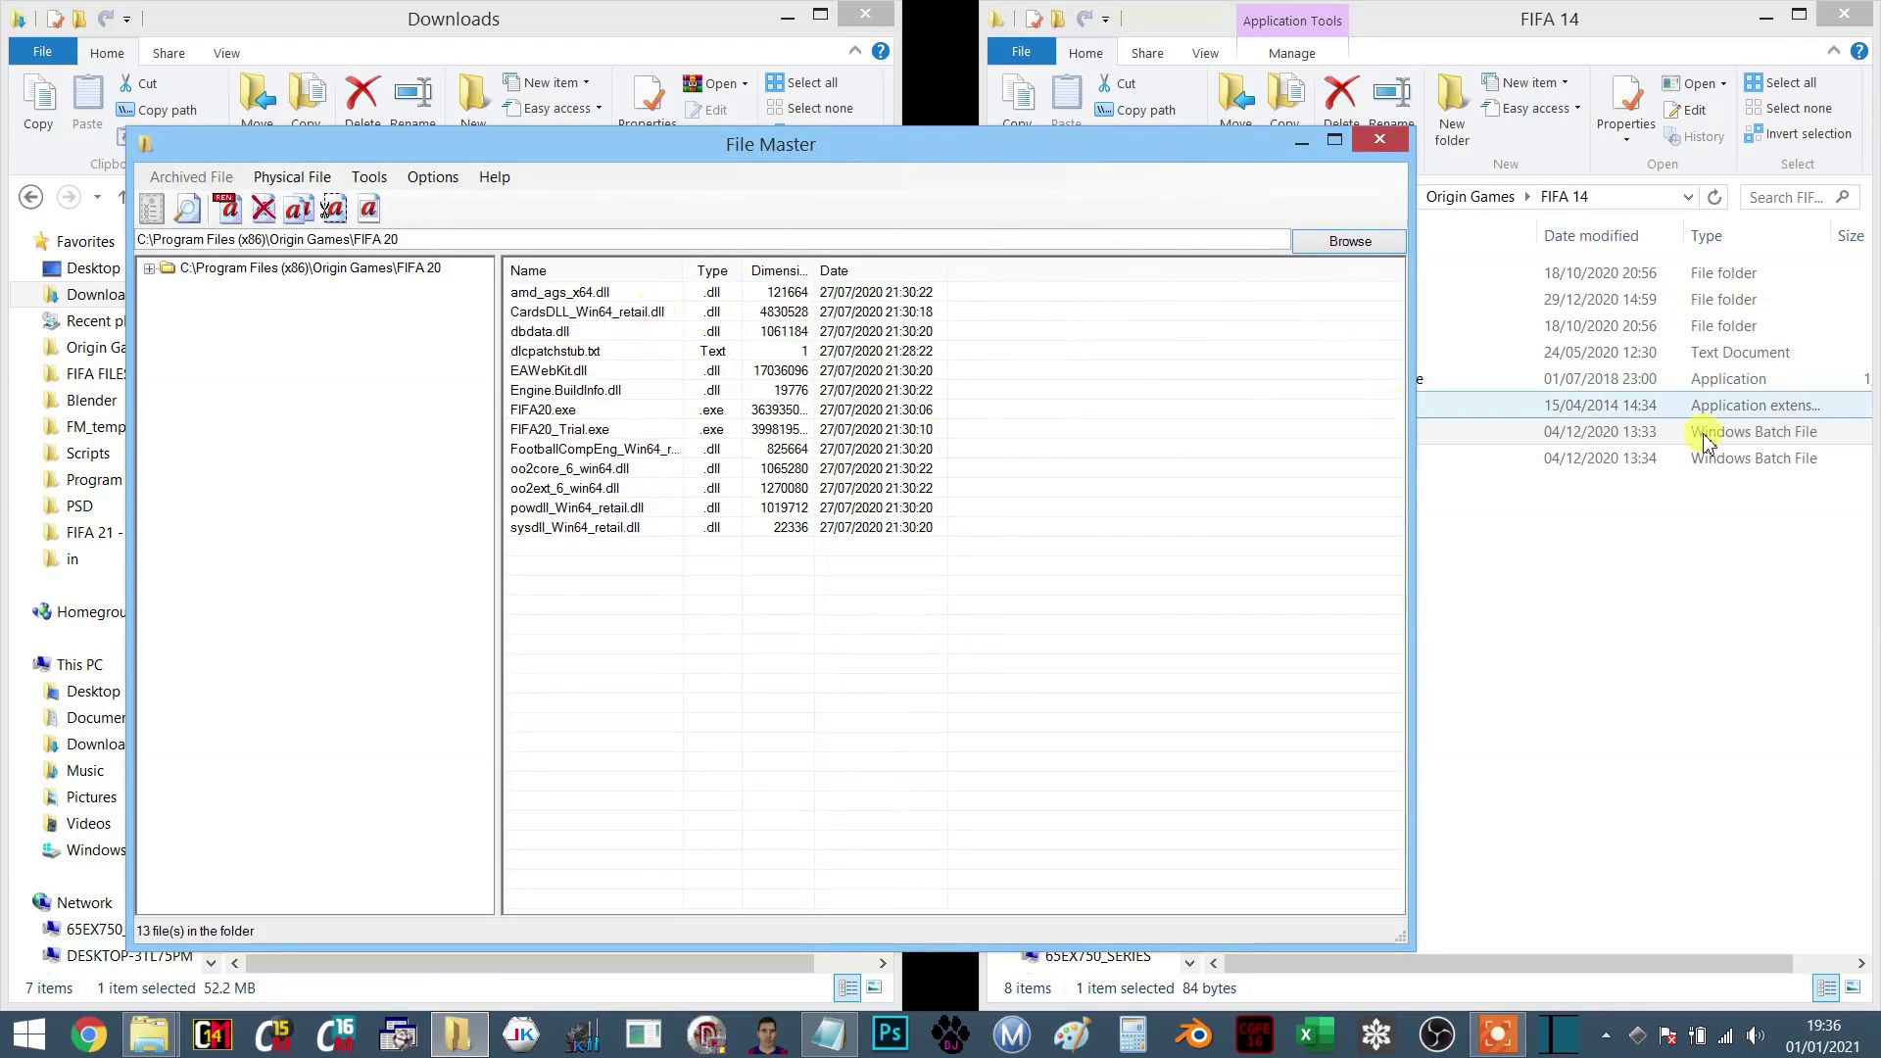
click(1345, 245)
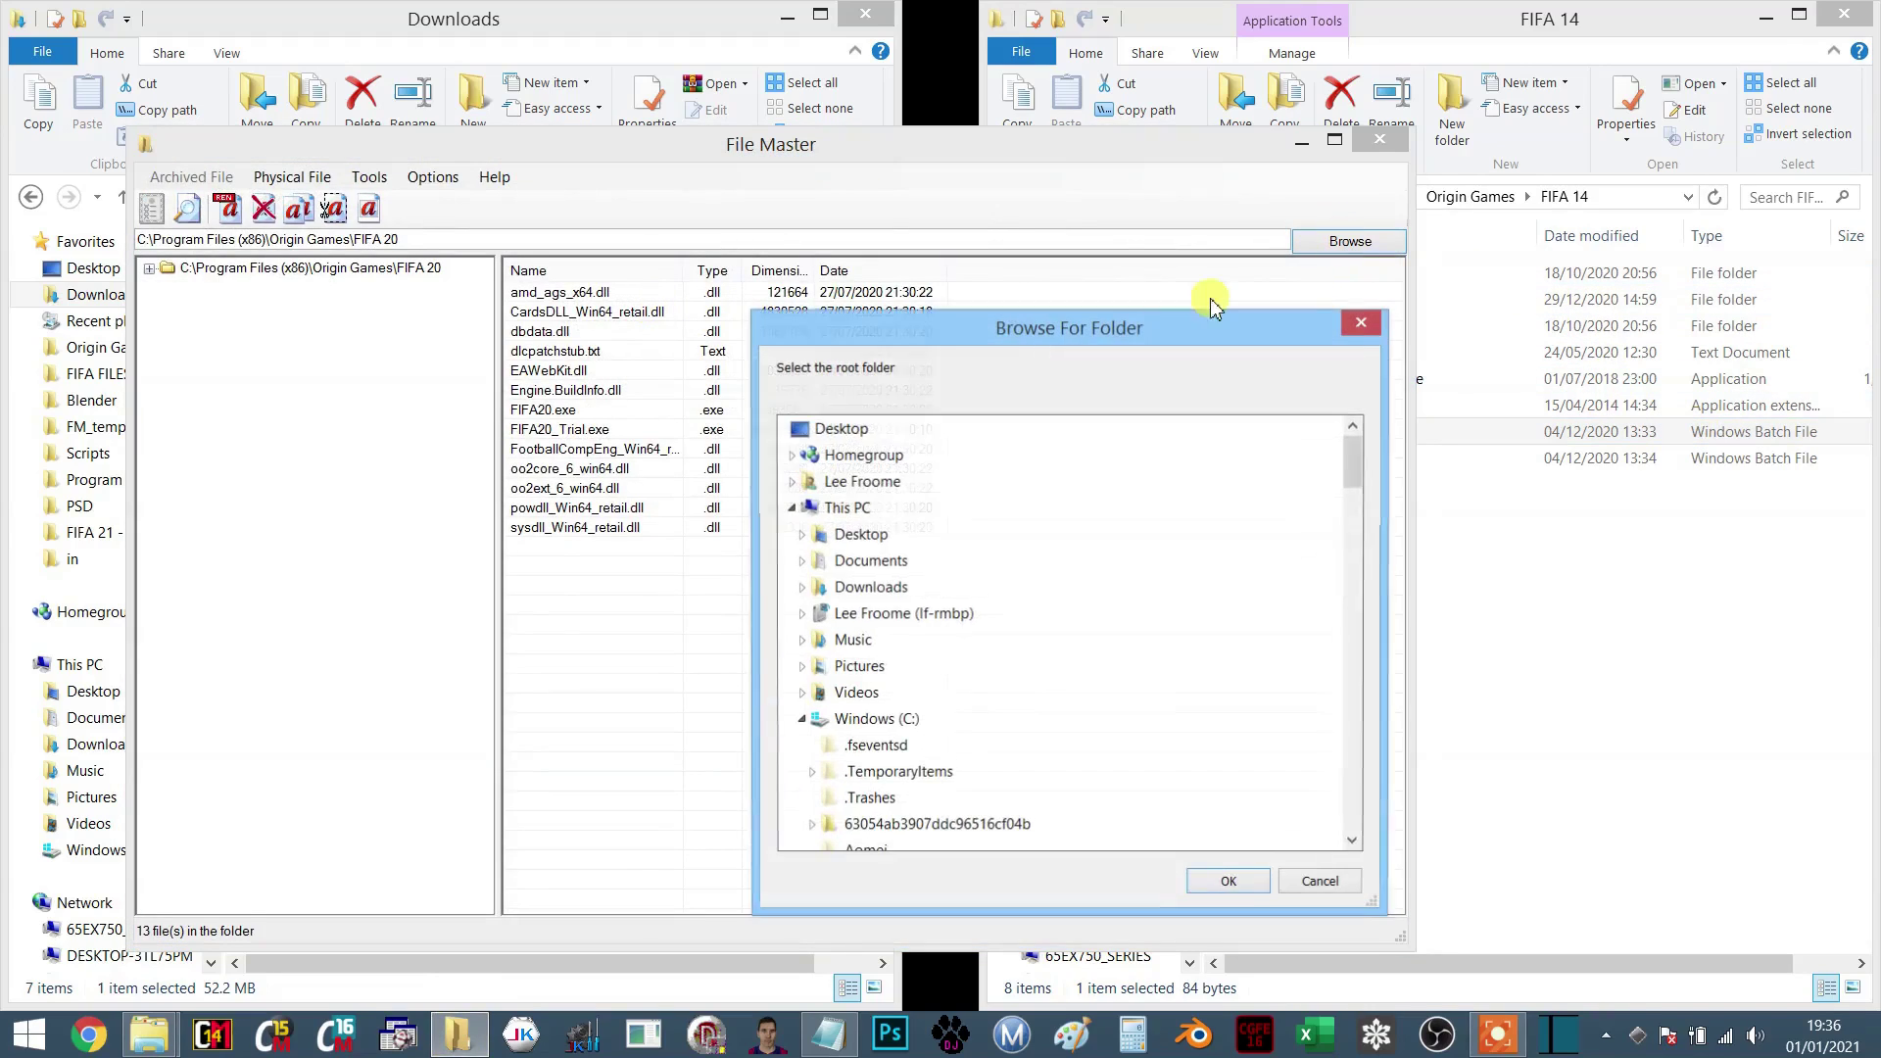
scroll(1359, 830, down, 10)
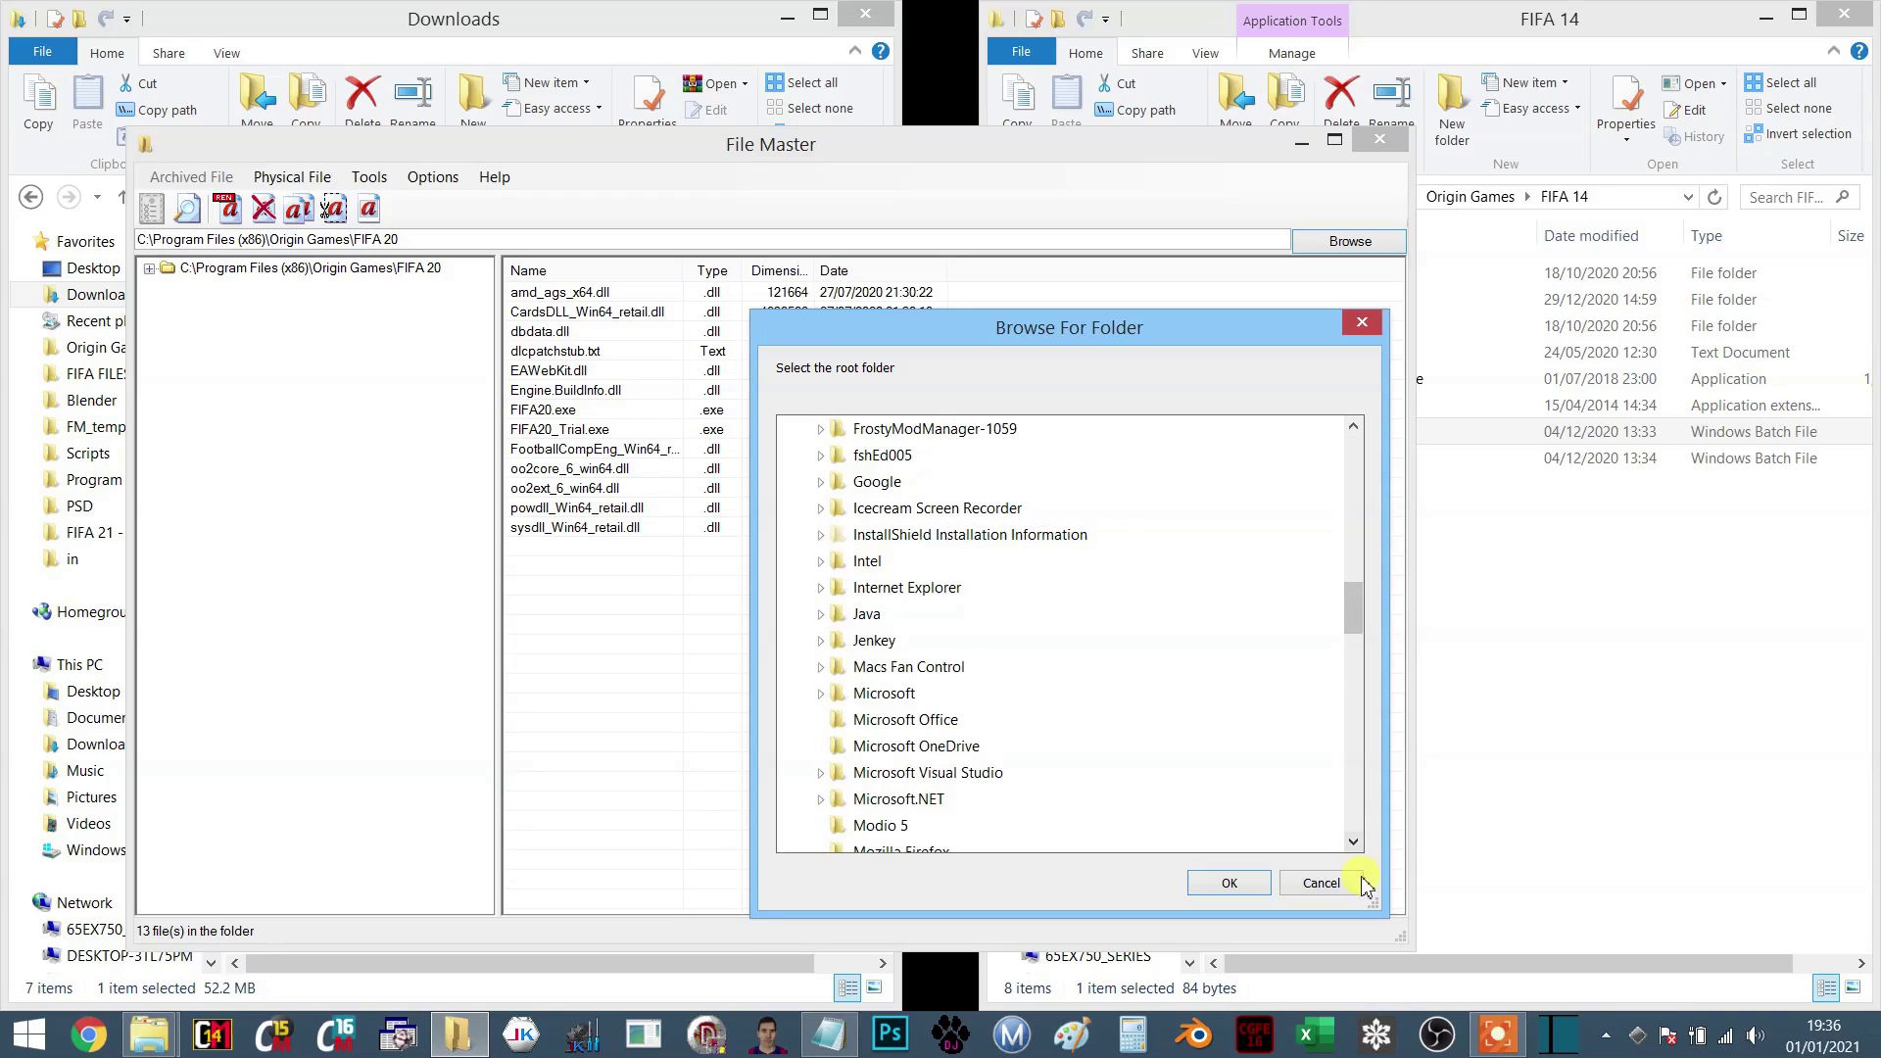
scroll(1350, 806, down, 5)
double_click(831, 615)
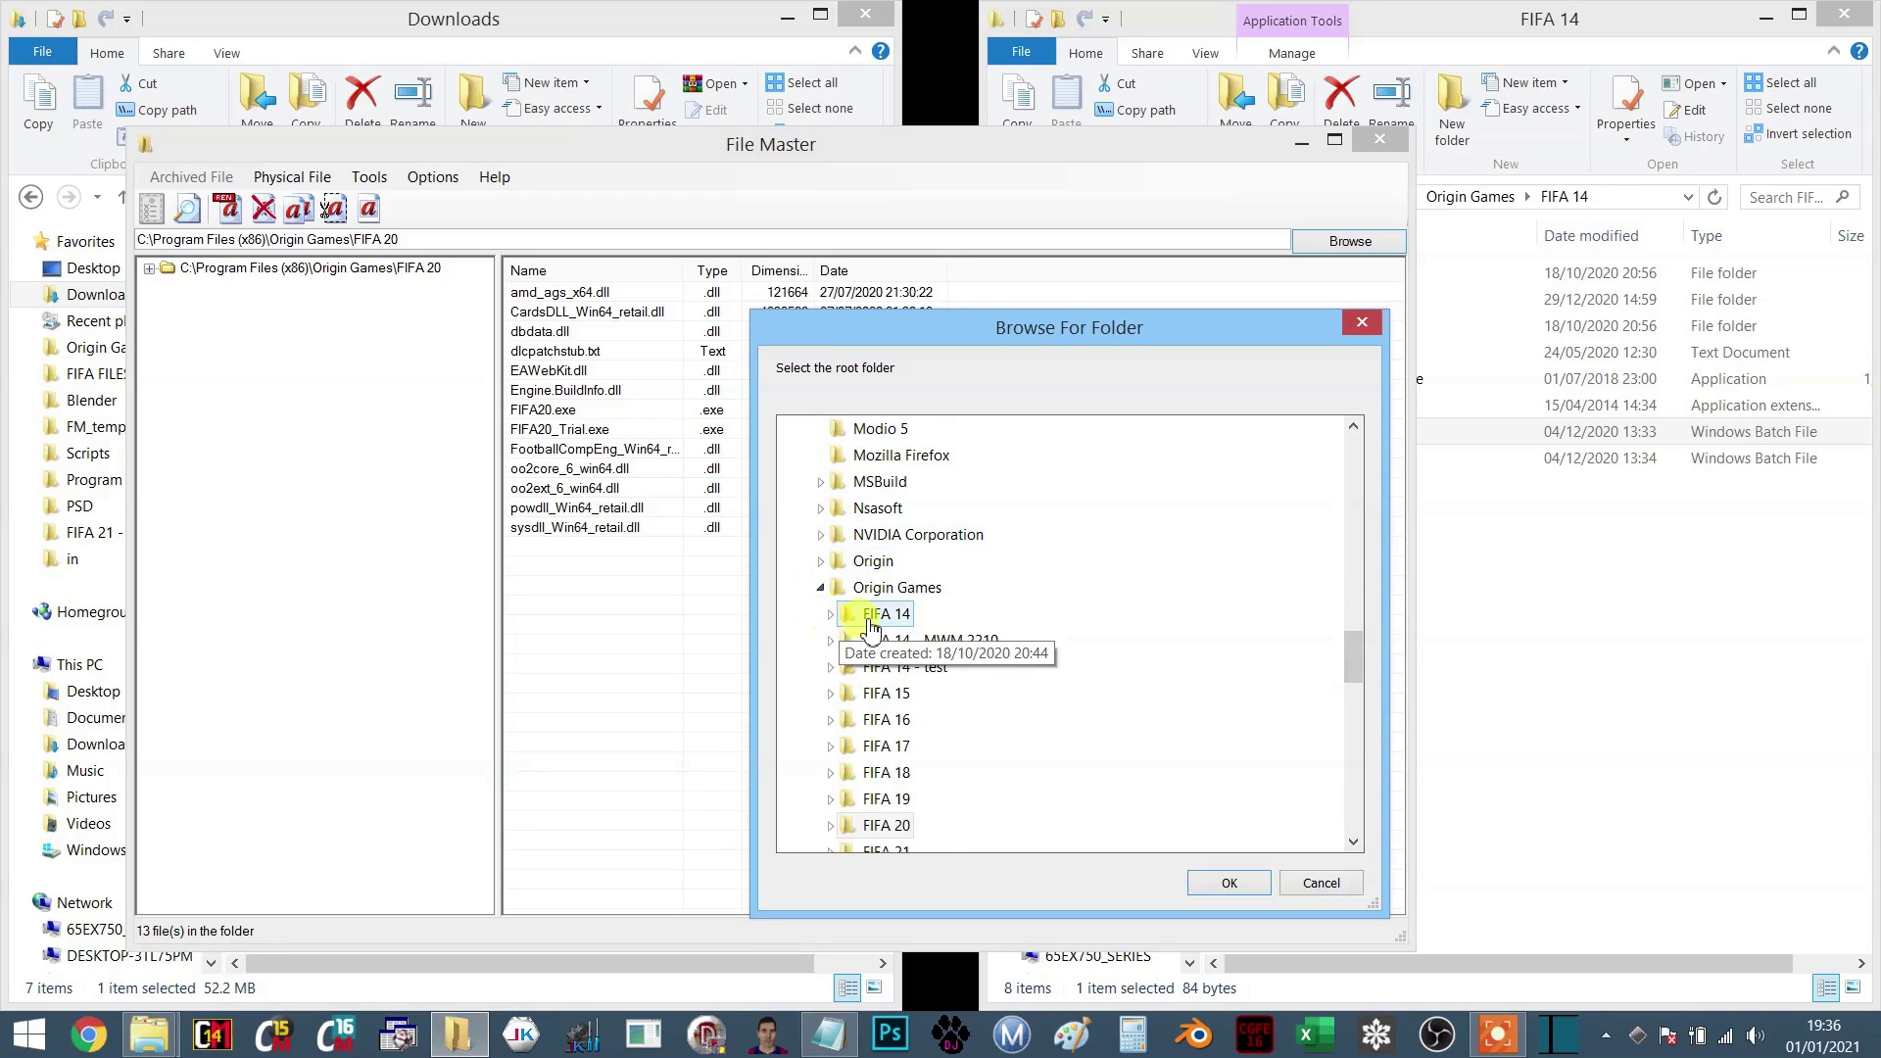
click(1227, 885)
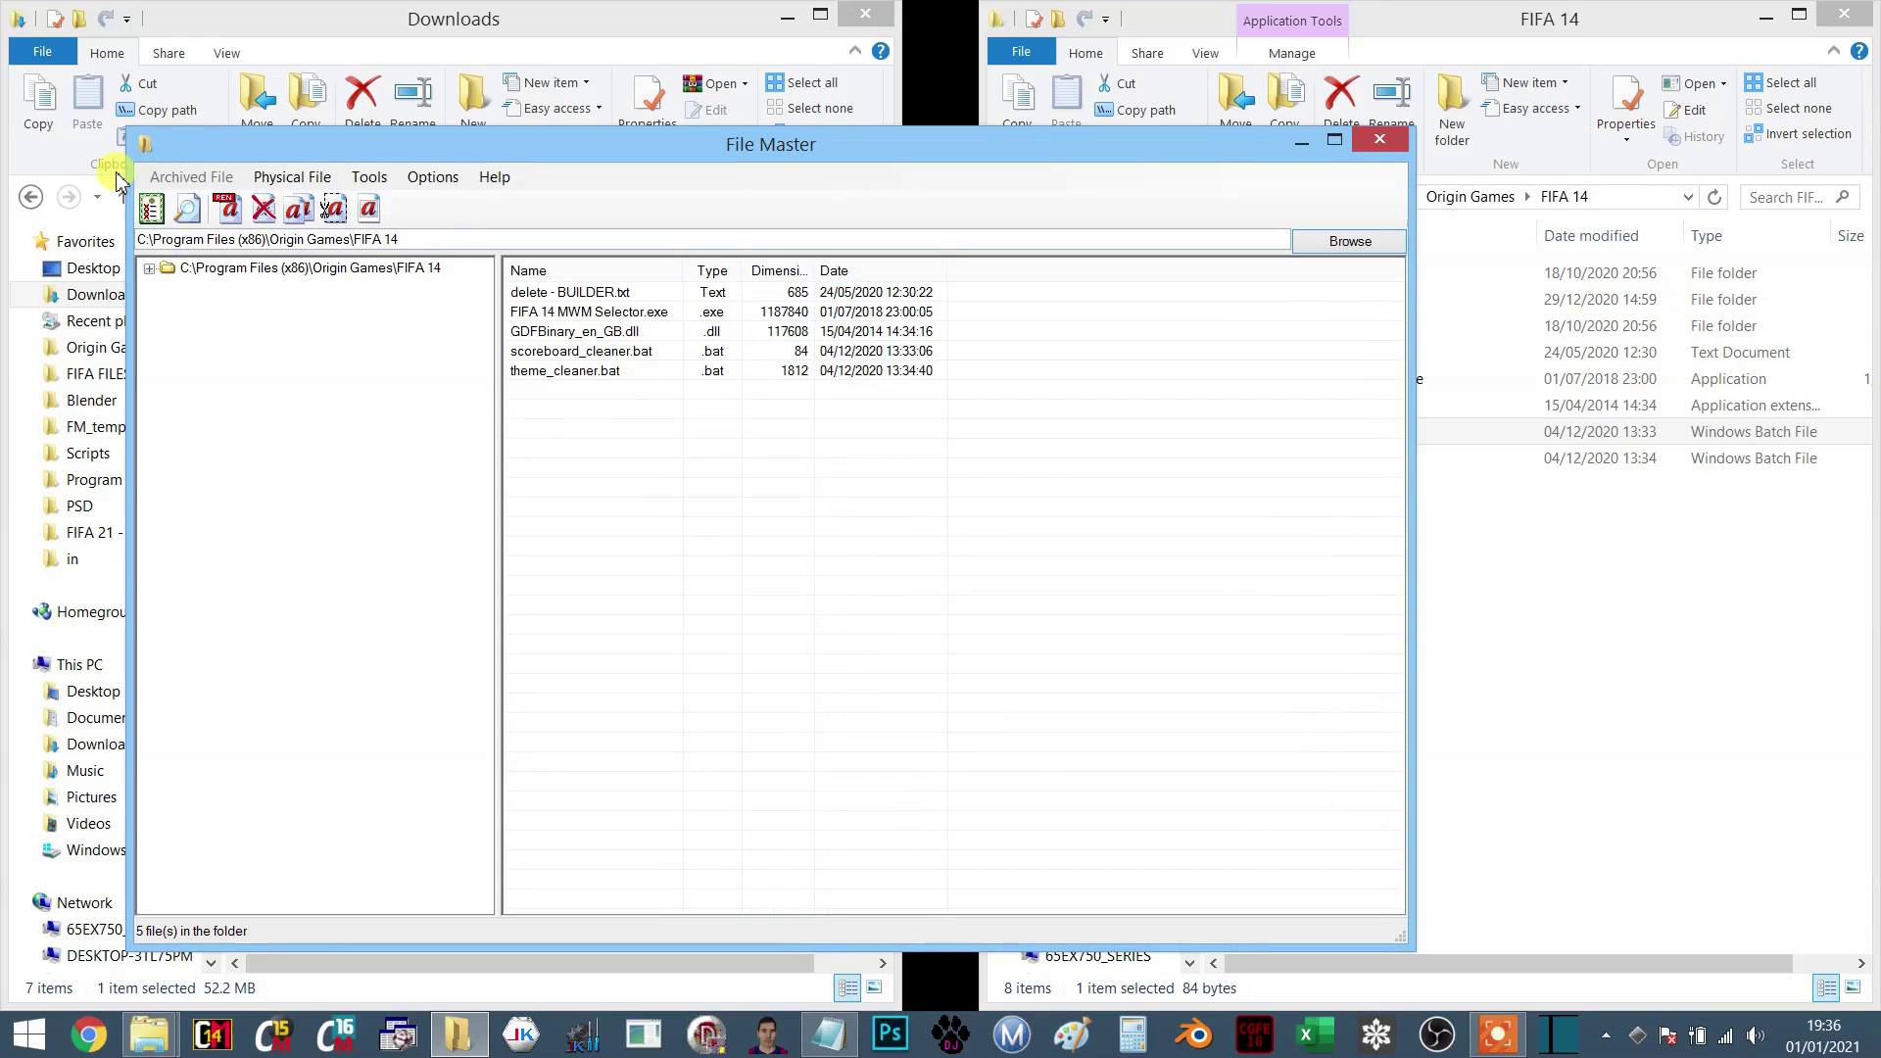
click(150, 208)
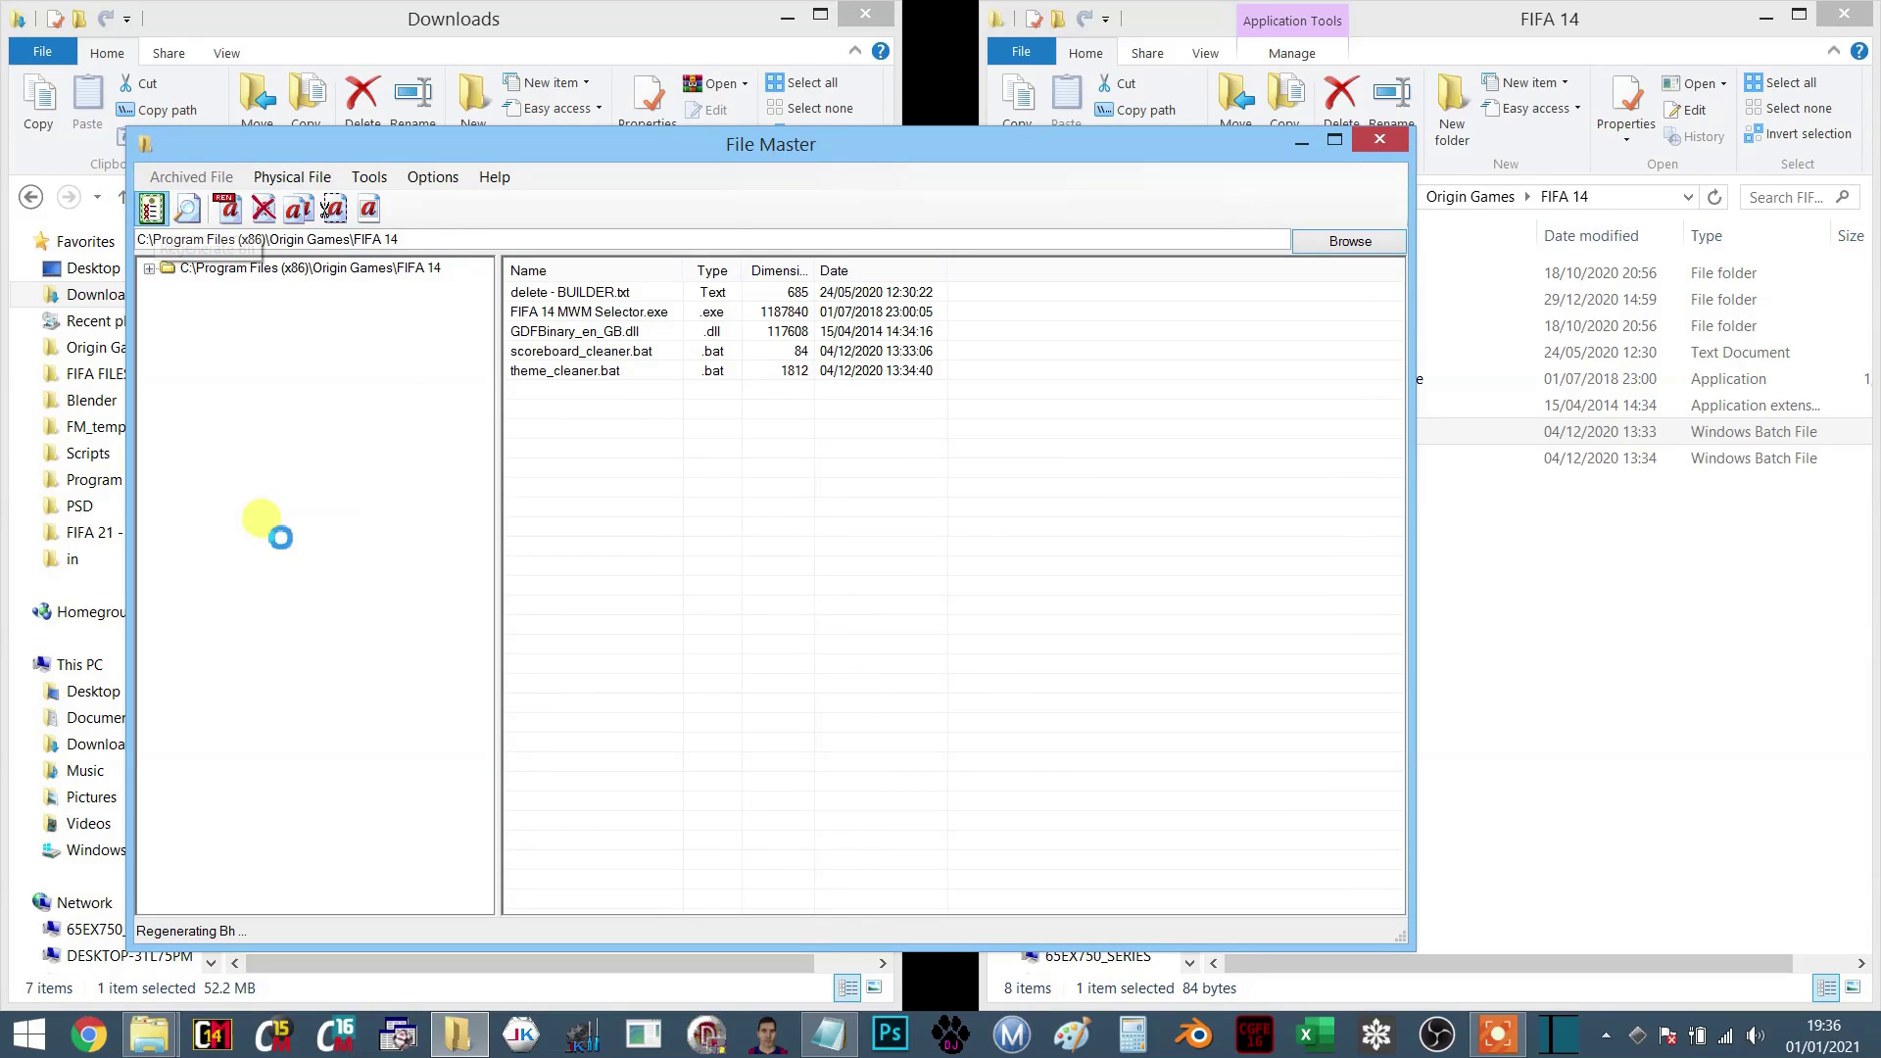